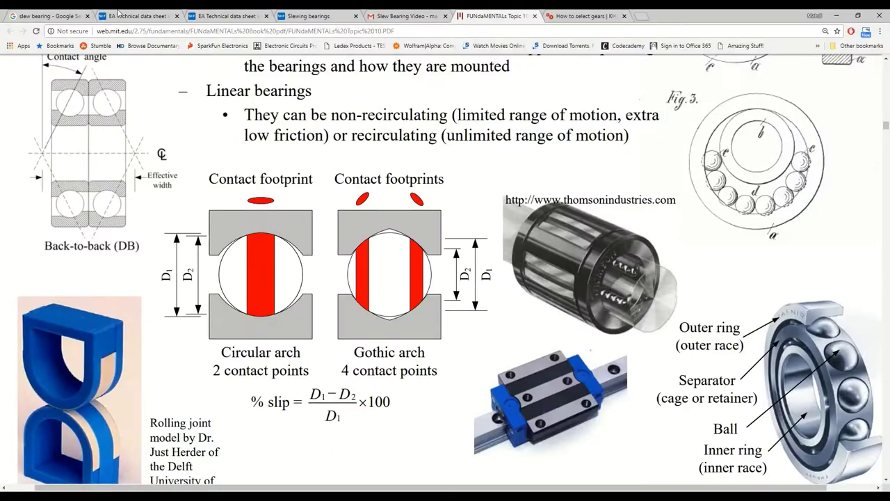
# Review the Google image results for slew bearing from the start of the results page
pyautogui.click(118, 14)
pyautogui.click(45, 15)
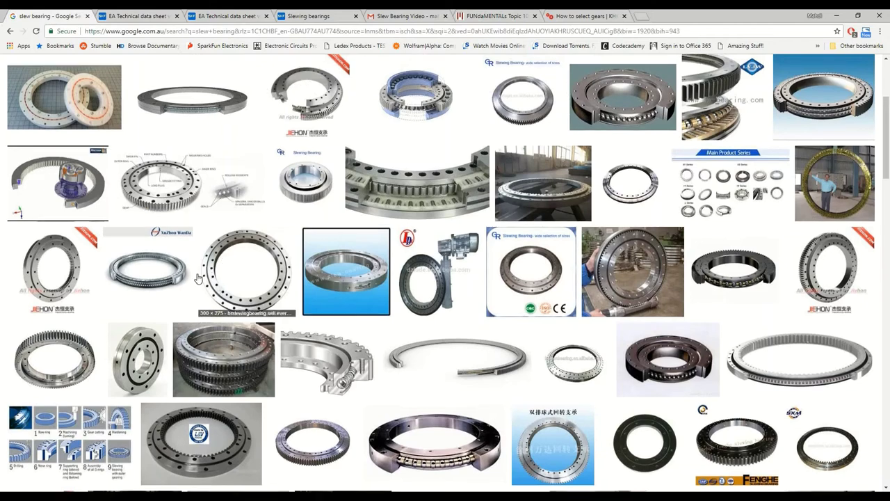
pyautogui.scroll(4, 199, 278)
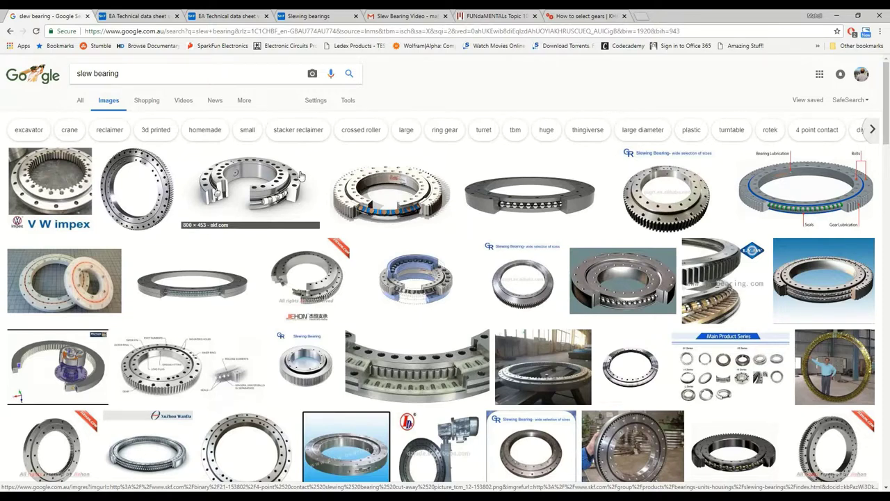
# Bring up the SKF slewing bearings catalogue and return to its cover page, shown in full
pyautogui.click(158, 11)
pyautogui.scroll(5, 536, 284)
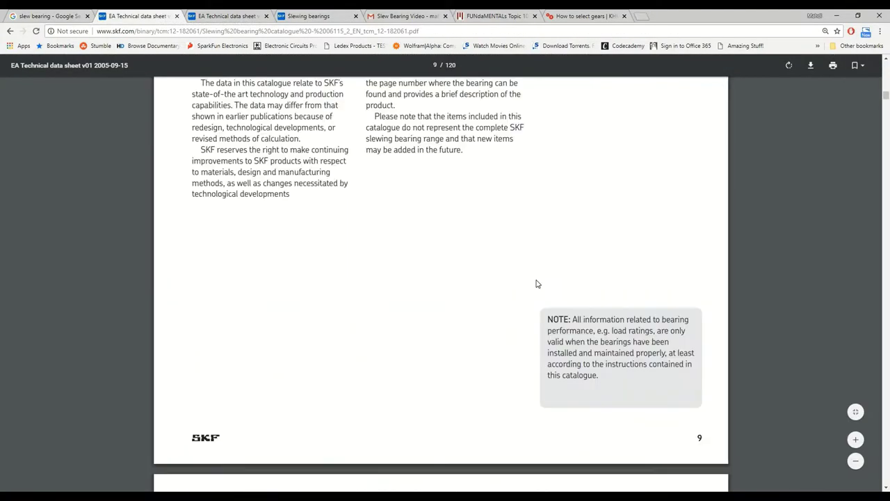
pyautogui.scroll(20, 536, 284)
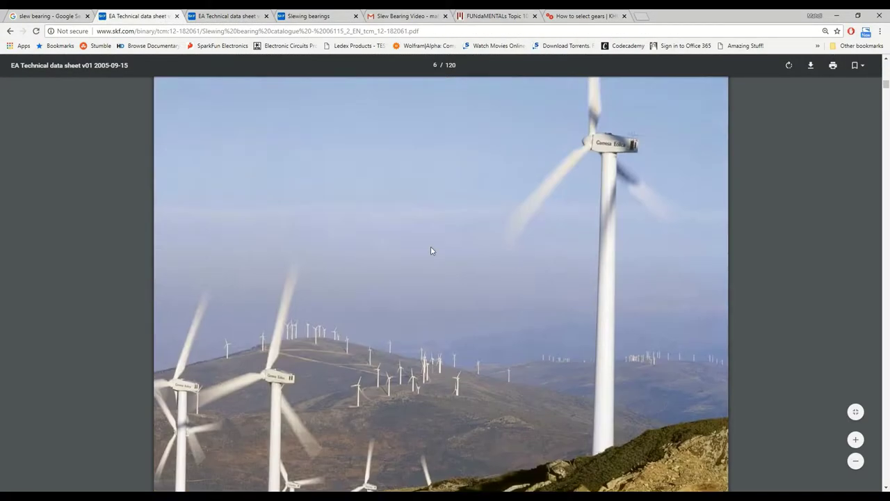
pyautogui.scroll(20, 430, 251)
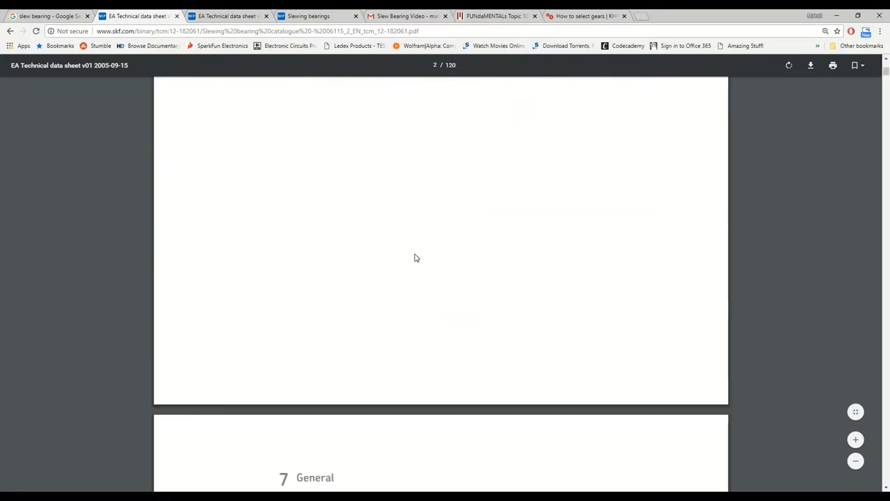
pyautogui.scroll(5, 415, 258)
pyautogui.keyDown('ctrl'); pyautogui.scroll(4, 402, 266); pyautogui.keyUp('ctrl')
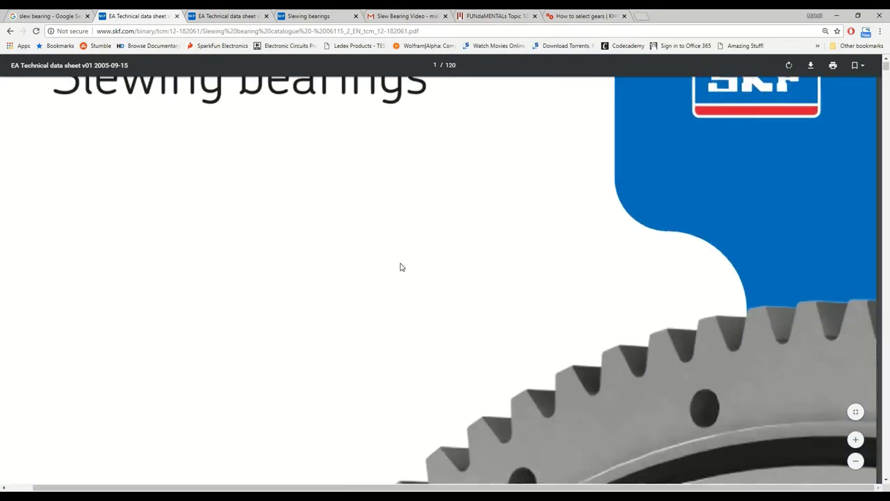
pyautogui.keyDown('ctrl'); pyautogui.scroll(-4, 418, 237); pyautogui.keyUp('ctrl')
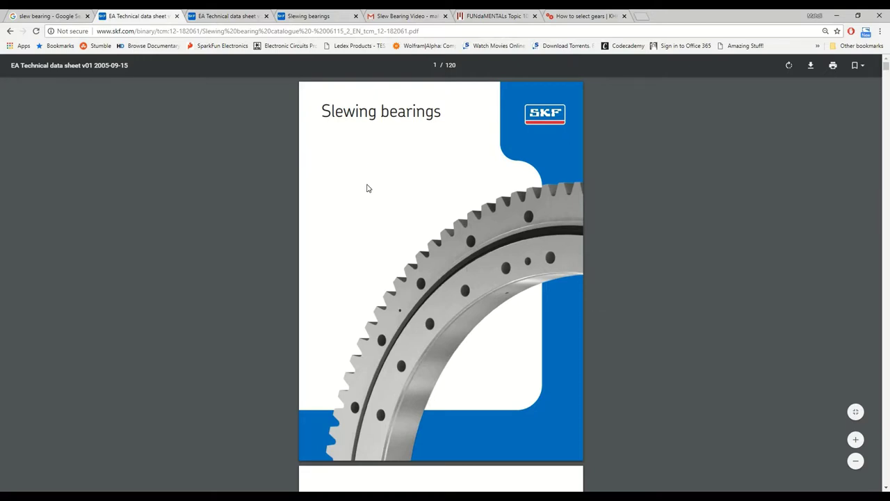
# Go to the "Slewing bearings" introduction on page 10 of the SKF catalogue
pyautogui.scroll(-8, 368, 215)
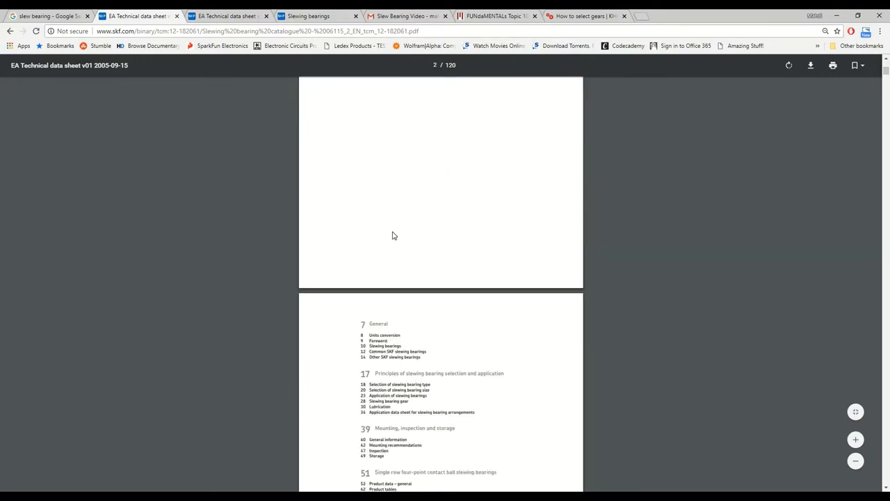
pyautogui.scroll(-12, 395, 240)
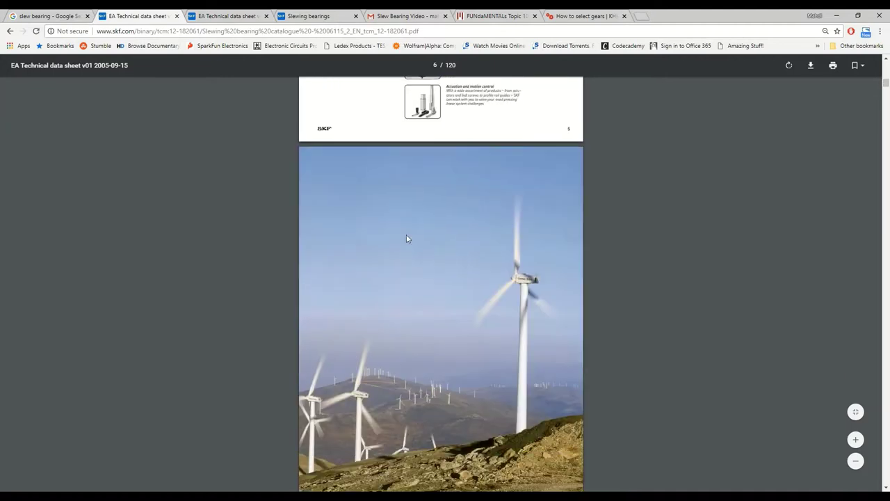
pyautogui.scroll(-15, 407, 234)
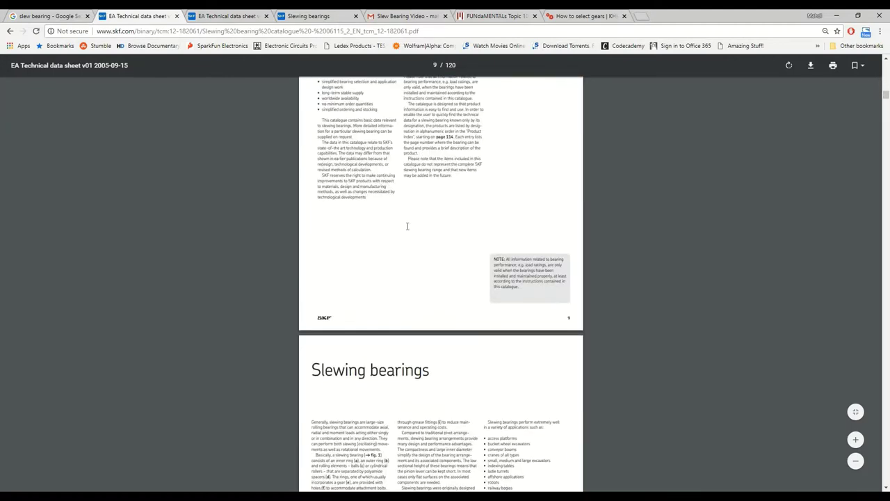
pyautogui.scroll(-1, 412, 237)
pyautogui.scroll(3, 412, 237)
pyautogui.keyDown('ctrl'); pyautogui.scroll(2, 355, 278); pyautogui.keyUp('ctrl')
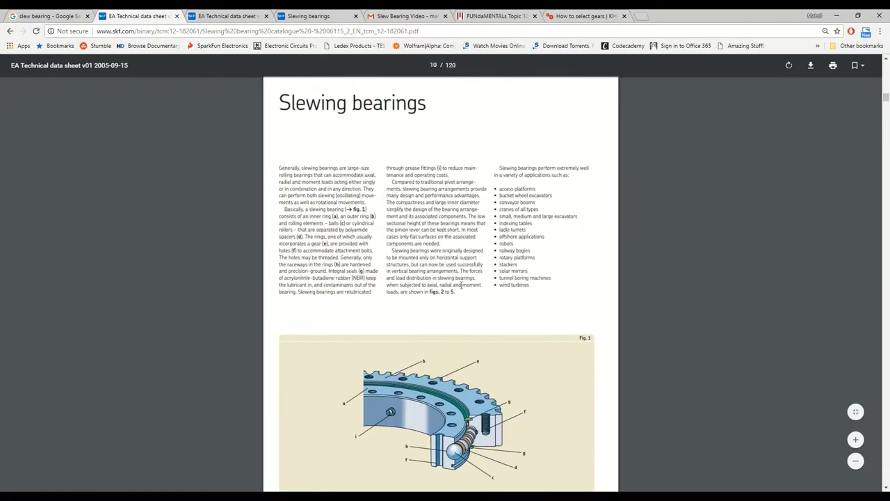
# Examine the labelled cutaway of the slewing bearing in Fig. 1 on page 10
pyautogui.scroll(2, 355, 278)
pyautogui.scroll(-5, 471, 280)
pyautogui.keyDown('ctrl'); pyautogui.scroll(1, 470, 281); pyautogui.keyUp('ctrl')
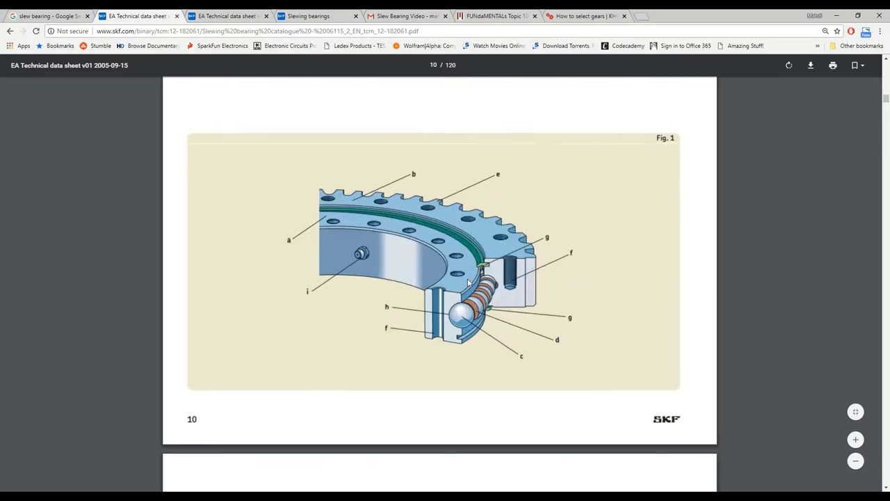
pyautogui.scroll(2, 431, 281)
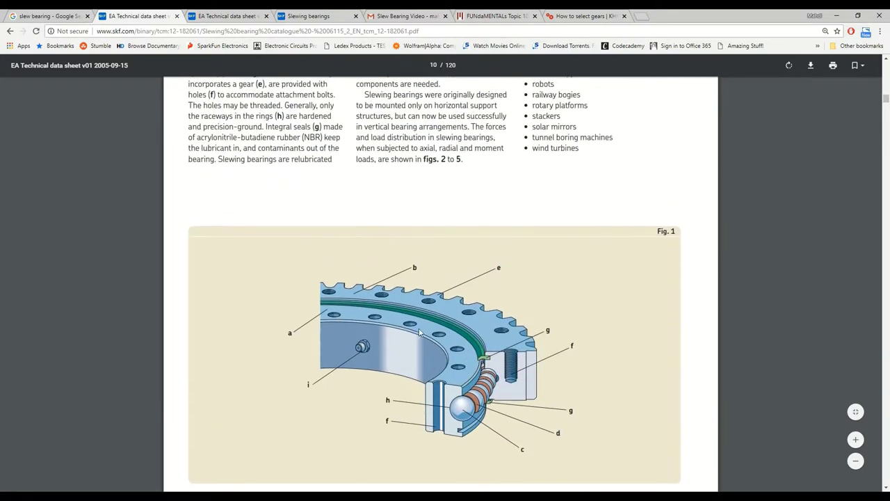
pyautogui.scroll(-3, 448, 277)
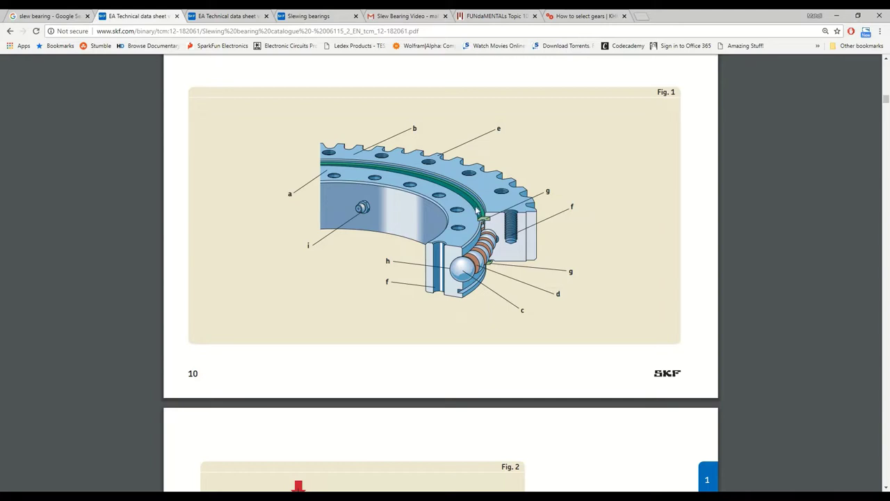
pyautogui.scroll(-1, 476, 210)
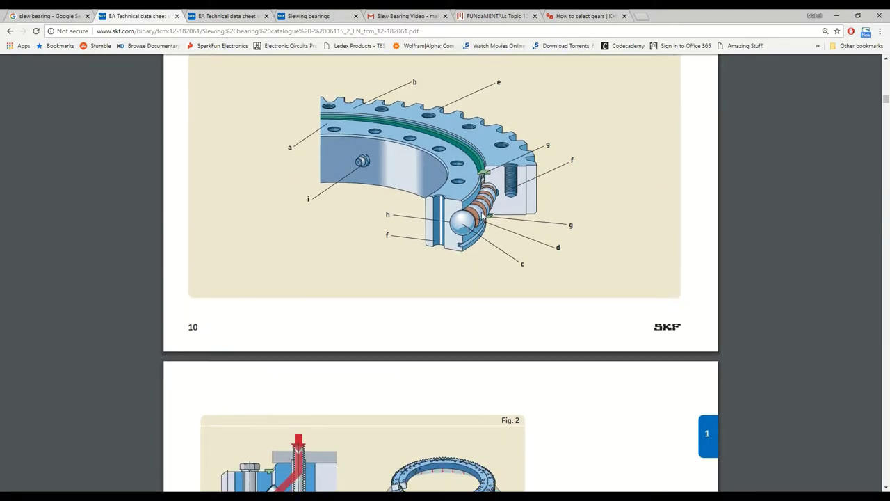
# Examine the load transmission diagrams in Figs. 2 to 5 and the common SKF slewing bearing types
pyautogui.scroll(-6, 484, 216)
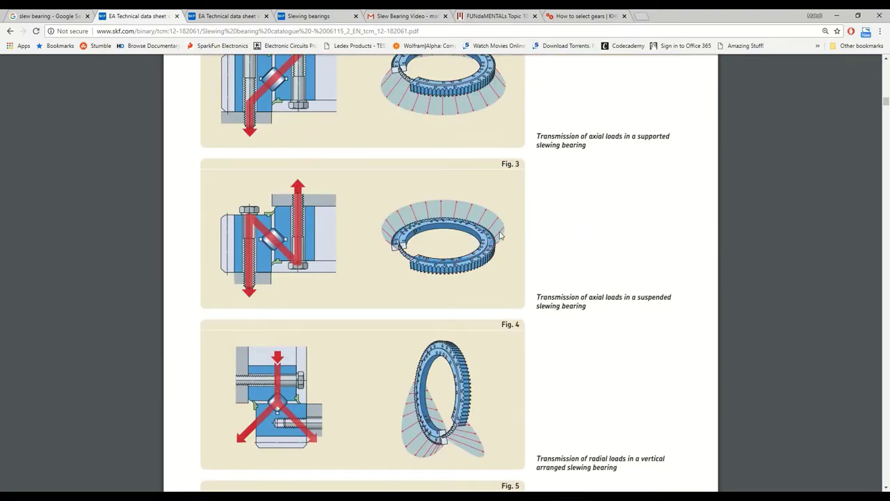
pyautogui.scroll(3, 463, 256)
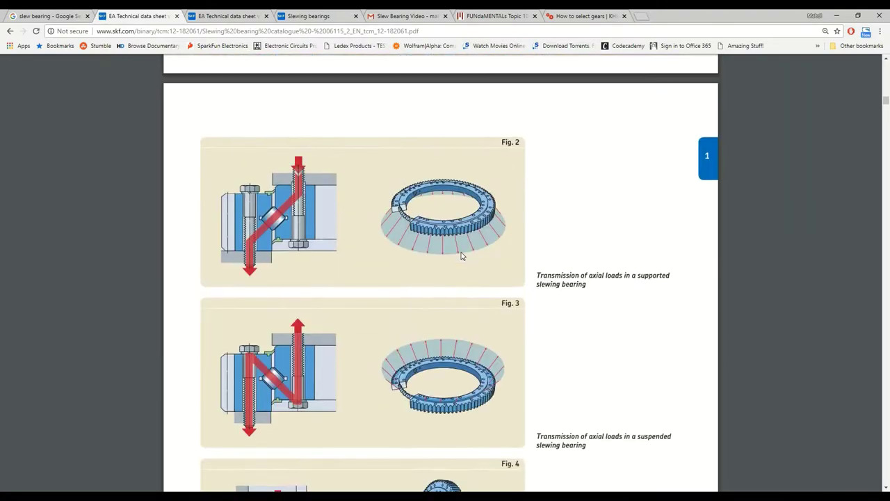
pyautogui.scroll(-6, 453, 255)
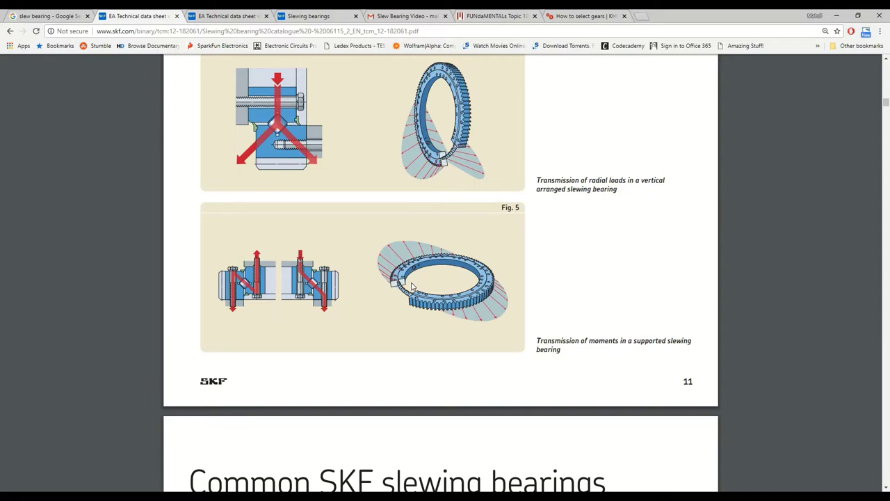
pyautogui.scroll(-10, 411, 260)
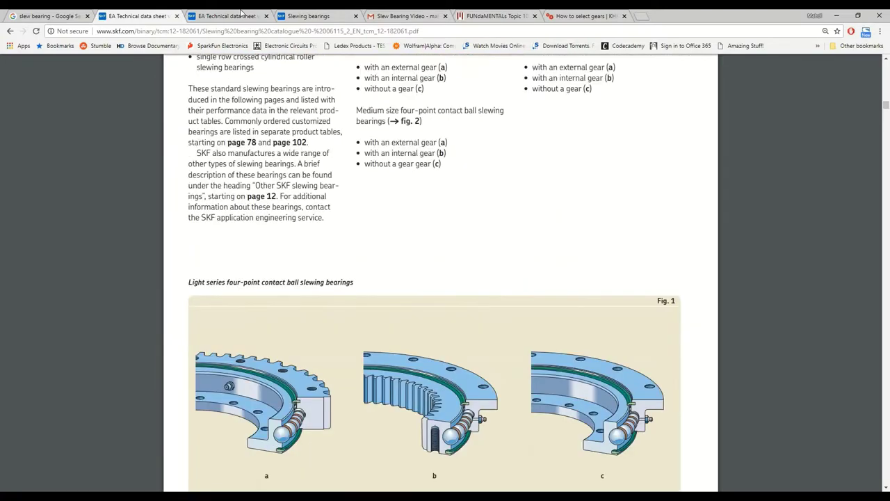
# View the catalogue's mini excavator selection example and SKF's web page figure of a four-point contact slewing bearing
pyautogui.hotkey('ctrl', 'Tab')
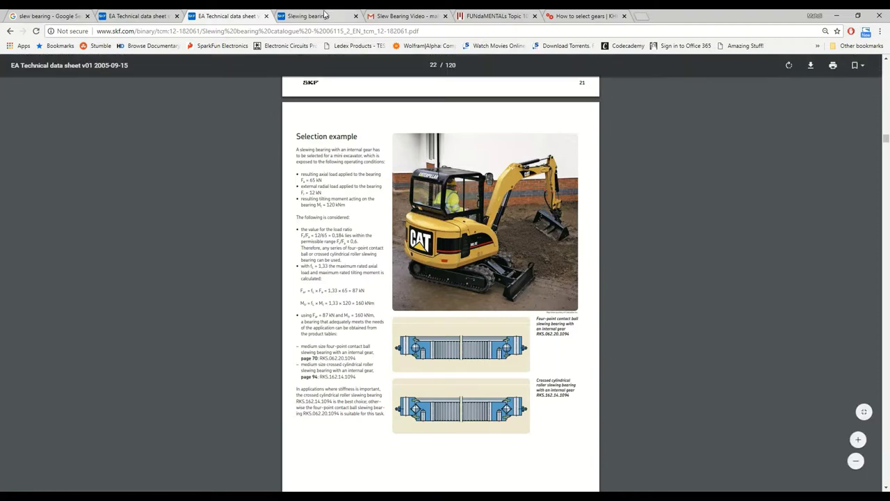
pyautogui.hotkey('ctrl', 'Tab')
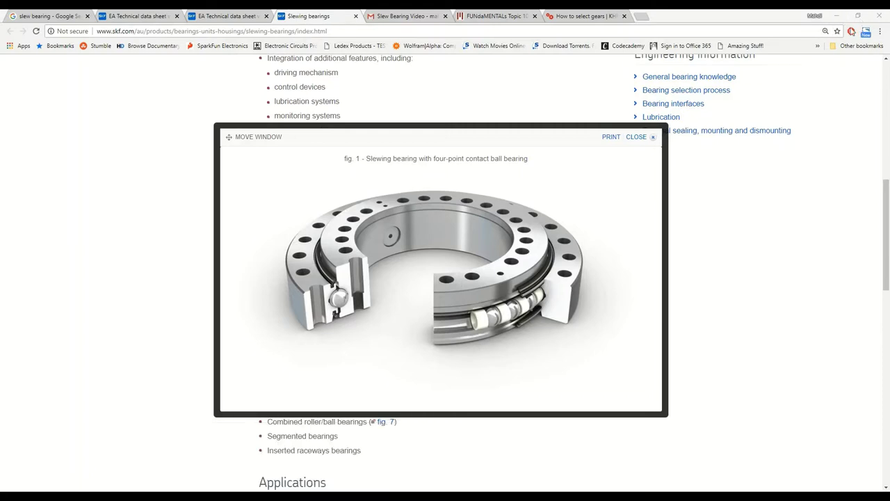
# Switch to the SOLIDWORKS slew bearing assembly and rotate the KHK outer gear back and forth inside the outer ring
pyautogui.click(837, 16)
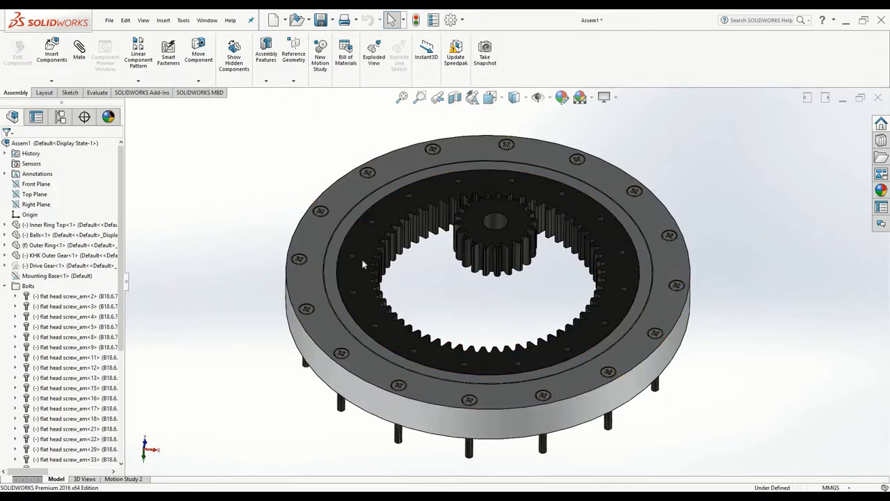
pyautogui.scroll(-1, 363, 264)
pyautogui.click(339, 272)
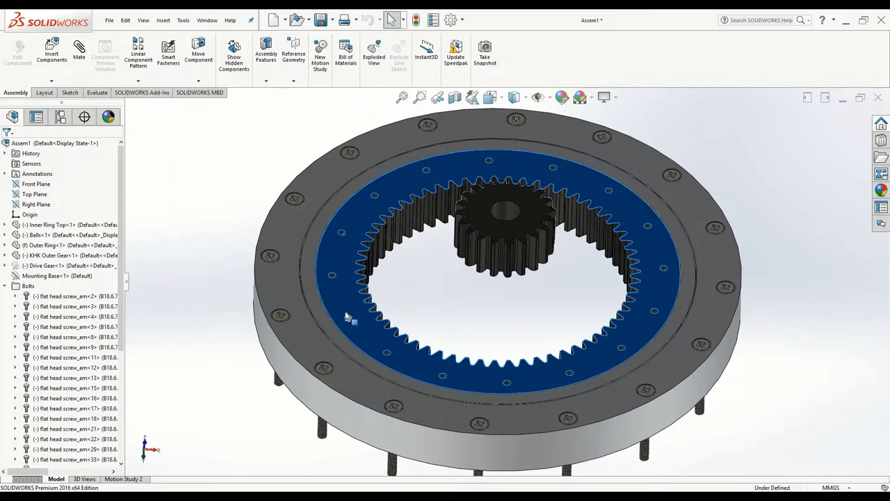
pyautogui.moveTo(346, 316); pyautogui.dragTo(338, 278)
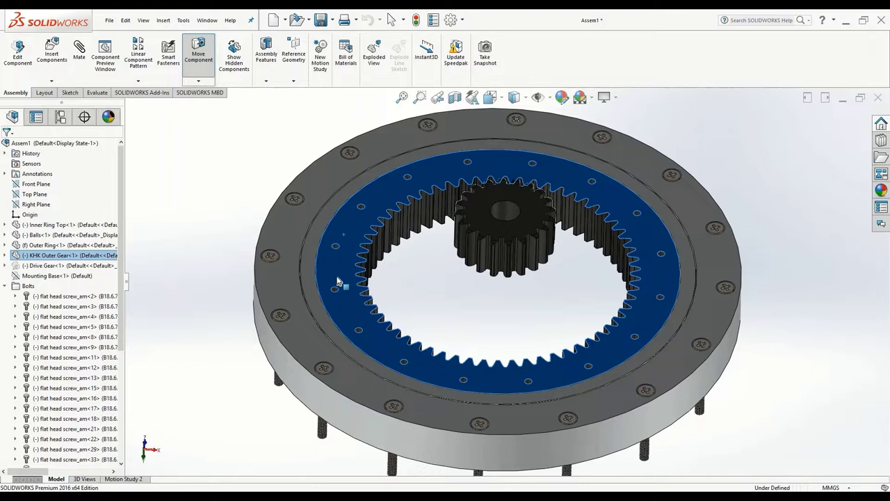
pyautogui.moveTo(338, 281); pyautogui.dragTo(335, 270)
pyautogui.press('Escape')
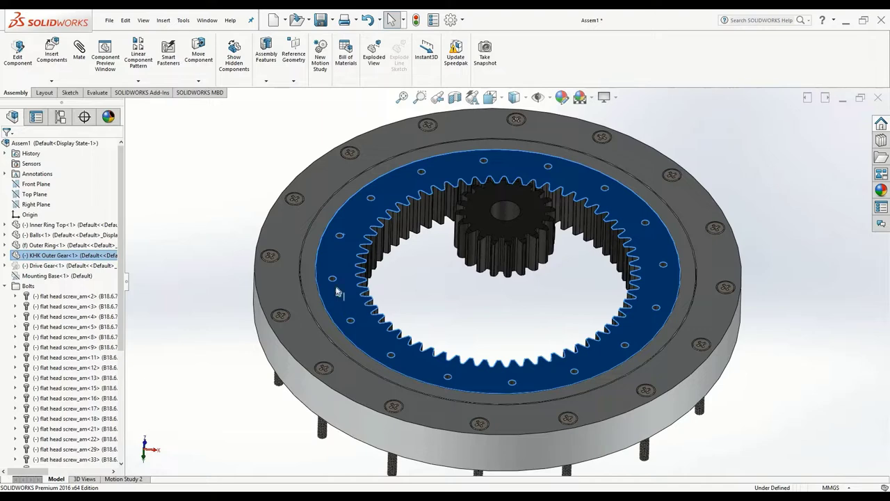
# Create a section view of the whole assembly on the Front Plane, without component filtering, offset to cut through the middle of the bearing
pyautogui.click(455, 97)
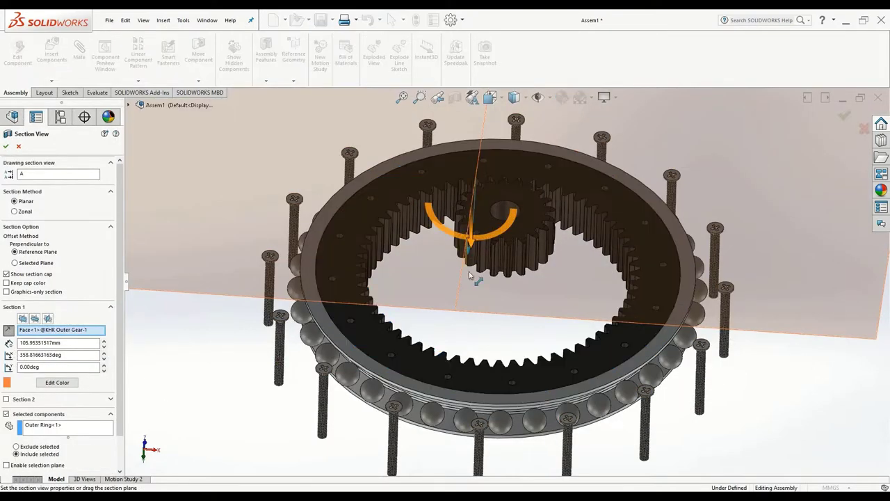
pyautogui.moveTo(470, 343); pyautogui.dragTo(442, 400)
pyautogui.click(6, 414)
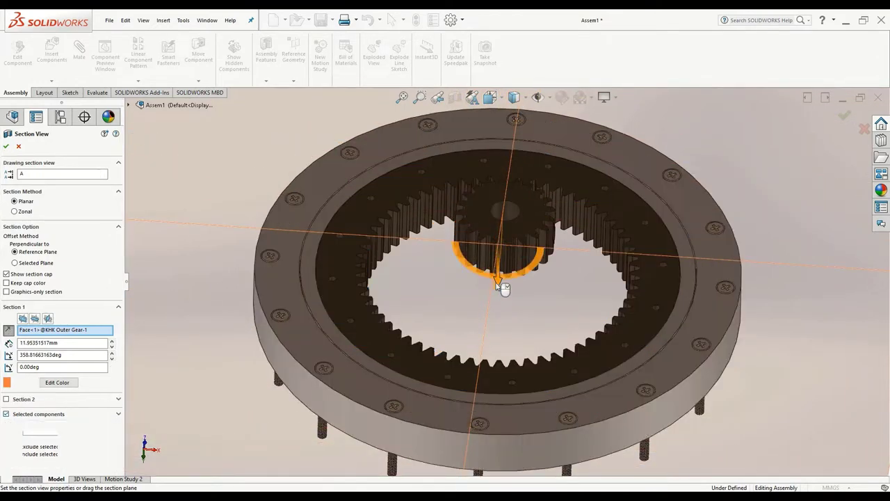
pyautogui.scroll(5, 507, 297)
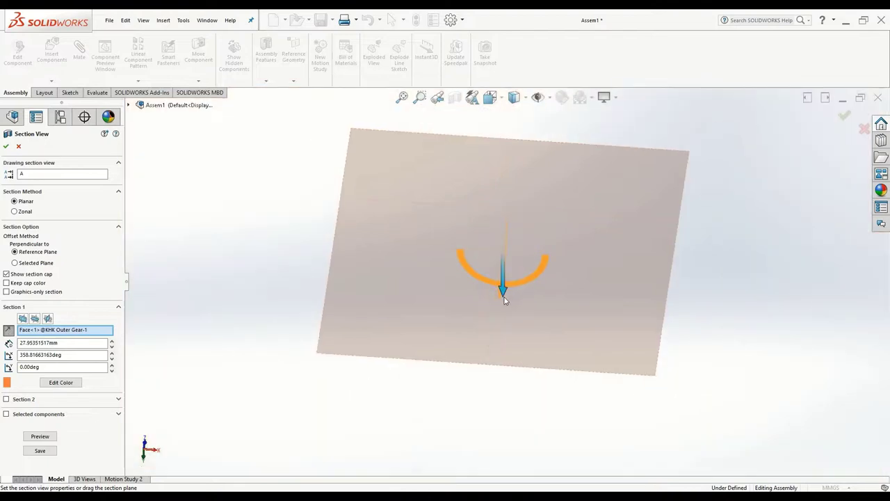
pyautogui.moveTo(505, 296); pyautogui.dragTo(516, 326)
pyautogui.moveTo(529, 330); pyautogui.dragTo(306, 334, button='middle')
pyautogui.click(35, 319)
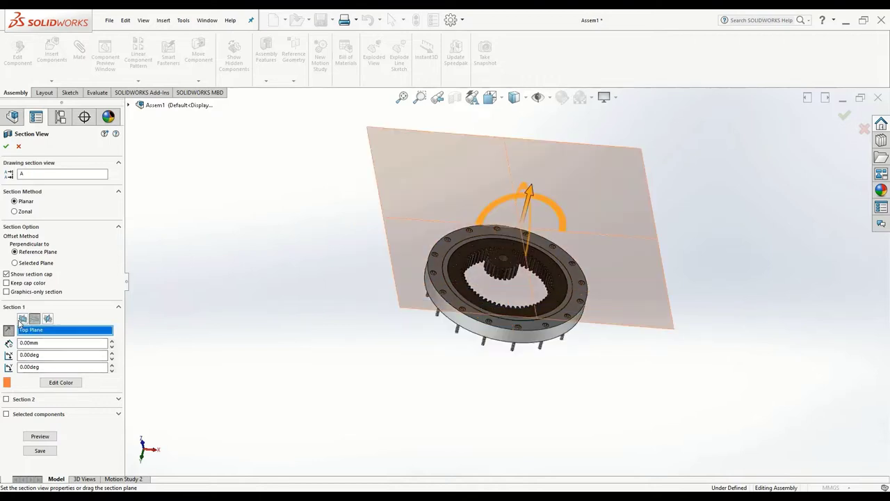
pyautogui.click(23, 318)
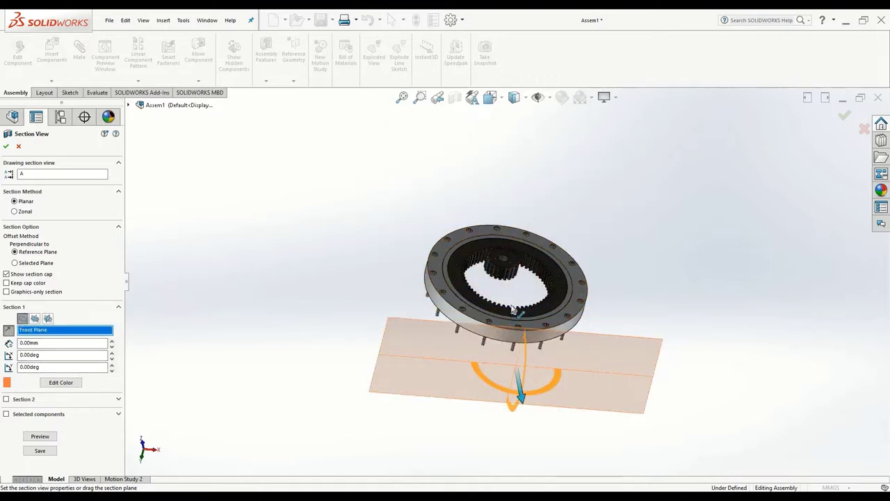
pyautogui.moveTo(517, 373); pyautogui.dragTo(507, 270)
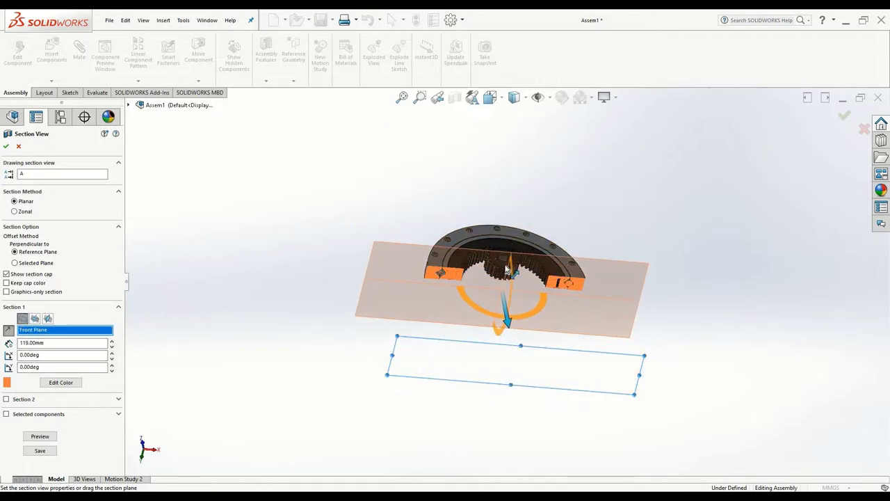
pyautogui.click(6, 146)
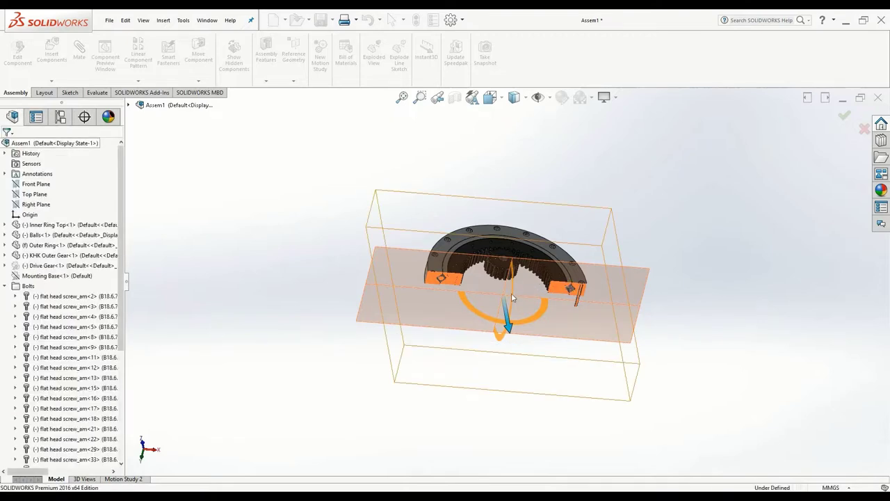
# Open the Outer Ring part from the sectioned slew bearing assembly
pyautogui.scroll(-3, 414, 261)
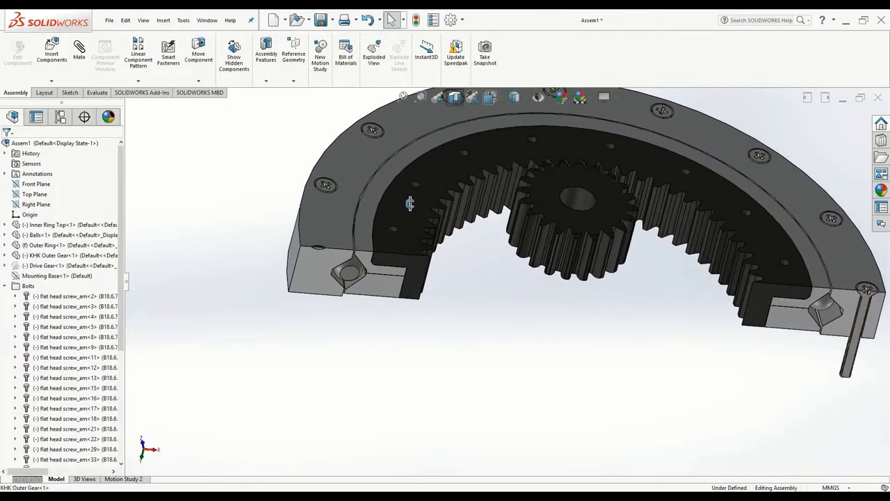
pyautogui.scroll(-2, 378, 240)
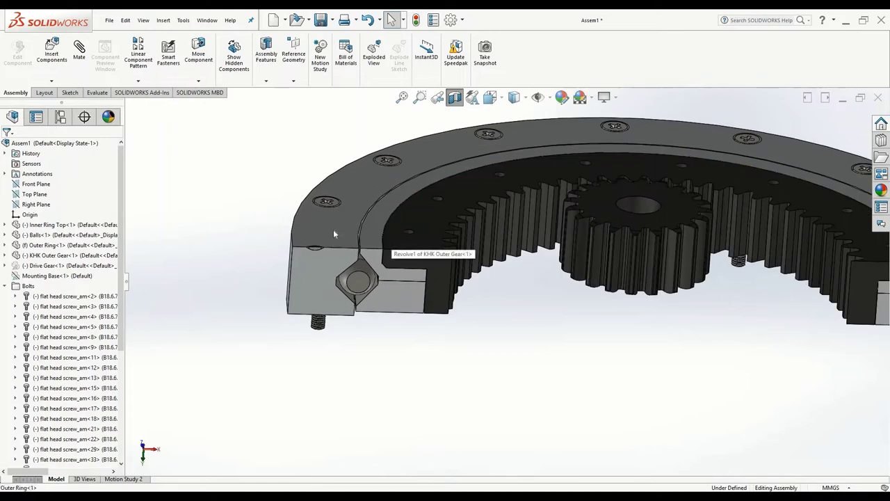
pyautogui.click(341, 237)
pyautogui.rightClick(340, 235)
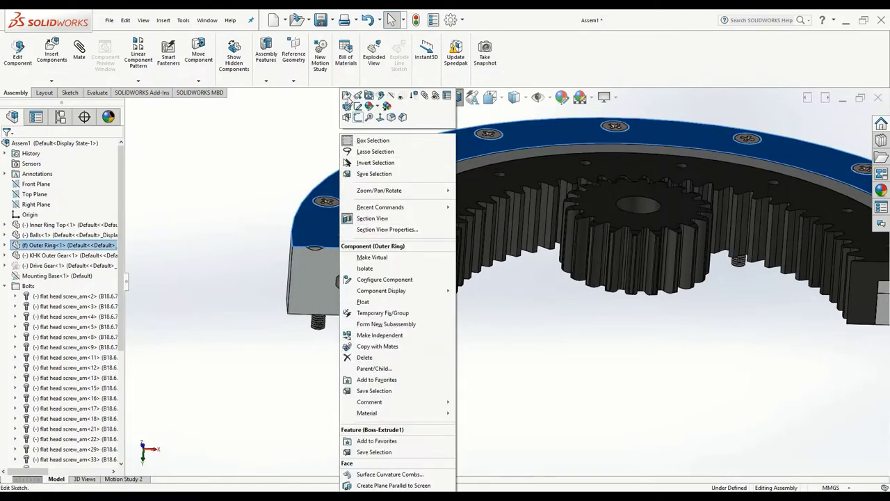
pyautogui.click(347, 97)
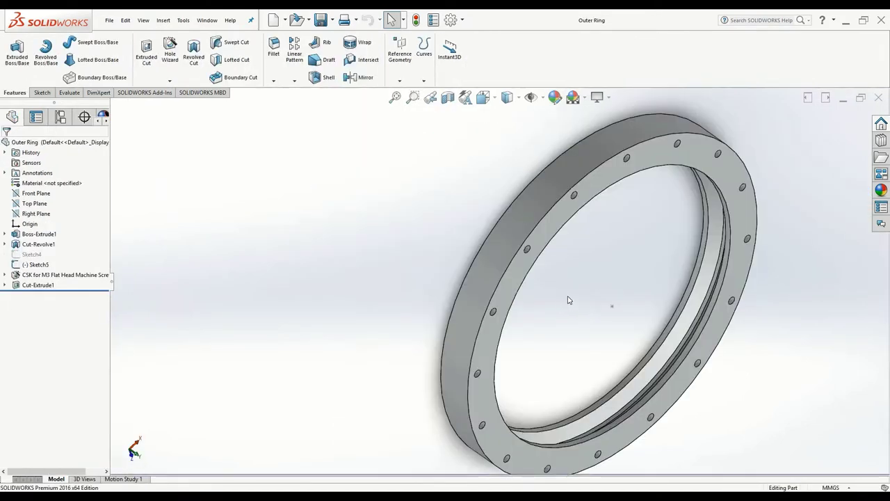
# Create a planar section view of the Outer Ring on the Front Plane with 0.00 mm offset, cutting through the raceway and a screw hole
pyautogui.scroll(4, 506, 282)
pyautogui.moveTo(507, 282); pyautogui.dragTo(535, 441, button='middle')
pyautogui.moveTo(604, 272); pyautogui.dragTo(507, 310, button='middle')
pyautogui.scroll(-4, 612, 268)
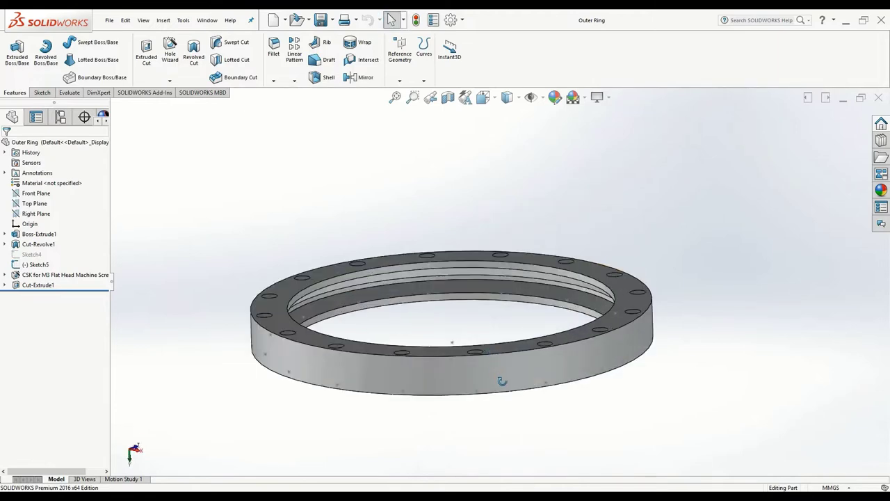
pyautogui.moveTo(503, 382); pyautogui.dragTo(334, 306, button='middle')
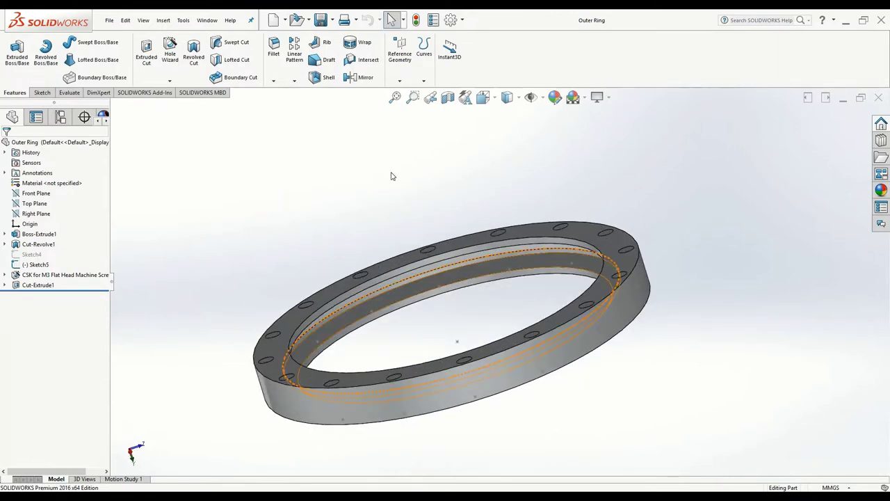
pyautogui.click(448, 97)
pyautogui.moveTo(385, 302); pyautogui.dragTo(390, 260, button='middle')
pyautogui.scroll(-5, 369, 259)
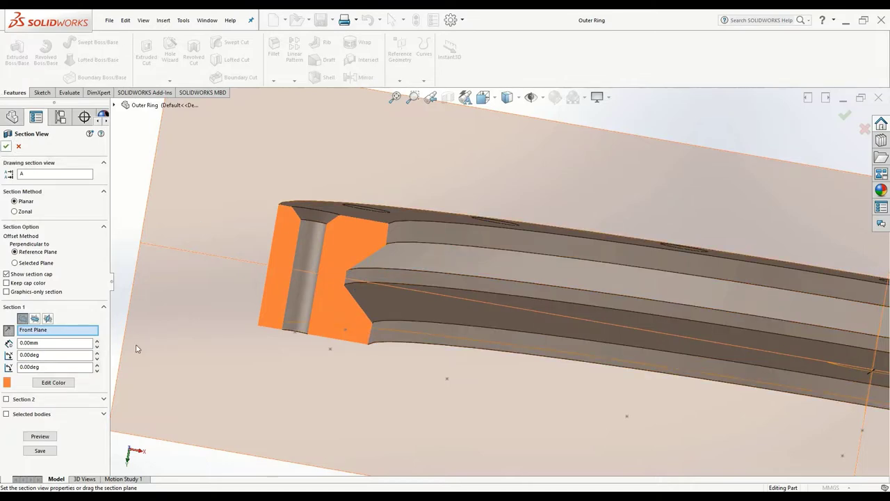
pyautogui.click(5, 146)
# Switch to the browser and go from SKF's four-point contact slewing bearing figure to the FUNdaMENTALs Topic page
pyautogui.click(431, 98)
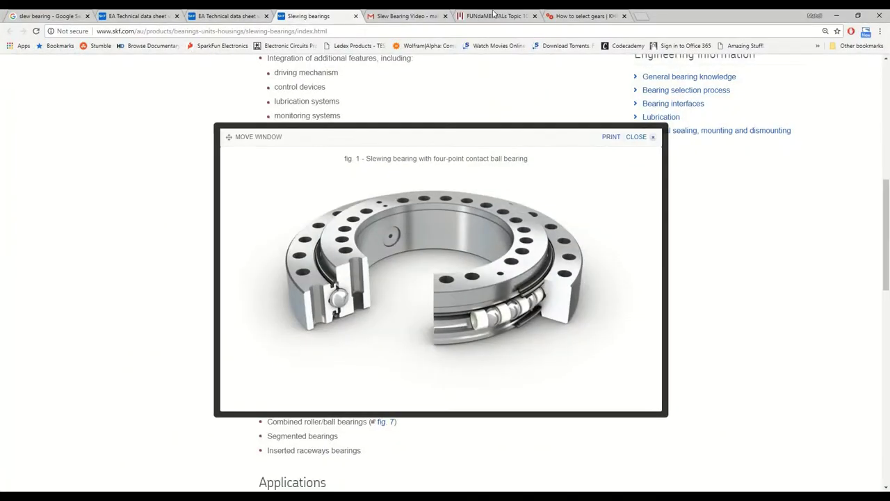
pyautogui.click(432, 16)
pyautogui.click(492, 15)
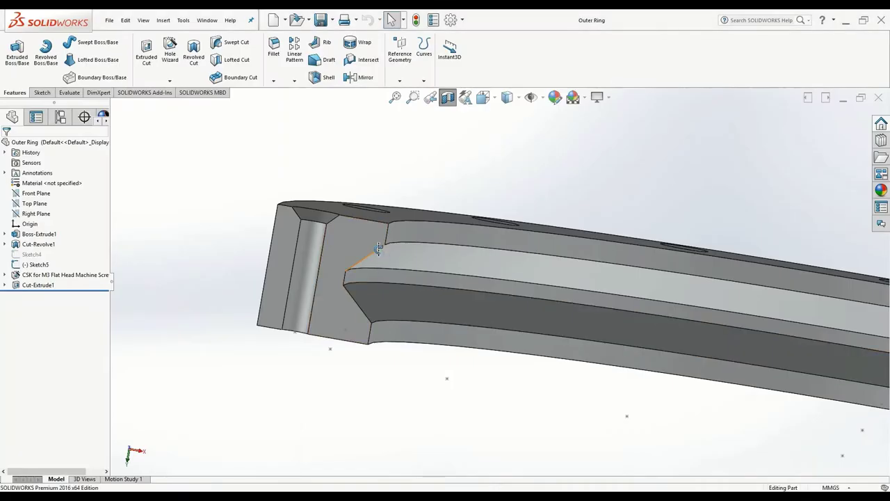
# Return to SOLIDWORKS, inspect the sectioned V-shaped raceway of the Outer Ring, and turn off its section view
pyautogui.moveTo(378, 248); pyautogui.dragTo(341, 274, button='middle')
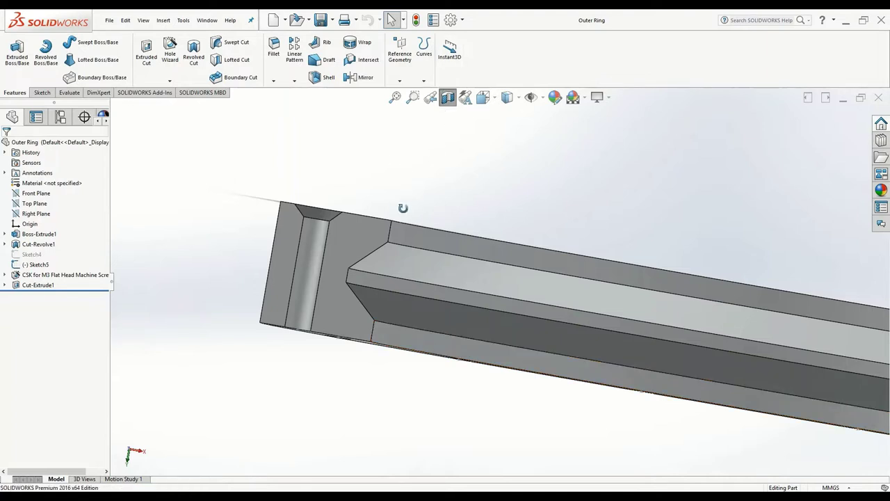
pyautogui.moveTo(402, 208); pyautogui.dragTo(449, 105, button='middle')
pyautogui.scroll(4, 590, 306)
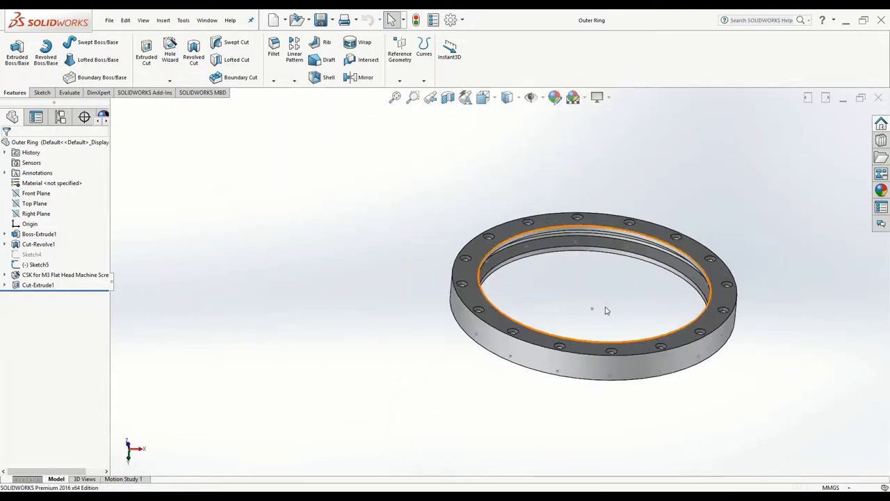
# Examine the countersunk M3 flat head screw holes around the Outer Ring's flat face
pyautogui.scroll(-3, 562, 304)
pyautogui.moveTo(361, 338); pyautogui.dragTo(343, 296, button='middle')
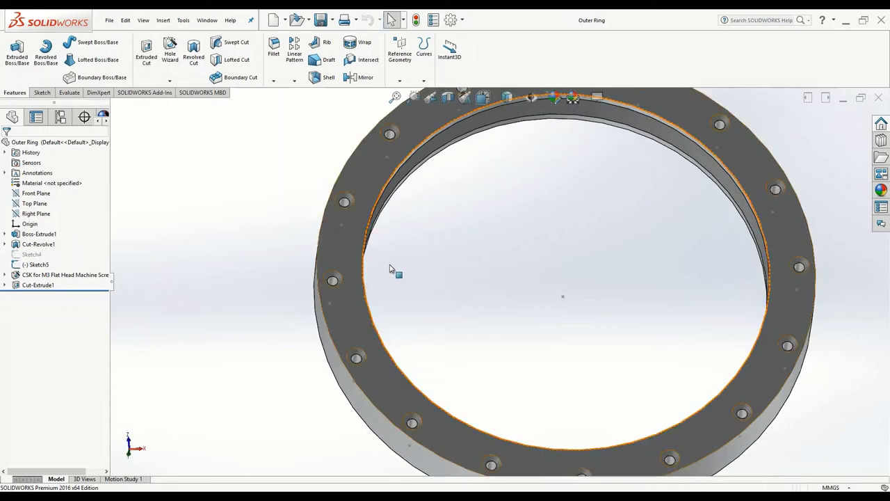
pyautogui.scroll(-5, 383, 278)
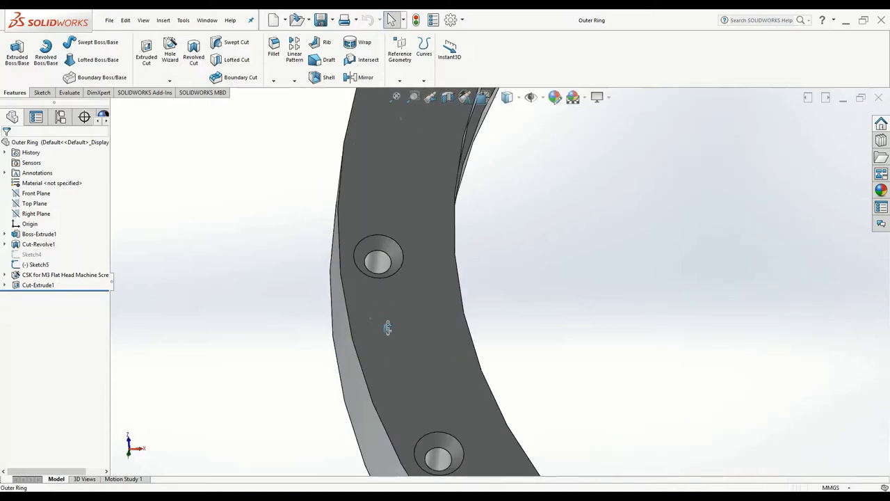
pyautogui.click(382, 273)
pyautogui.moveTo(397, 183); pyautogui.dragTo(462, 321, button='middle')
pyautogui.scroll(5, 463, 321)
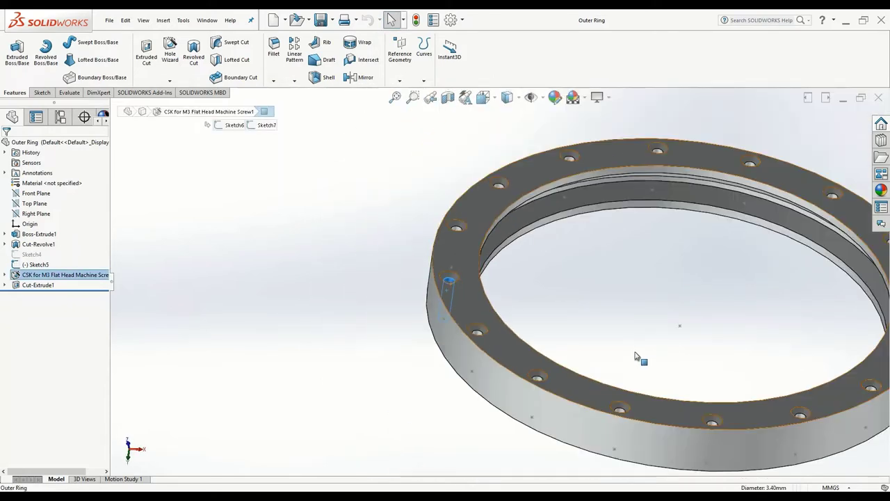
pyautogui.moveTo(638, 359); pyautogui.dragTo(371, 268, button='middle')
pyautogui.scroll(-2, 364, 253)
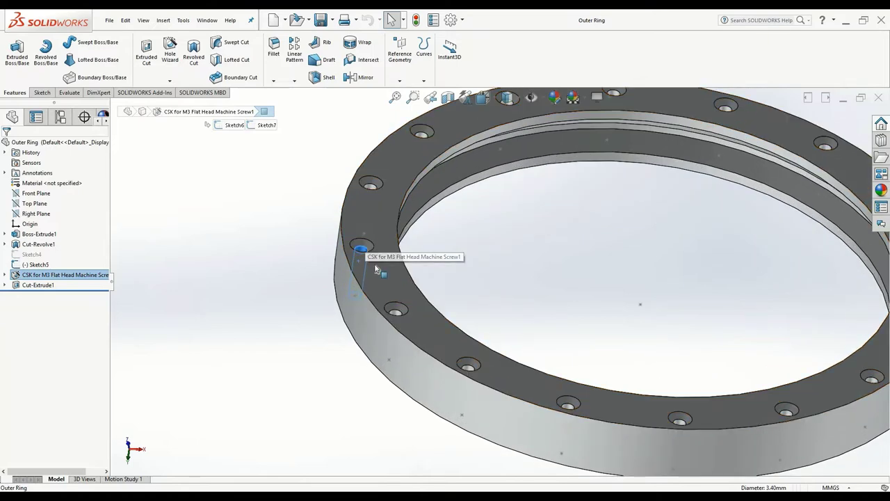
# Inspect the Outer Ring's screw-hole face and side from several angles, and close the part to return to the assembly
pyautogui.click(357, 245)
pyautogui.moveTo(358, 247); pyautogui.dragTo(348, 437, button='middle')
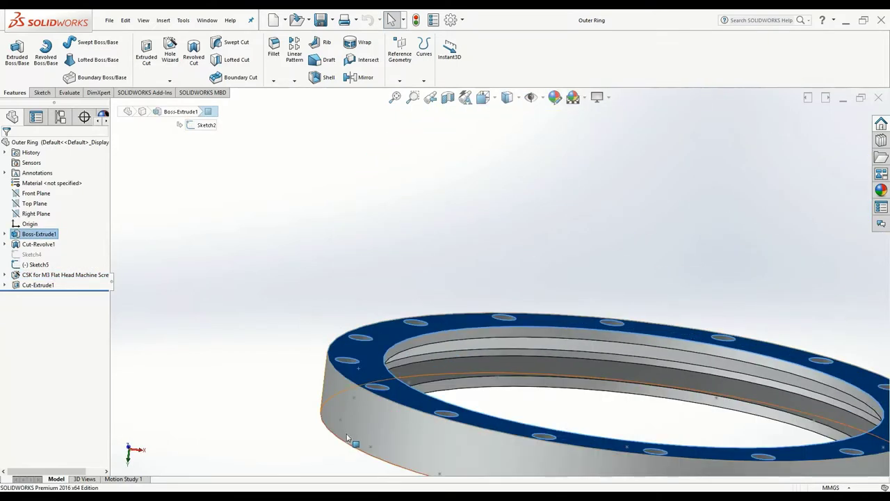
pyautogui.scroll(3, 526, 367)
pyautogui.scroll(-2, 457, 382)
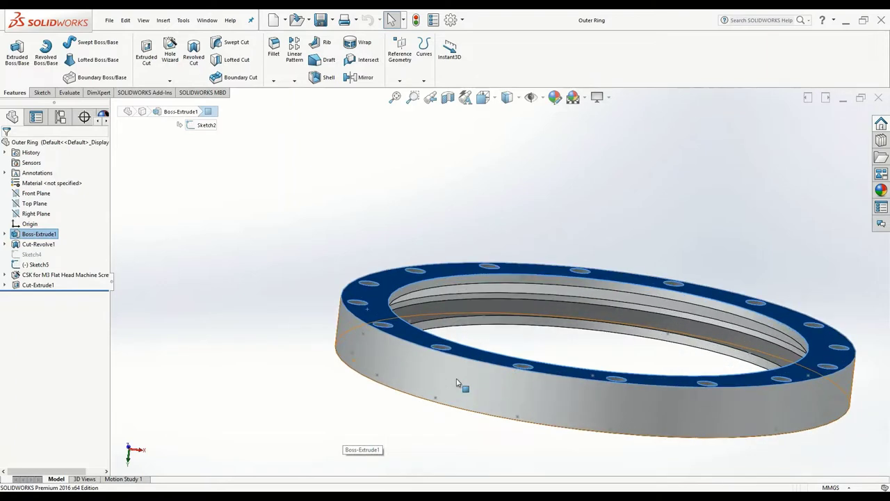
pyautogui.click(422, 426)
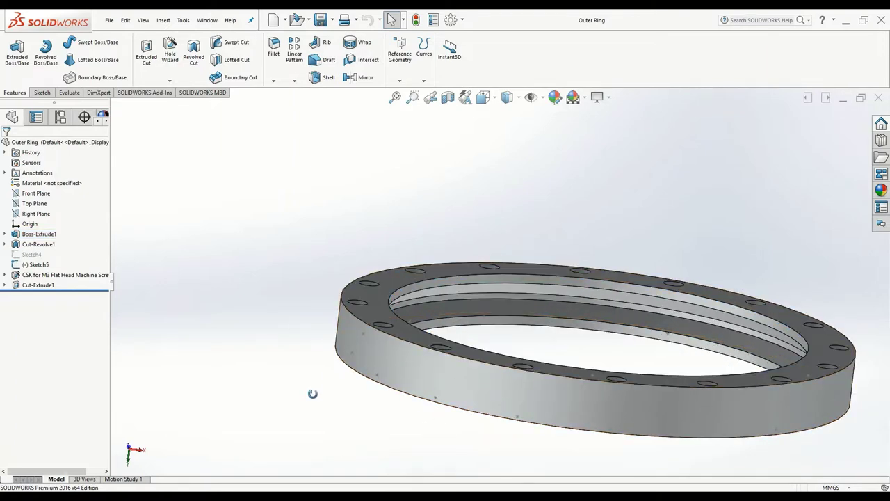
pyautogui.moveTo(313, 394); pyautogui.dragTo(355, 397, button='middle')
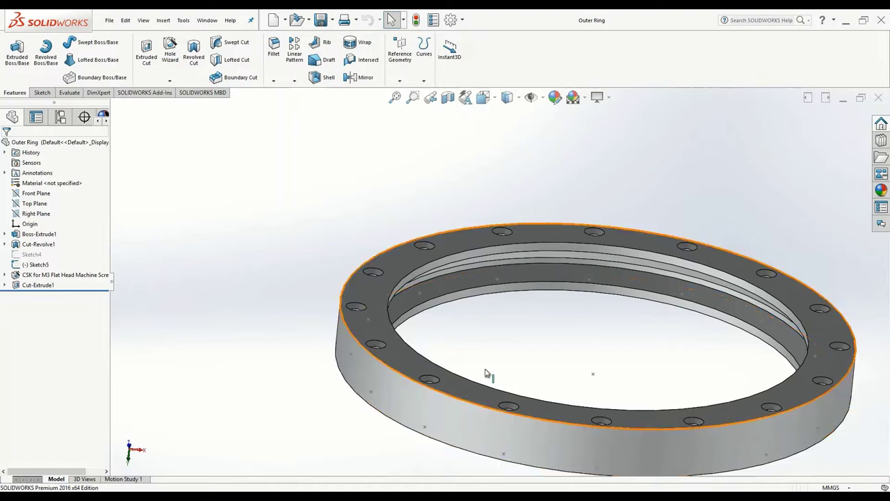
pyautogui.scroll(6, 487, 372)
pyautogui.press('f')
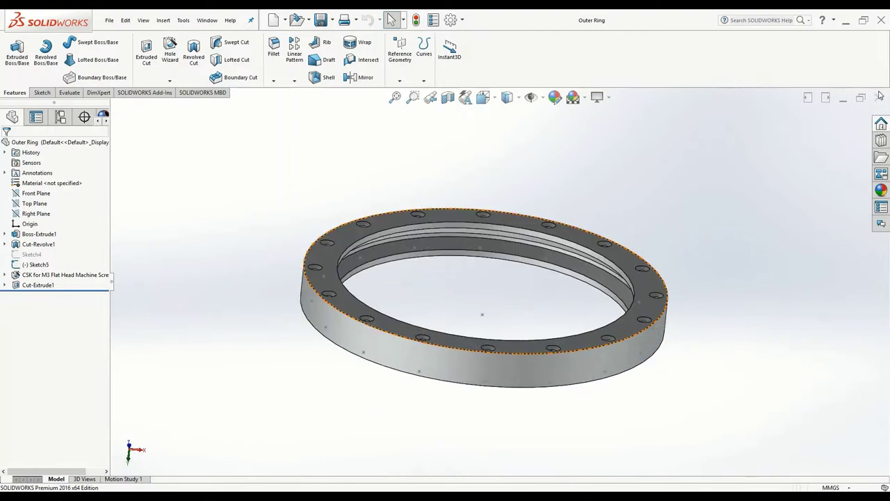
pyautogui.click(878, 98)
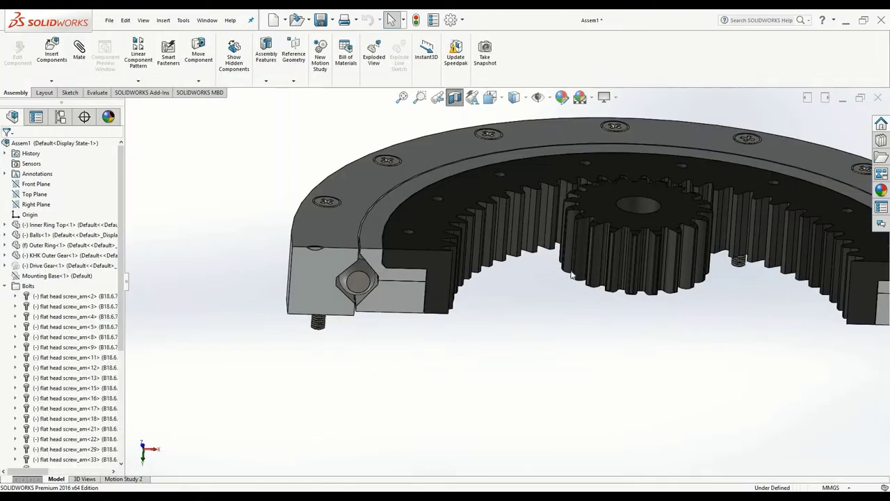
# Examine in section how a ball contacts the raceway faces of the outer ring and the two inner ring halves
pyautogui.scroll(2, 529, 282)
pyautogui.scroll(-1, 508, 254)
pyautogui.scroll(-2, 390, 272)
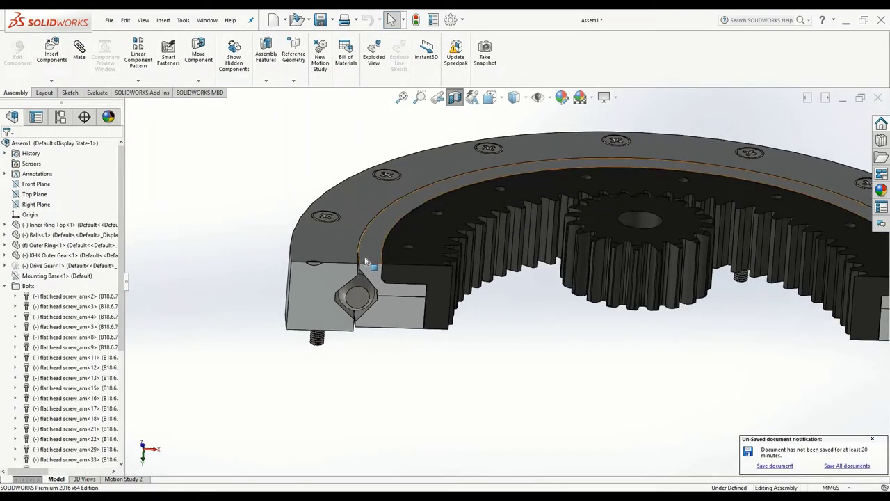
pyautogui.scroll(-1, 371, 293)
pyautogui.scroll(-2, 370, 296)
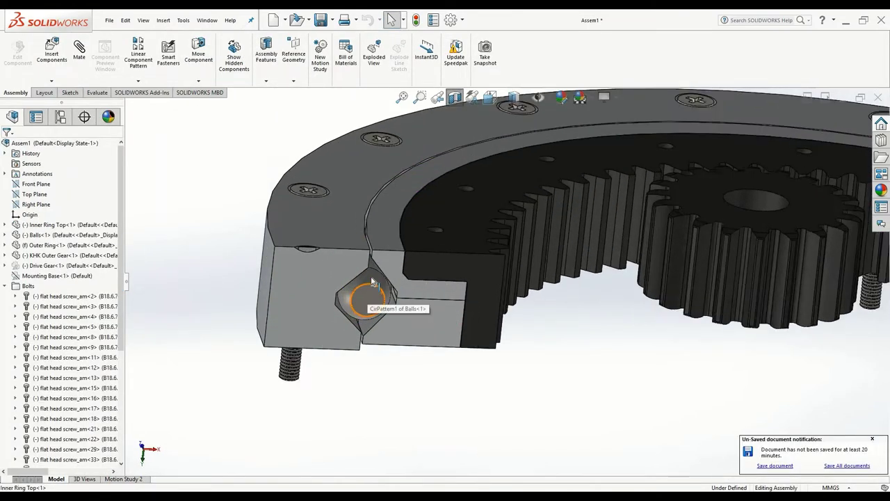
pyautogui.scroll(-2, 373, 297)
pyautogui.moveTo(368, 276); pyautogui.dragTo(410, 280, button='middle')
pyautogui.scroll(-3, 381, 264)
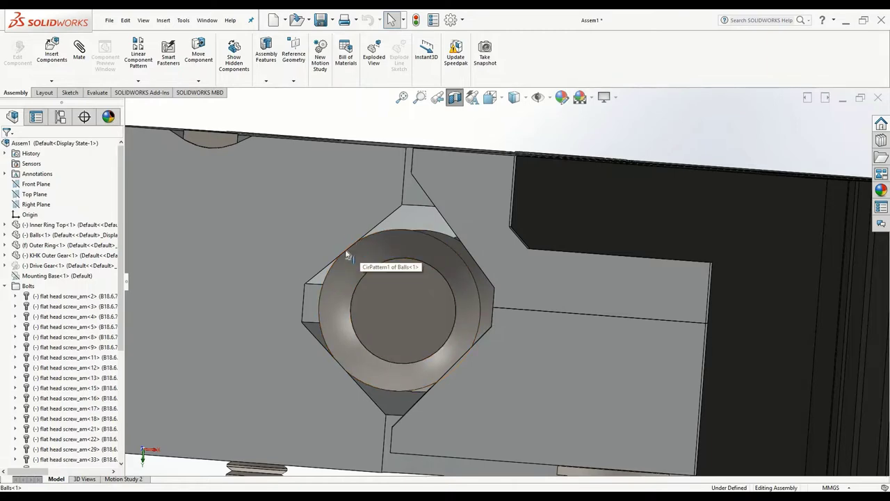
pyautogui.scroll(3, 522, 309)
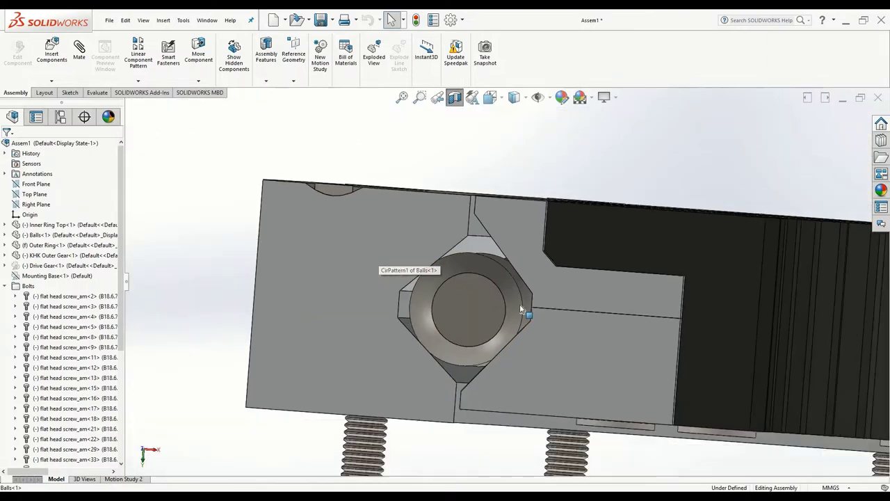
pyautogui.scroll(-6, 494, 310)
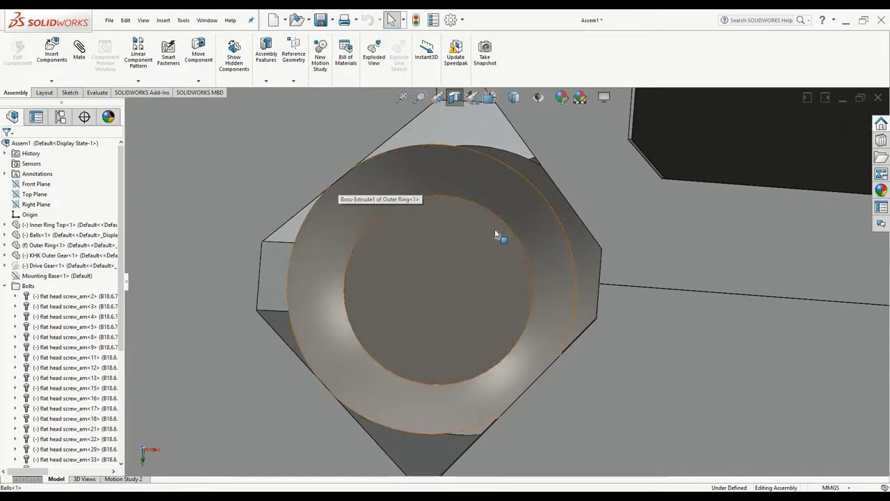
pyautogui.scroll(5, 501, 235)
pyautogui.scroll(6, 511, 240)
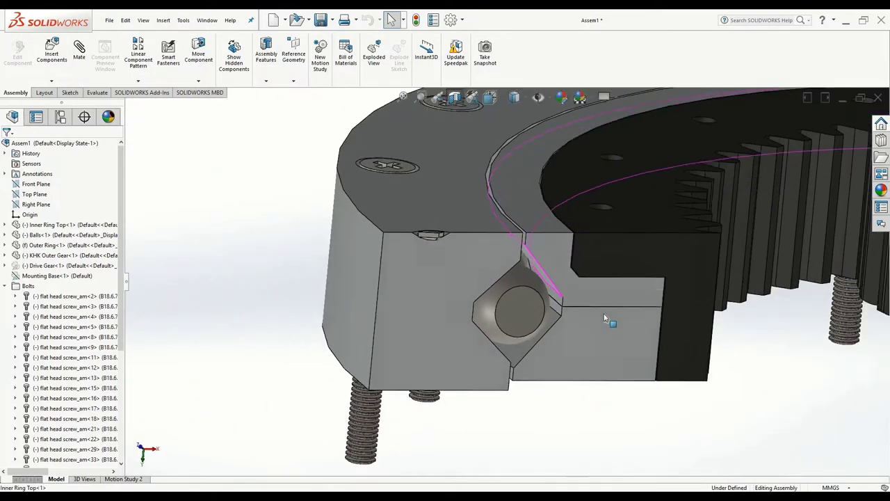
pyautogui.scroll(-4, 674, 306)
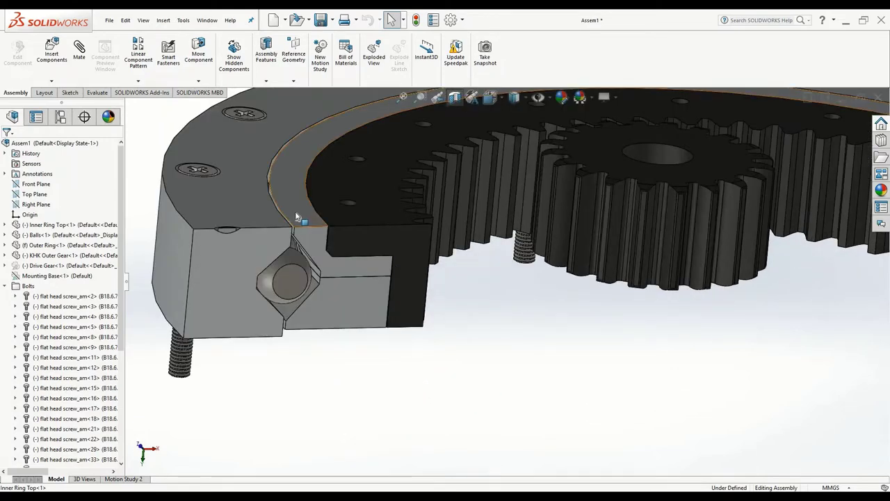
# Open the Inner Ring Top part from the assembly, and minimise its window to return to the sectioned assembly
pyautogui.rightClick(306, 119)
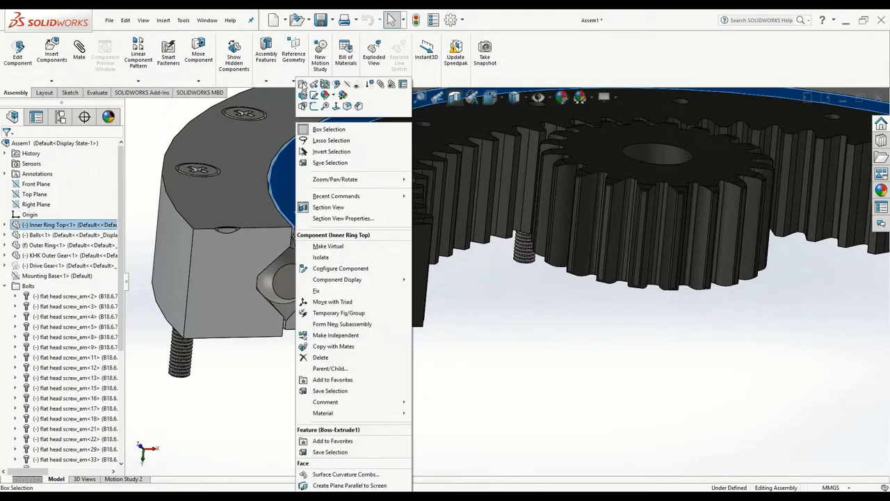
pyautogui.press('Escape')
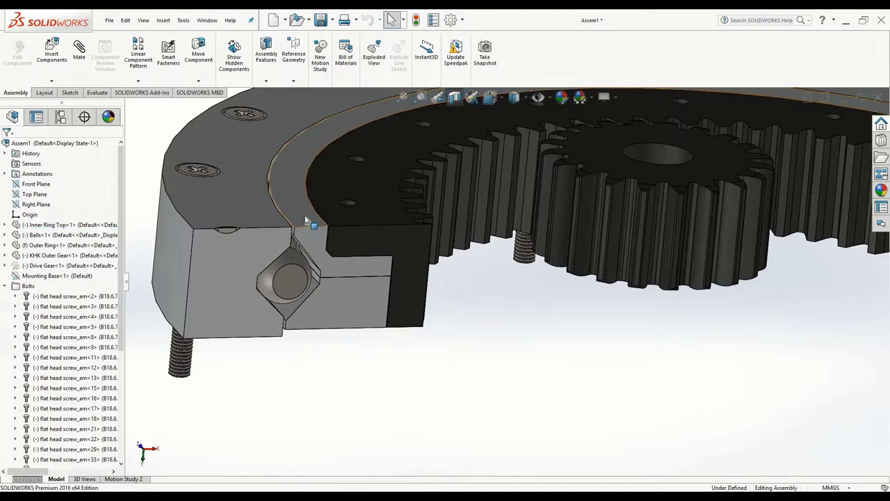
pyautogui.rightClick(317, 119)
pyautogui.click(315, 86)
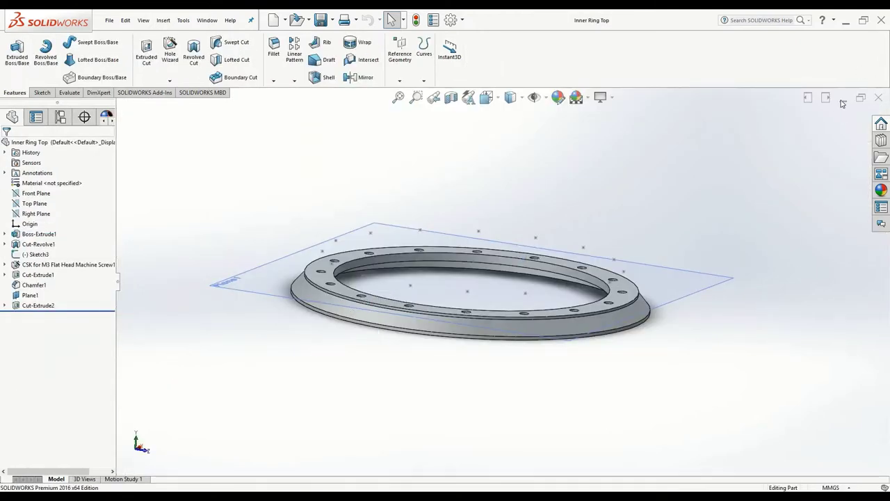
pyautogui.click(843, 100)
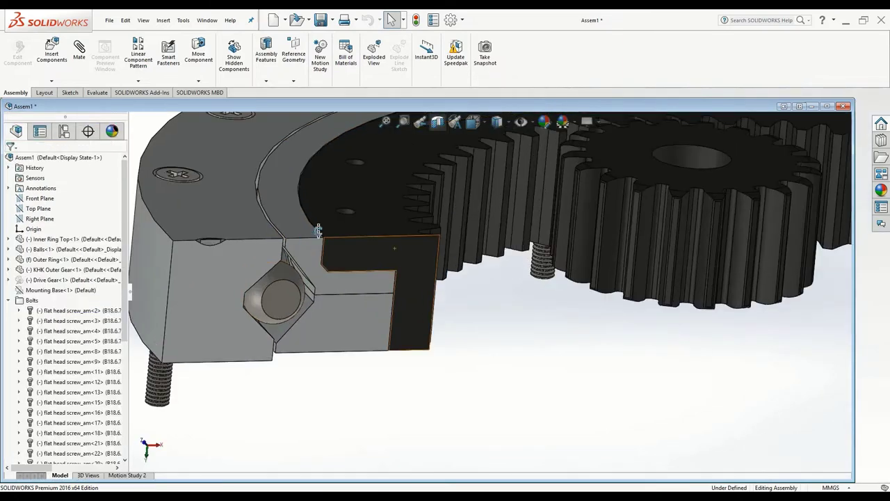
# Select the cut face of the Inner Ring Bottom and examine how it sits against the Inner Ring Top and ball
pyautogui.moveTo(319, 230); pyautogui.dragTo(303, 217, button='middle')
pyautogui.click(325, 317)
pyautogui.click(322, 303)
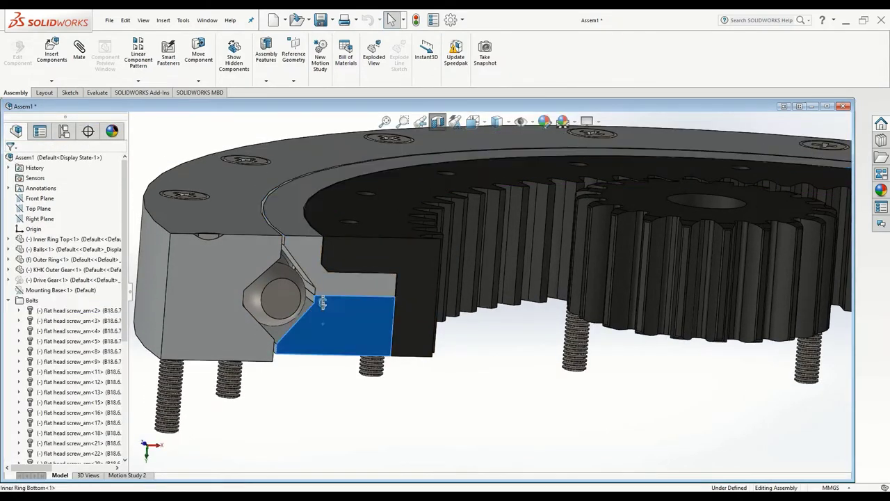
pyautogui.moveTo(323, 303)
pyautogui.mouseDown(button='middle')
pyautogui.moveTo(326, 258)
pyautogui.moveTo(328, 306)
pyautogui.mouseUp(button='middle')
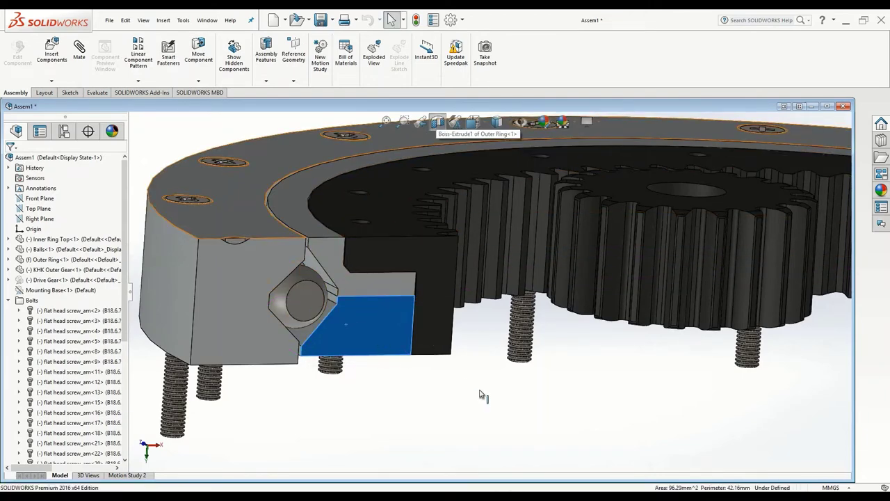
# Restart the Front Plane section view at 108 mm and limit the cut to the Outer Ring as the only included component
pyautogui.click(437, 123)
pyautogui.click(438, 123)
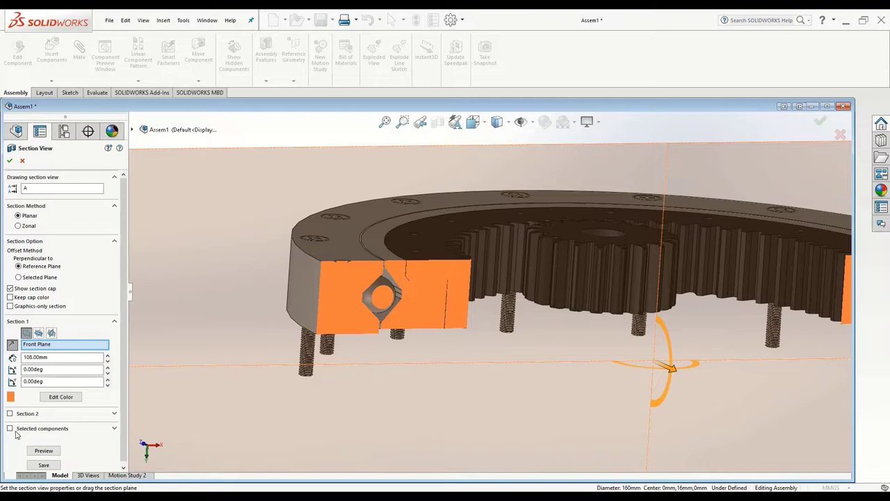
pyautogui.click(14, 430)
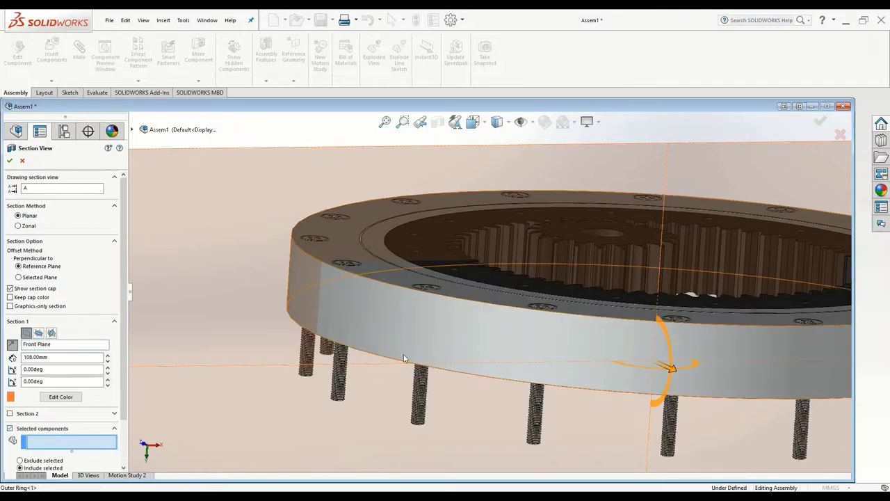
pyautogui.click(367, 317)
pyautogui.click(10, 161)
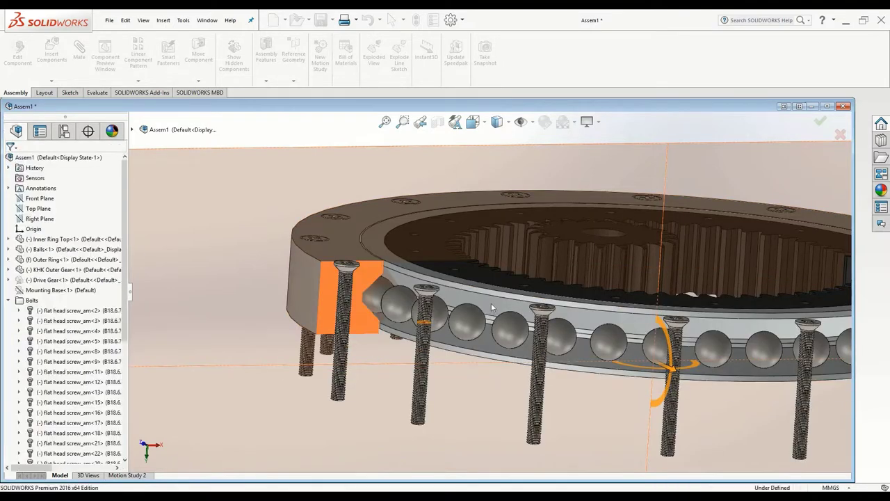
# Select the Inner Ring Top's angled raceway face and the whole component, and examine how it sits above the balls
pyautogui.scroll(-2, 444, 288)
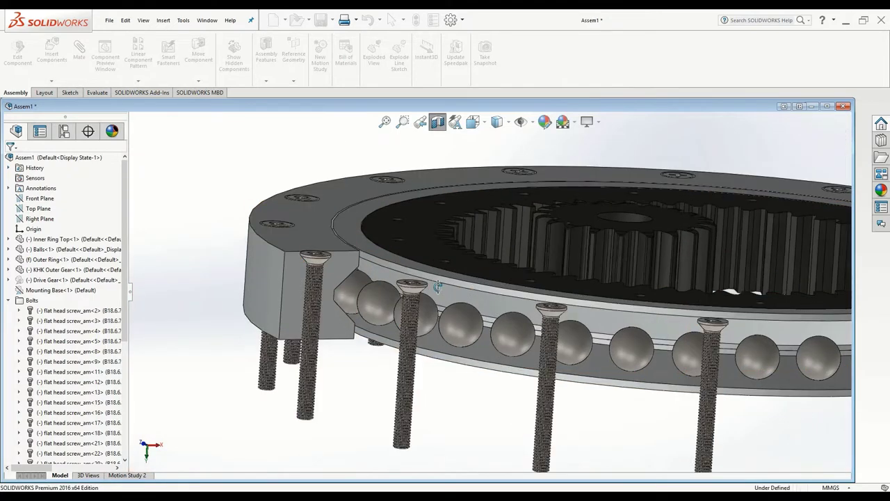
pyautogui.moveTo(430, 280)
pyautogui.mouseDown(button='middle')
pyautogui.moveTo(431, 289)
pyautogui.moveTo(425, 280)
pyautogui.mouseUp(button='middle')
pyautogui.click(433, 272)
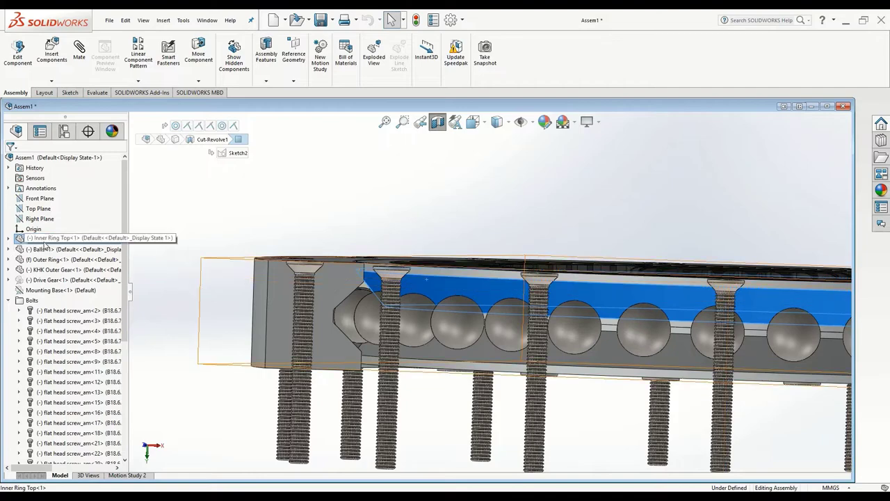
pyautogui.click(45, 241)
pyautogui.moveTo(452, 319)
pyautogui.mouseDown(button='middle')
pyautogui.moveTo(439, 376)
pyautogui.moveTo(448, 324)
pyautogui.mouseUp(button='middle')
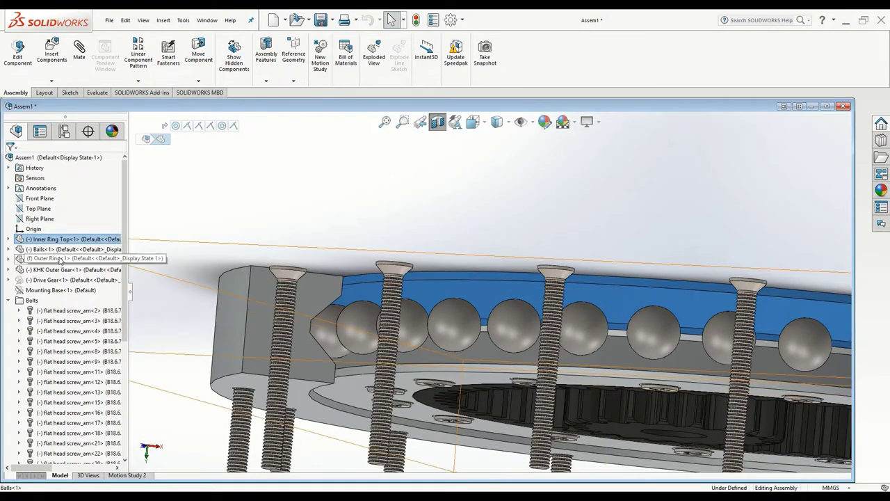
# Select the Inner Ring Bottom and examine its raceway, screw positions and underside beneath the row of balls
pyautogui.click(59, 259)
pyautogui.click(627, 357)
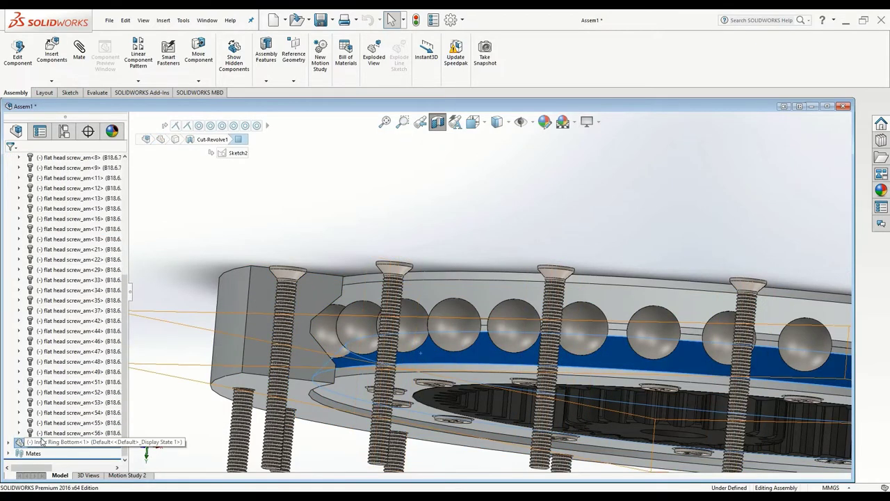
pyautogui.click(40, 442)
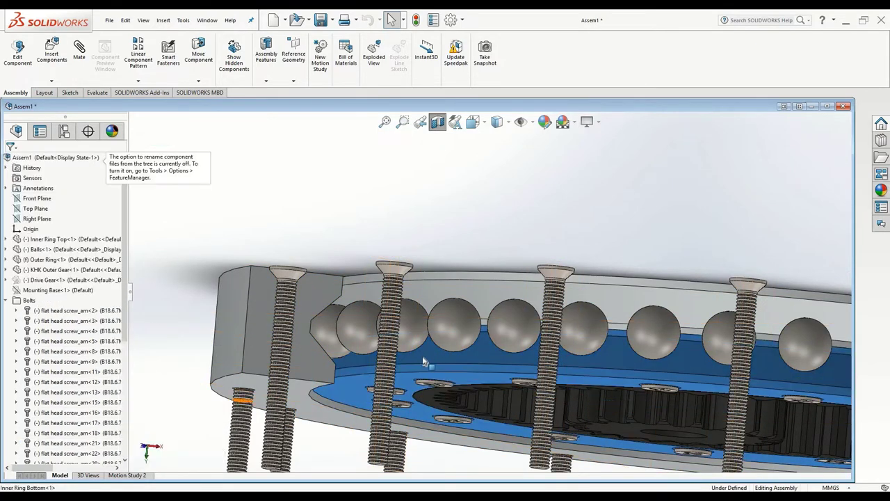
pyautogui.moveTo(419, 375); pyautogui.dragTo(457, 327, button='middle')
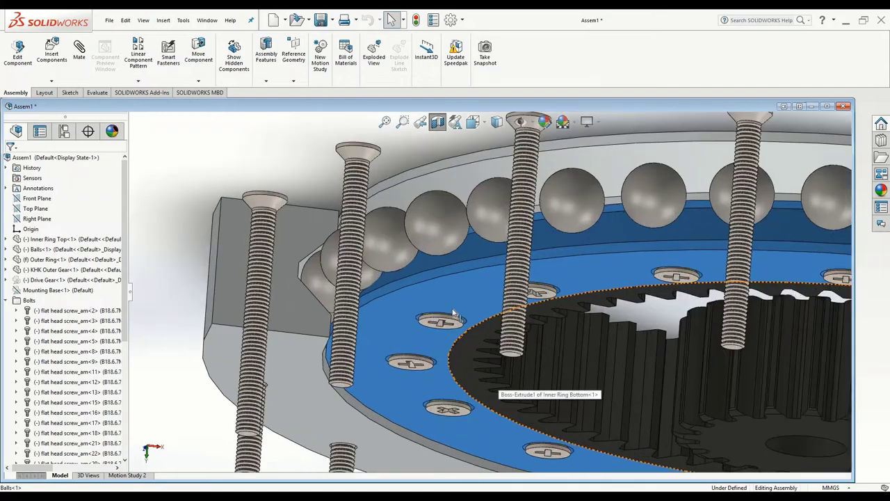
pyautogui.scroll(-2, 445, 329)
pyautogui.middleClick(437, 306)
pyautogui.moveTo(451, 205); pyautogui.dragTo(527, 219, button='middle')
pyautogui.scroll(4, 639, 238)
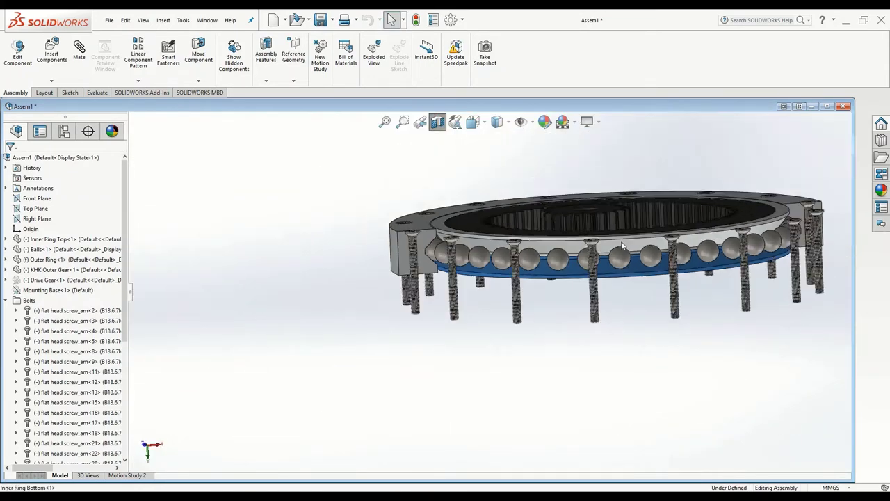
# Select the flat upper face of the KHK Outer Gear inside the inner ring
pyautogui.scroll(-2, 683, 219)
pyautogui.scroll(-2, 445, 265)
pyautogui.moveTo(394, 249)
pyautogui.mouseDown(button='middle')
pyautogui.moveTo(396, 283)
pyautogui.moveTo(362, 209)
pyautogui.moveTo(376, 227)
pyautogui.mouseUp(button='middle')
pyautogui.click(376, 228)
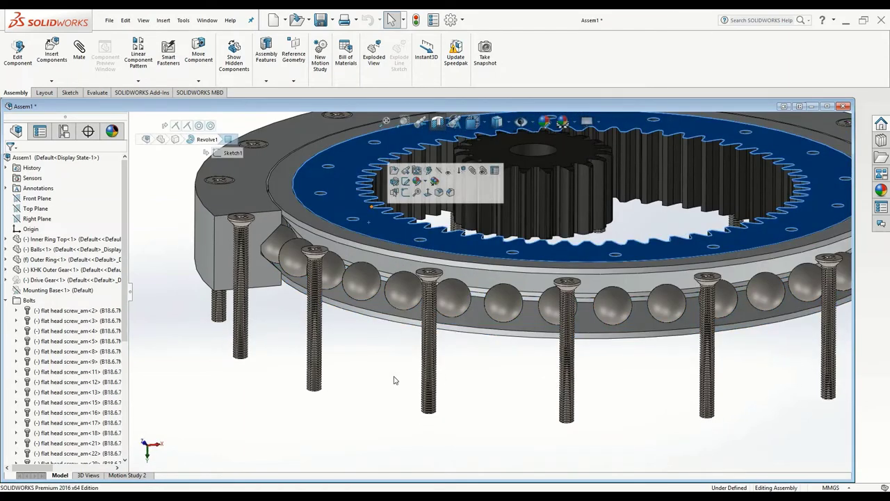
# Switch to the open Inner Ring Top part, inspect its holes and angled side, and minimise its window
pyautogui.click(302, 411)
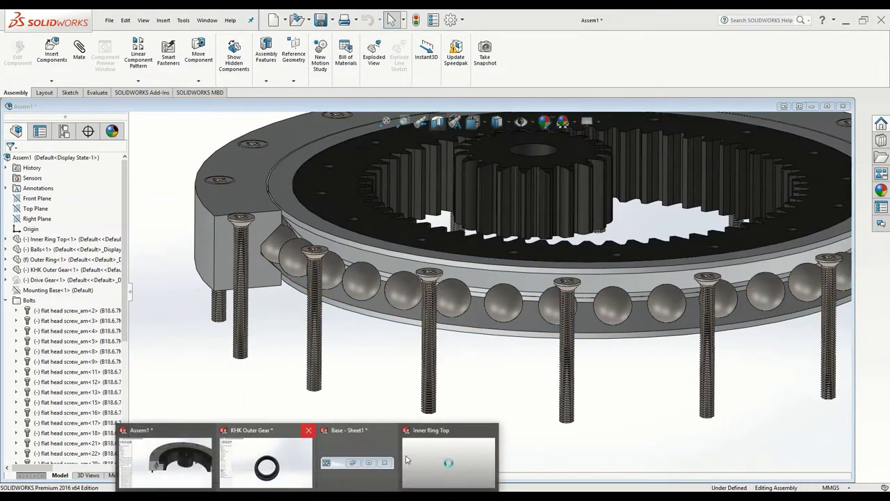
pyautogui.click(455, 457)
pyautogui.click(448, 459)
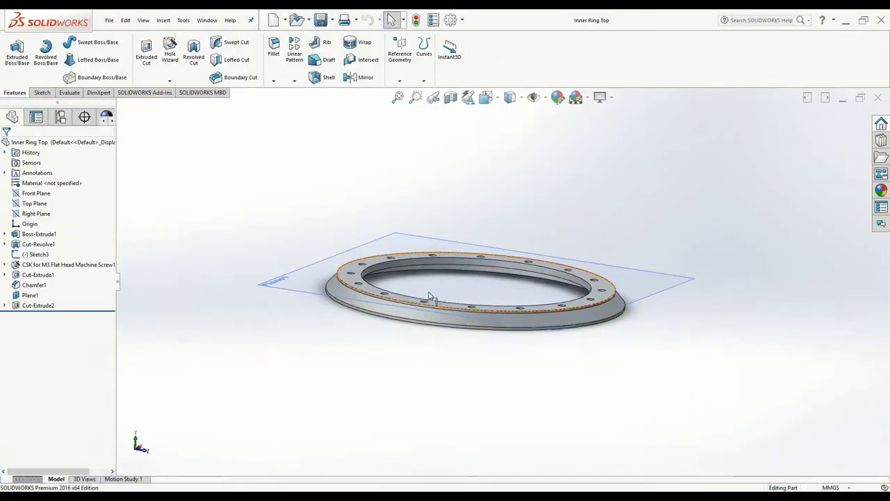
pyautogui.scroll(-5, 396, 249)
pyautogui.moveTo(396, 249); pyautogui.dragTo(582, 318, button='middle')
pyautogui.scroll(3, 582, 318)
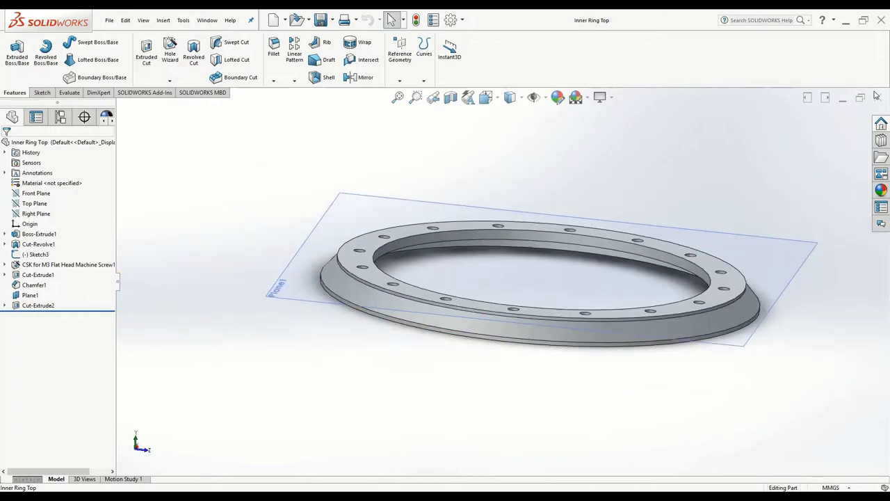
pyautogui.click(843, 99)
# Open the KHK Outer Gear part from the assembly, inspect its internal teeth and tapped holes, and minimise its window
pyautogui.scroll(2, 501, 244)
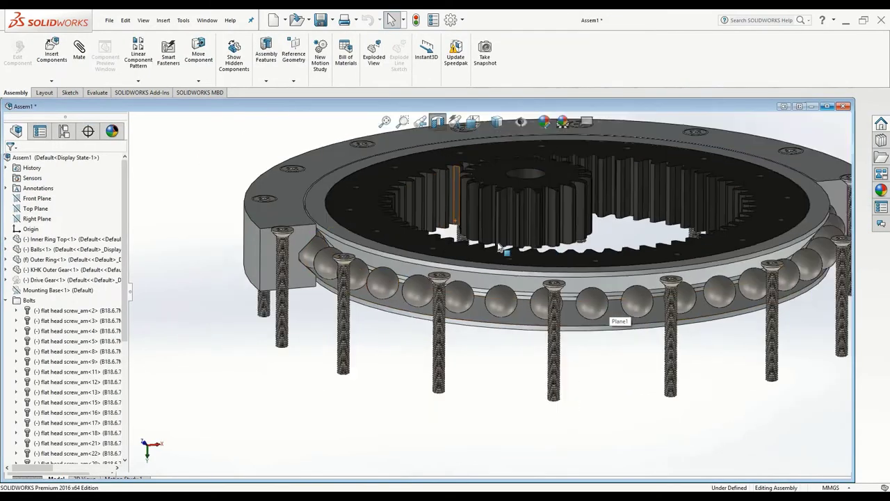
pyautogui.scroll(-1, 501, 243)
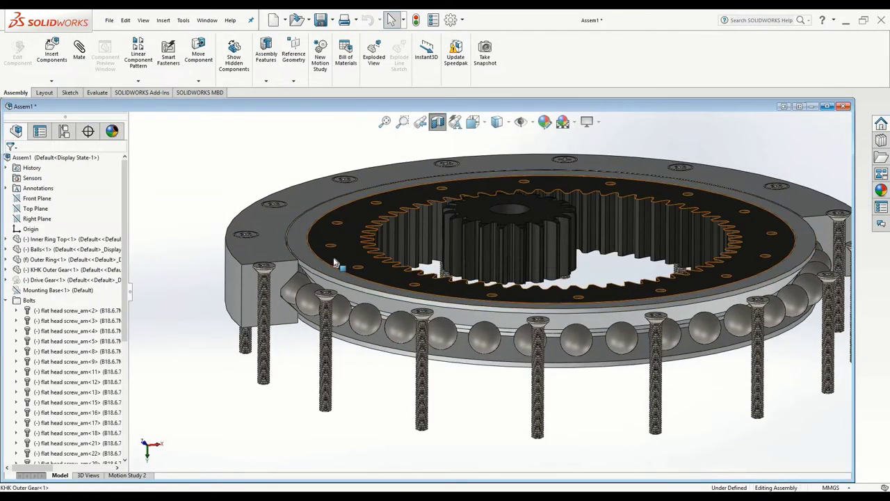
pyautogui.click(320, 270)
pyautogui.rightClick(355, 115)
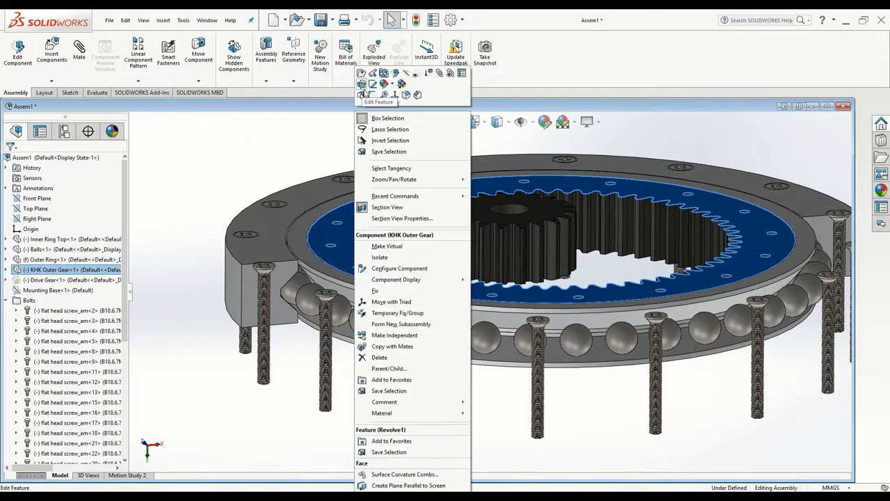
pyautogui.click(362, 74)
pyautogui.moveTo(320, 228); pyautogui.dragTo(340, 337, button='middle')
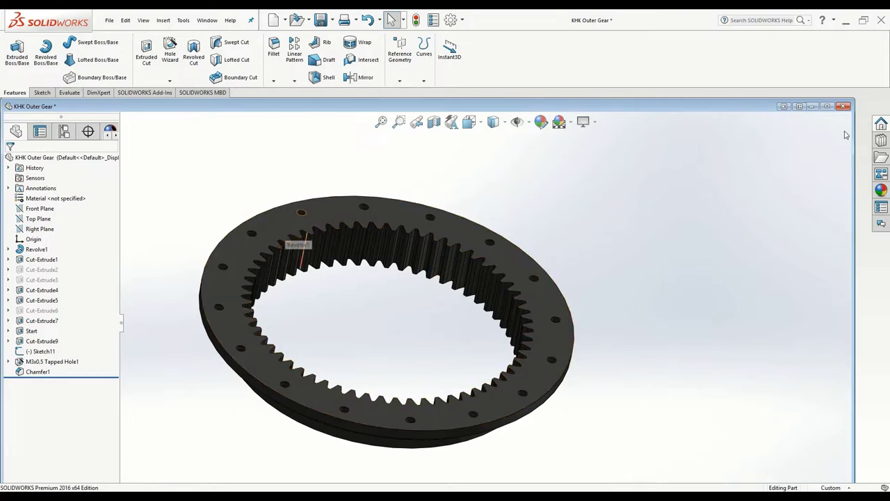
pyautogui.click(827, 107)
pyautogui.click(843, 98)
# View the sectioned assembly and consult the Notepad notes on buying and modifying off-the-shelf gears
pyautogui.scroll(4, 635, 302)
pyautogui.scroll(-2, 443, 277)
pyautogui.moveTo(443, 277); pyautogui.dragTo(443, 302, button='middle')
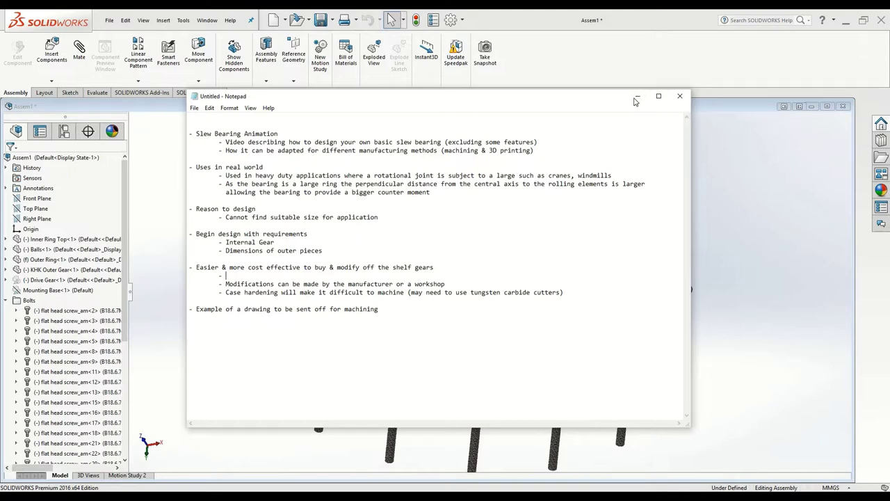
pyautogui.click(807, 125)
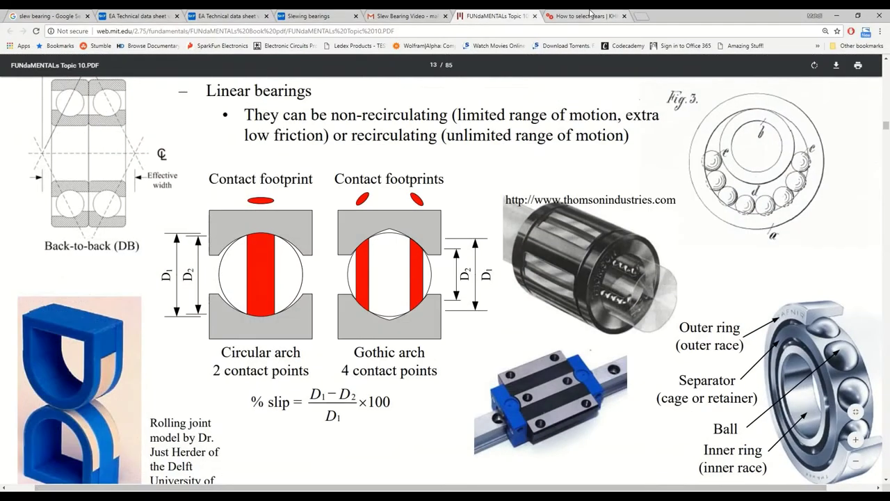
# Switch to the KHK How To Select Gears page in the browser and open the internal gears selection in a new tab
pyautogui.hotkey('ctrl', 'Tab')
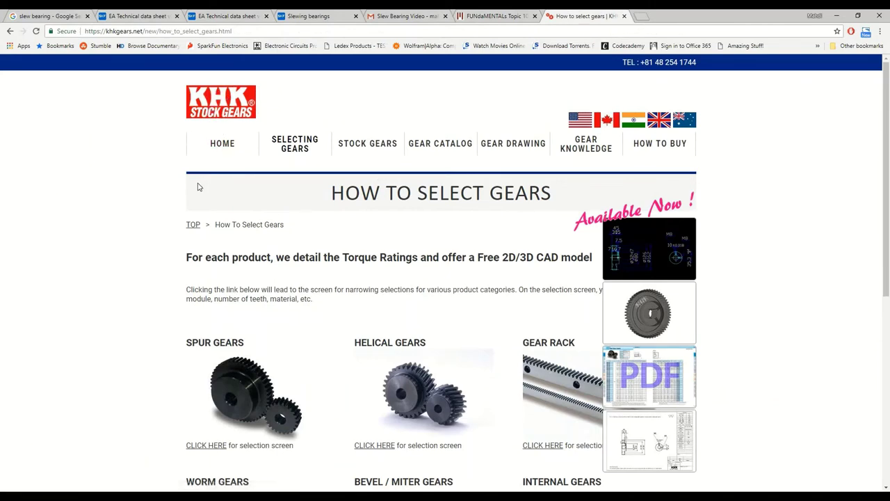
pyautogui.scroll(-3, 167, 217)
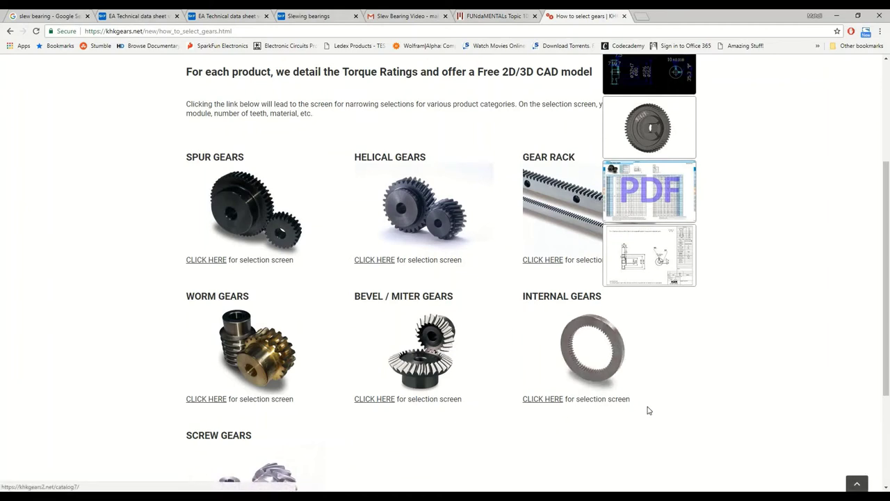
pyautogui.middleClick(572, 345)
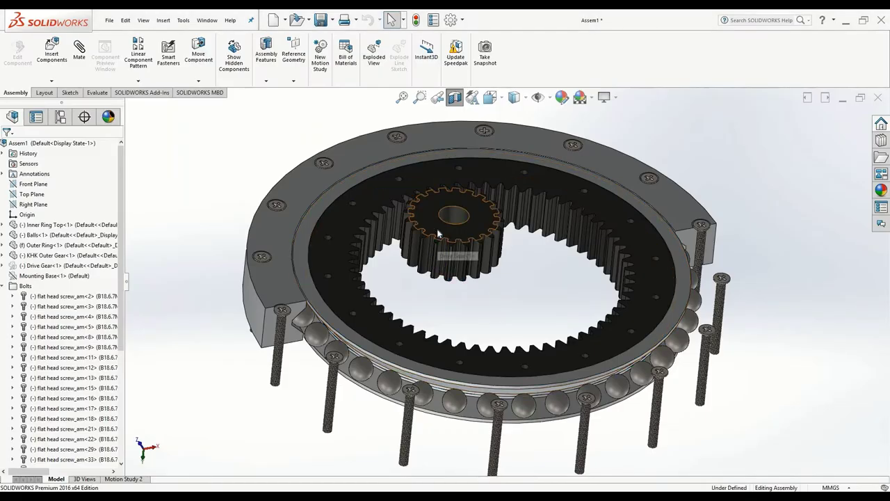
# Highlight the KHK Outer Gear and the Drive Gear in turn in the SOLIDWORKS assembly
pyautogui.click(438, 234)
pyautogui.click(62, 255)
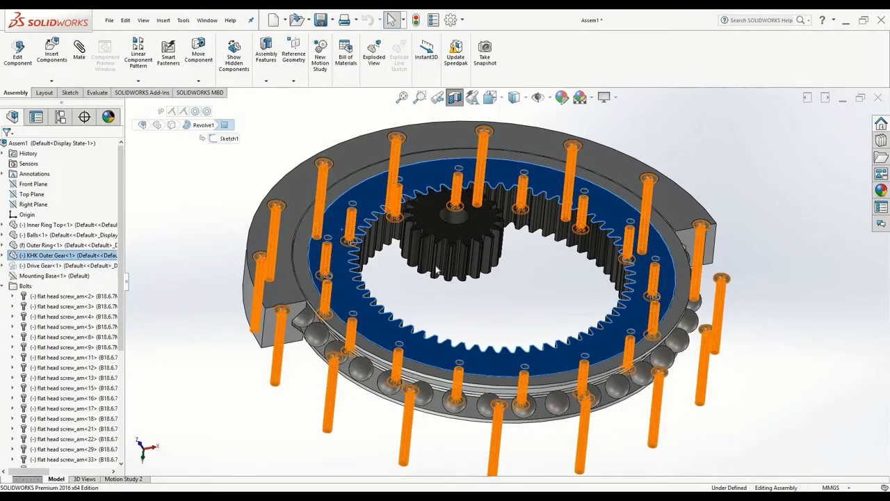
pyautogui.click(40, 264)
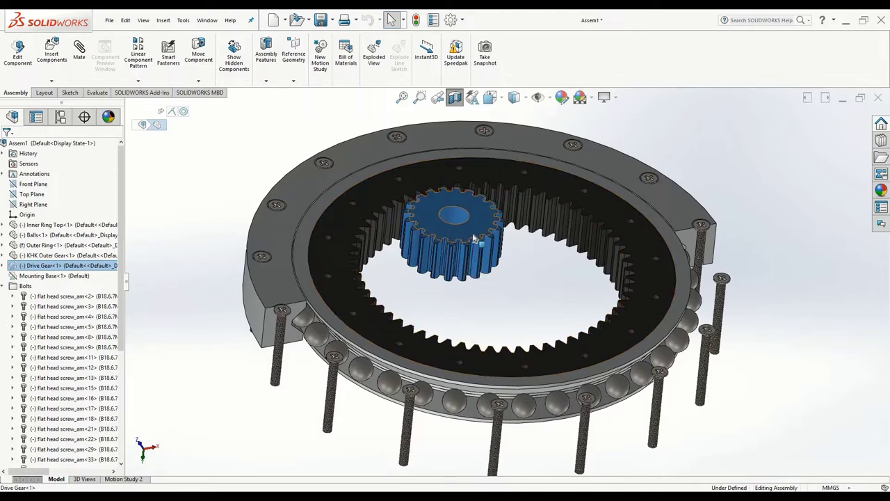
# Rotate the internal gear and inner rings relative to the fixed Outer Ring, and highlight the Outer Ring's upper face
pyautogui.moveTo(490, 228); pyautogui.dragTo(377, 198)
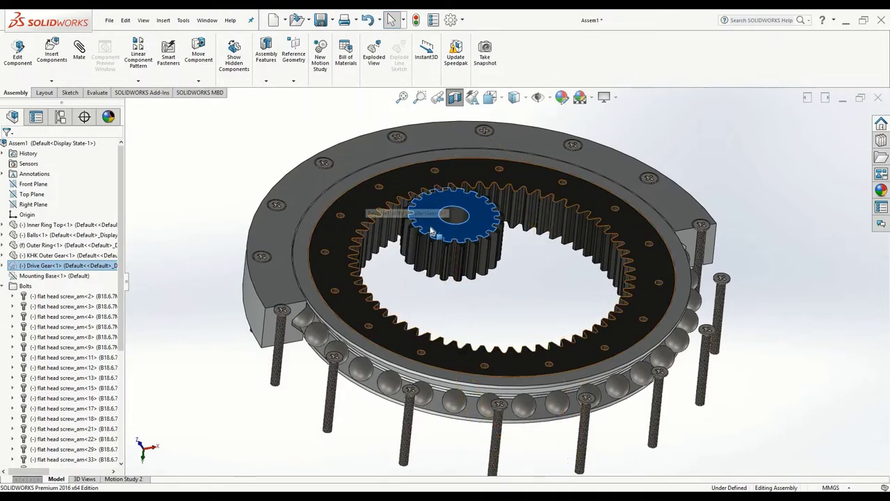
pyautogui.moveTo(487, 228); pyautogui.dragTo(297, 260)
pyautogui.click(287, 240)
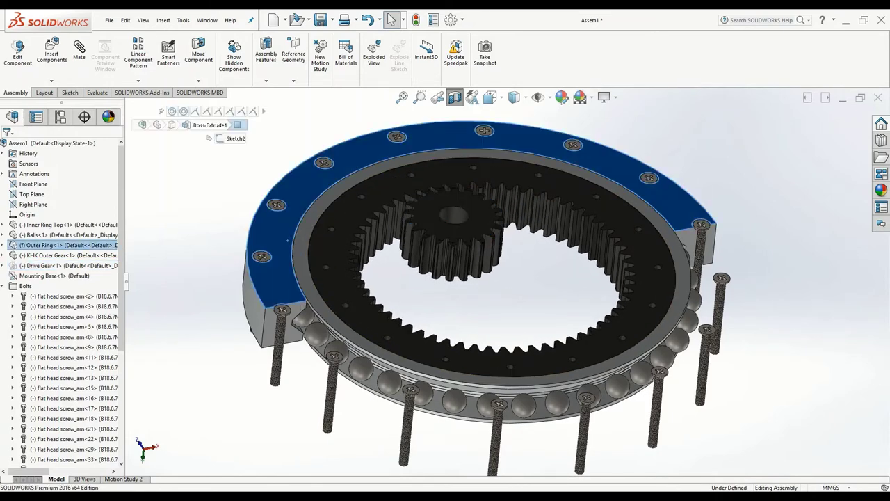
pyautogui.click(240, 463)
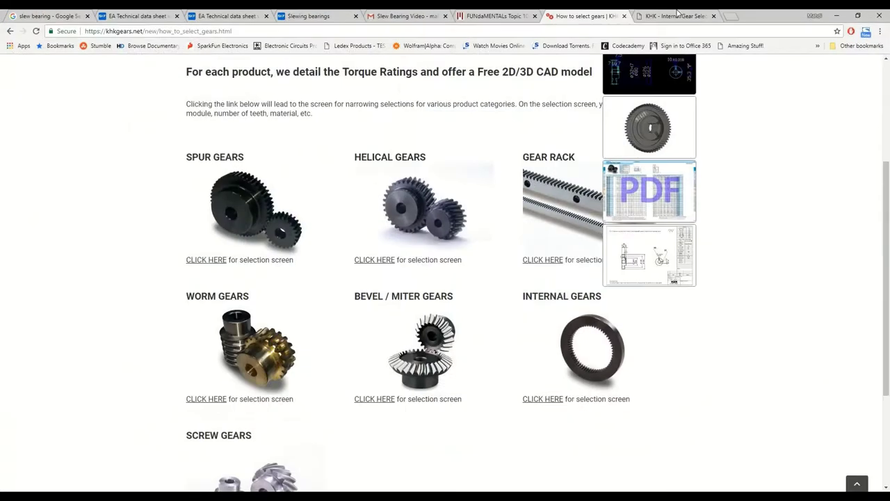
# Switch to KHK's Internal Gear selection page in the browser and look through the module, teeth, pitch diameter and outside diameter options
pyautogui.click(676, 16)
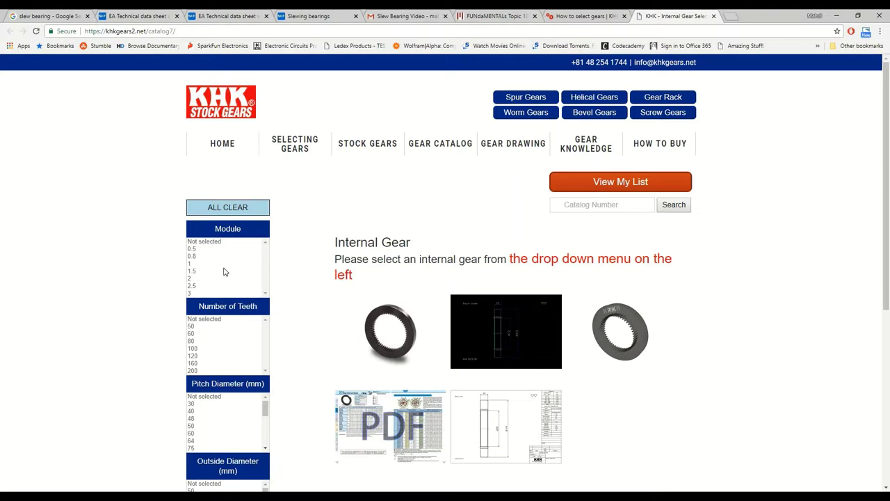
pyautogui.scroll(-1, 224, 271)
pyautogui.scroll(-3, 235, 387)
pyautogui.scroll(-2, 159, 318)
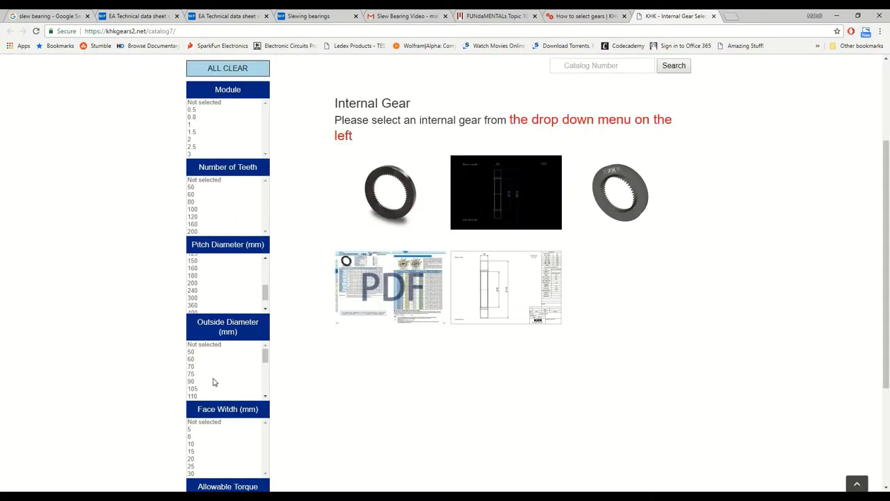
pyautogui.scroll(1, 208, 352)
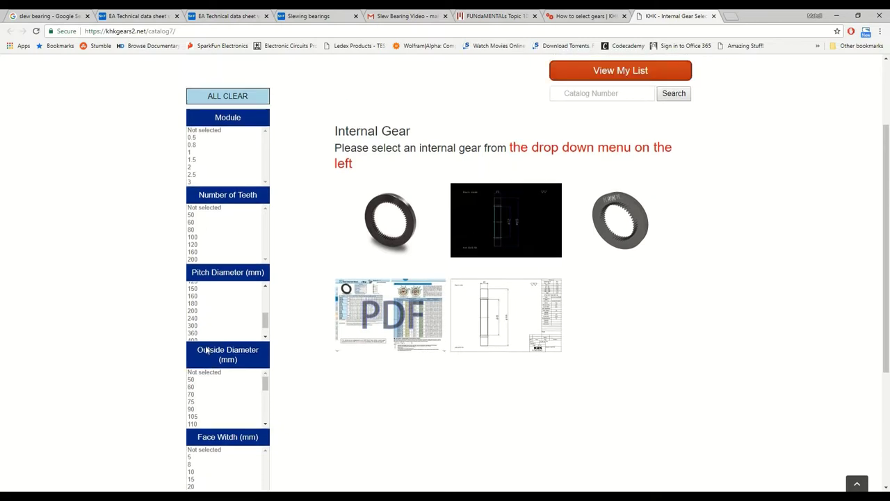
pyautogui.scroll(-1, 209, 313)
pyautogui.scroll(-1, 153, 365)
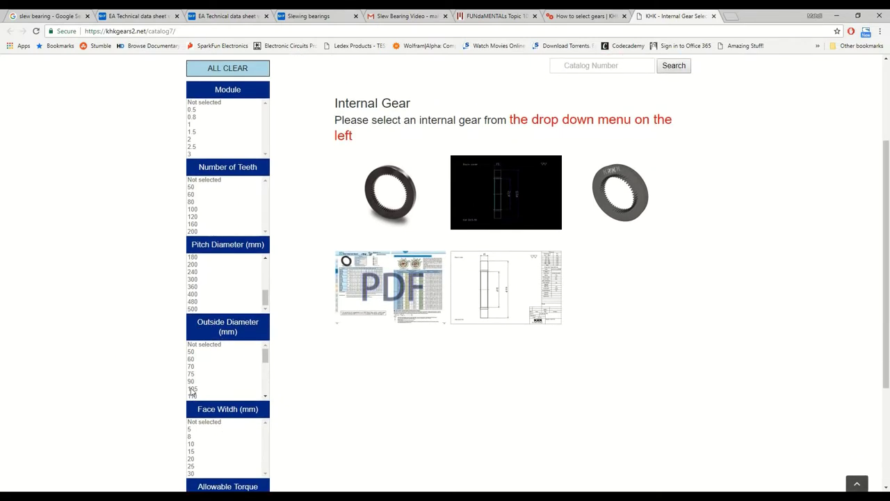
pyautogui.scroll(1, 189, 376)
pyautogui.scroll(-1, 160, 188)
pyautogui.scroll(1, 195, 184)
# Filter the internal gears to module 1.5 and 80 teeth, and open the SI1.5-80 product page
pyautogui.click(208, 179)
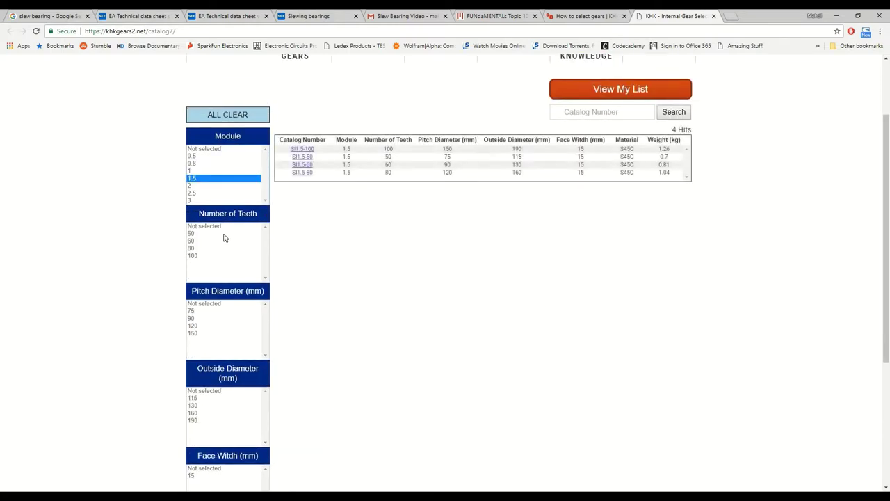
pyautogui.click(191, 248)
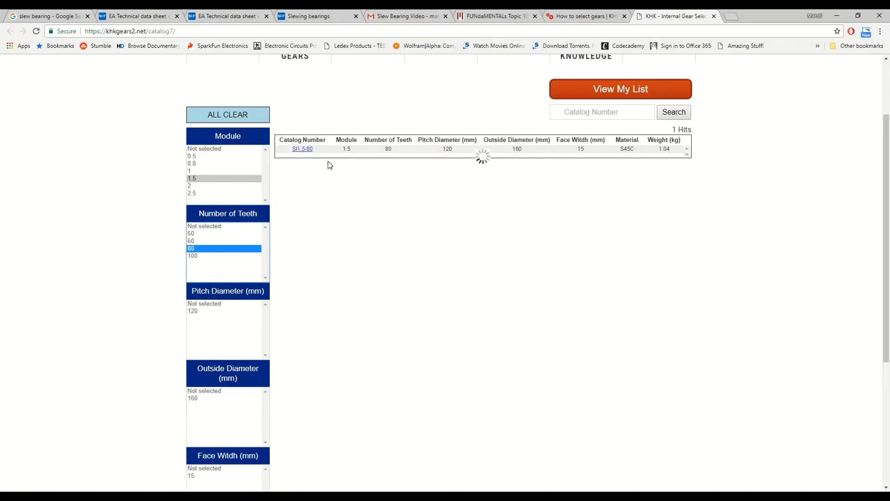
pyautogui.click(304, 150)
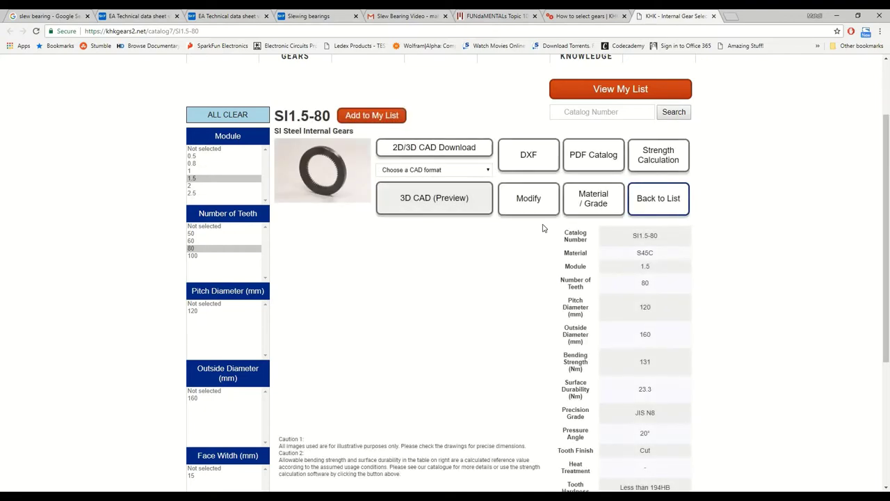
# Look through the CAD download formats offered for the SI1.5-80 gear, switch back to the SOLIDWORKS assembly and clear the selection
pyautogui.click(487, 171)
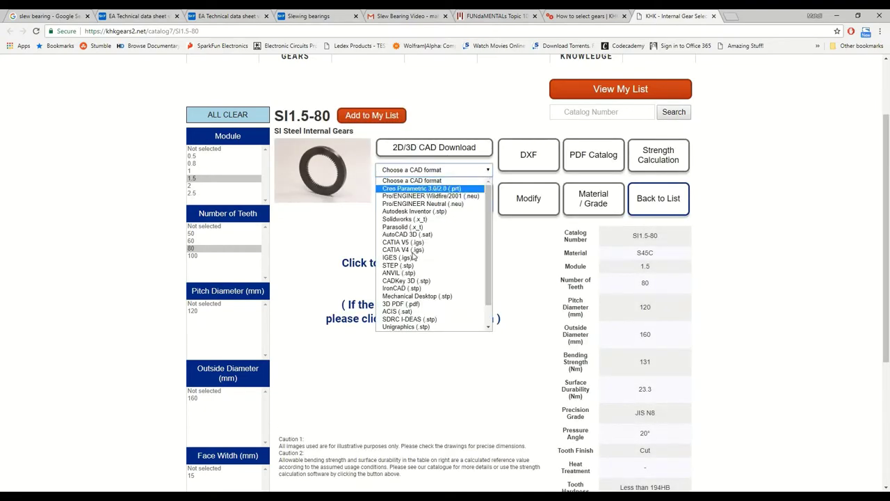
pyautogui.click(850, 19)
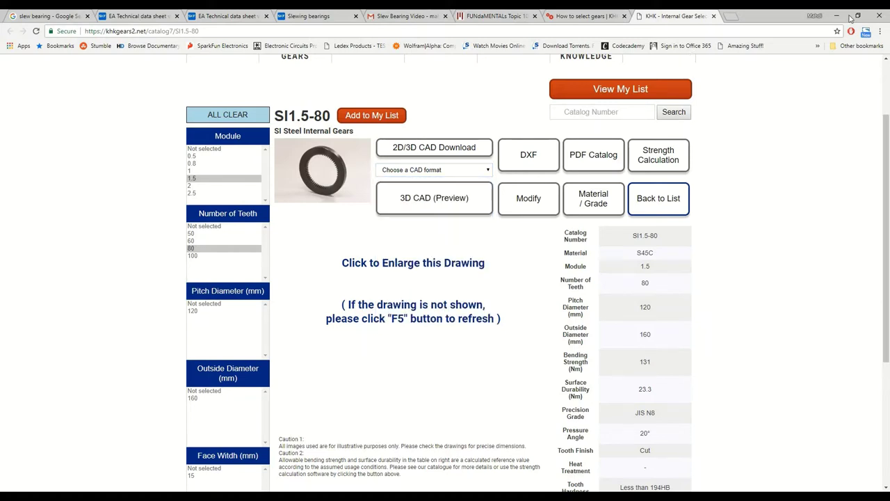
pyautogui.click(839, 17)
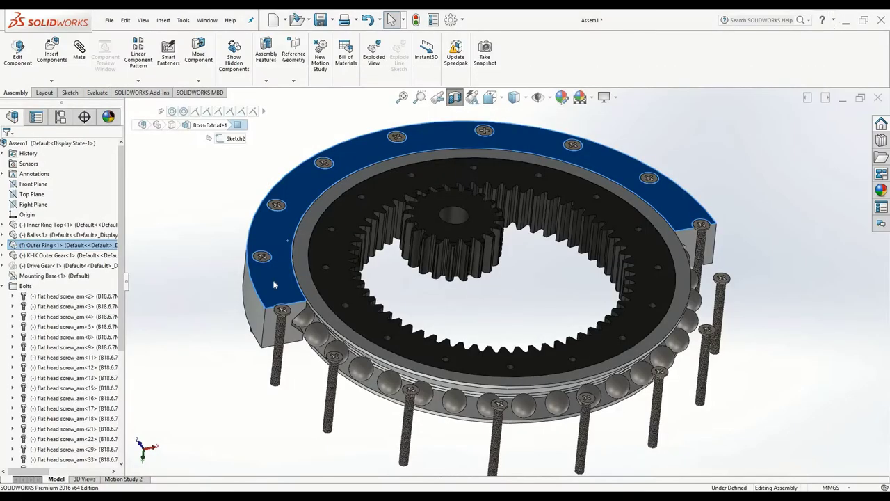
pyautogui.click(255, 407)
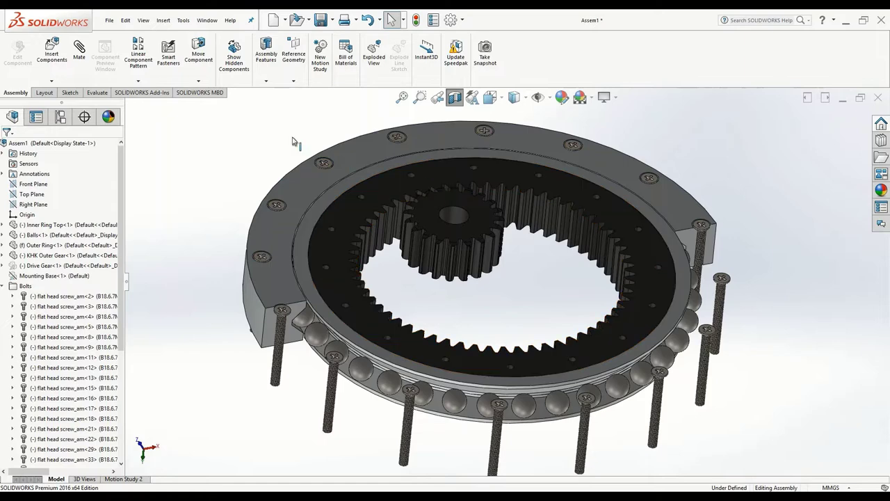
# Try to open KHK_US-SI1_5-60.stp from the SW Tutorial Slew Bearing folder, and put the folder window away
pyautogui.hotkey('alt', 'Tab')
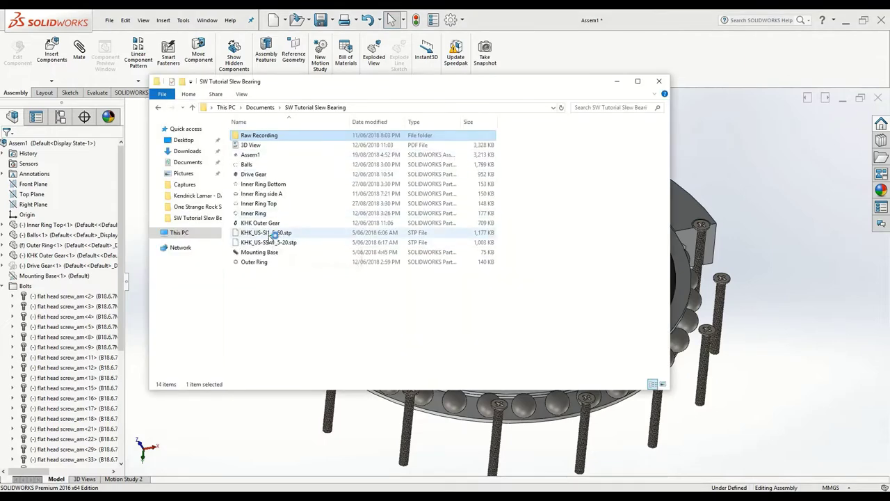
pyautogui.doubleClick(272, 233)
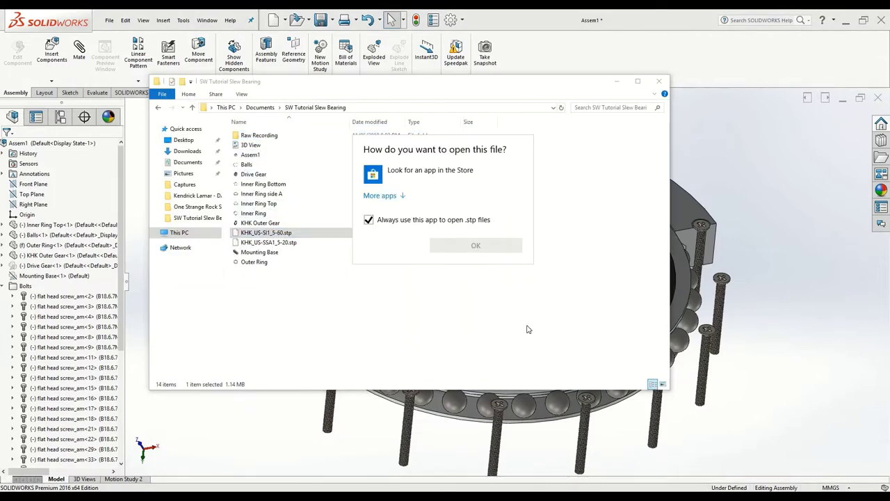
pyautogui.click(657, 82)
pyautogui.click(617, 82)
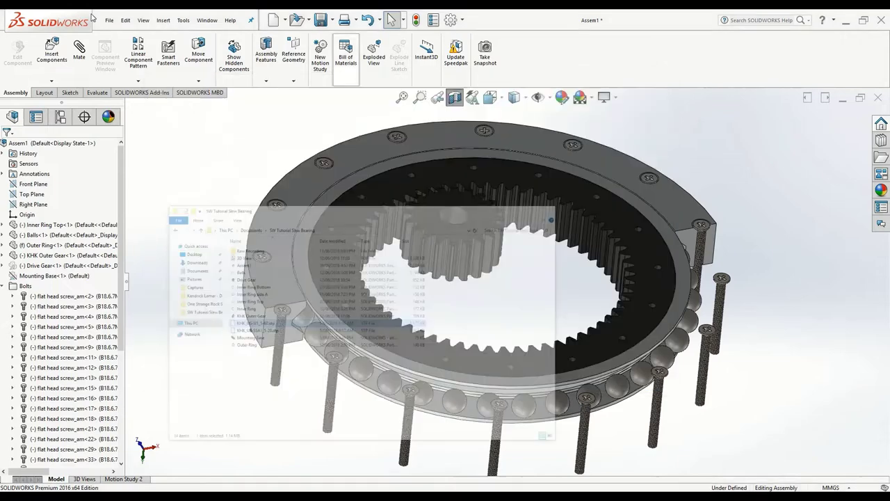
# Open the KHK Outer Gear part and roll its feature history back to just after Cut-Extrude7
pyautogui.click(111, 20)
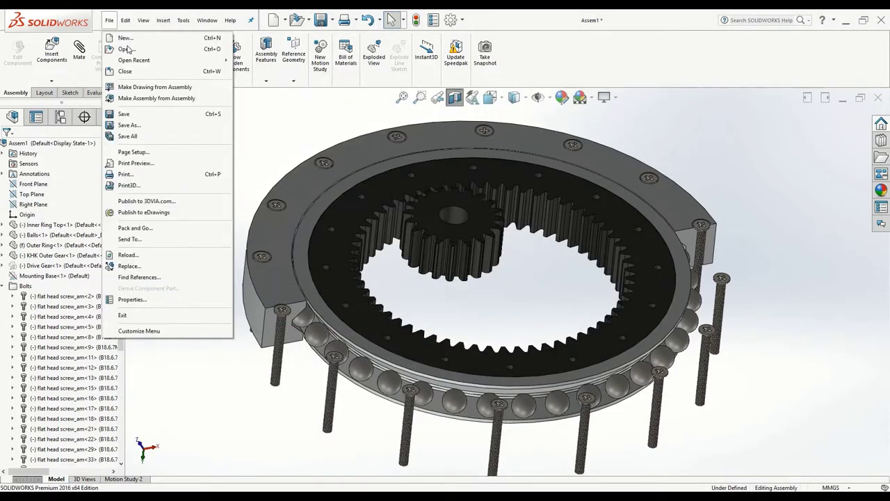
pyautogui.click(432, 183)
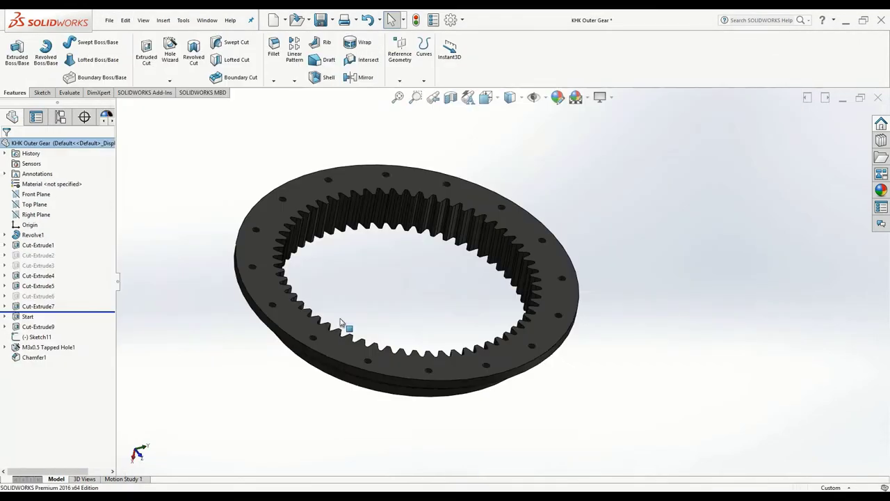
pyautogui.moveTo(341, 324); pyautogui.dragTo(467, 264, button='middle')
pyautogui.moveTo(406, 300); pyautogui.dragTo(304, 286, button='middle')
pyautogui.moveTo(366, 268); pyautogui.dragTo(420, 306, button='middle')
pyautogui.moveTo(382, 330); pyautogui.dragTo(465, 329, button='middle')
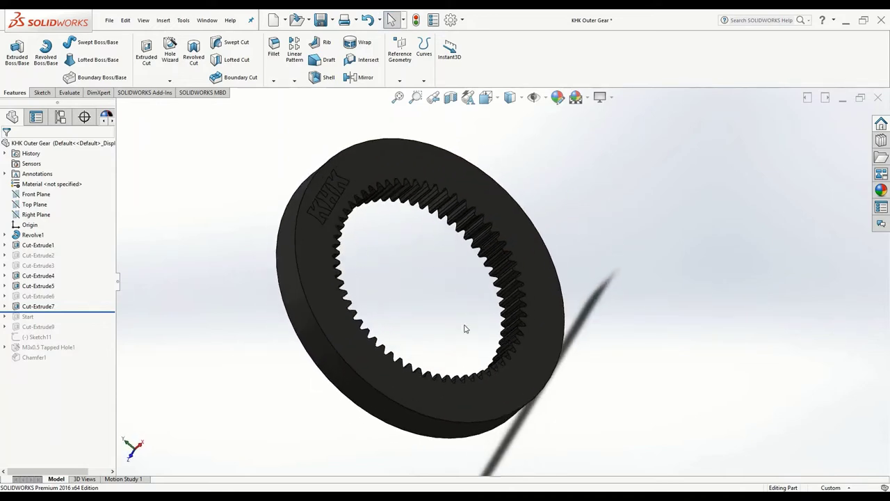
# Examine the rolled-back gear's KHK-engraved face, plain outer rim and internal teeth
pyautogui.scroll(2, 395, 207)
pyautogui.scroll(-3, 410, 268)
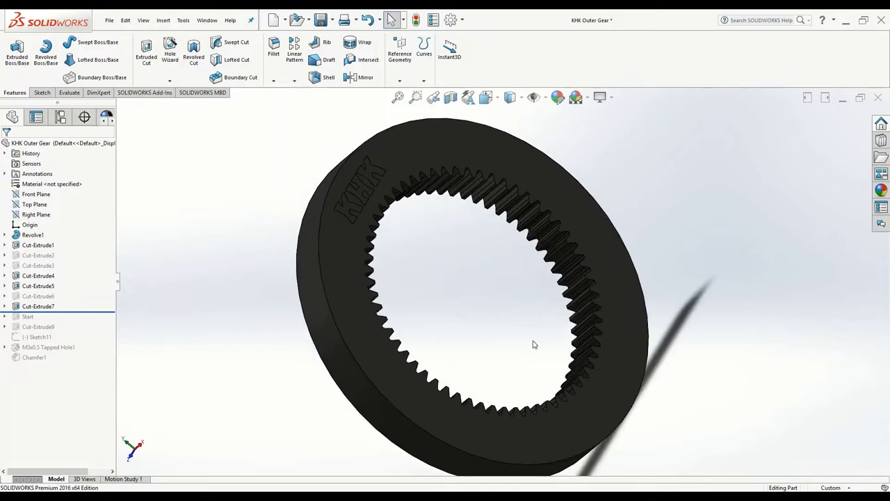
pyautogui.scroll(3, 535, 345)
pyautogui.moveTo(513, 324); pyautogui.dragTo(575, 318, button='middle')
pyautogui.scroll(4, 547, 316)
pyautogui.scroll(-3, 517, 299)
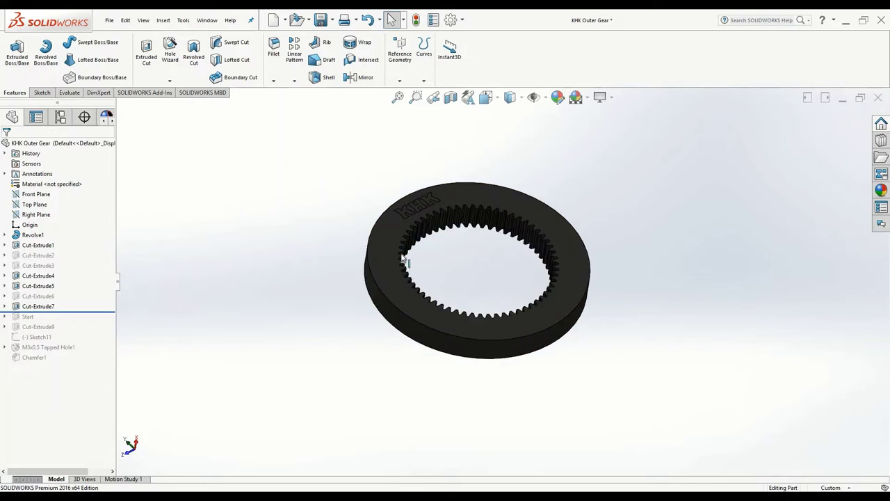
pyautogui.scroll(-1, 402, 257)
# Return to the Assem1 assembly, dismiss the rebuild error report and hide the KHK Outer Gear to expose the inner ring's bolts
pyautogui.click(175, 462)
pyautogui.click(174, 461)
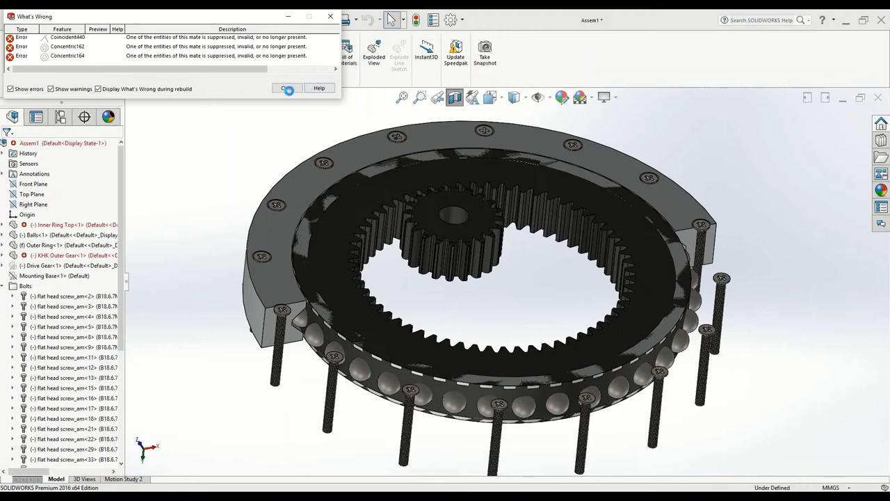
pyautogui.click(288, 86)
pyautogui.click(288, 83)
pyautogui.click(336, 261)
pyautogui.rightClick(336, 261)
pyautogui.click(387, 68)
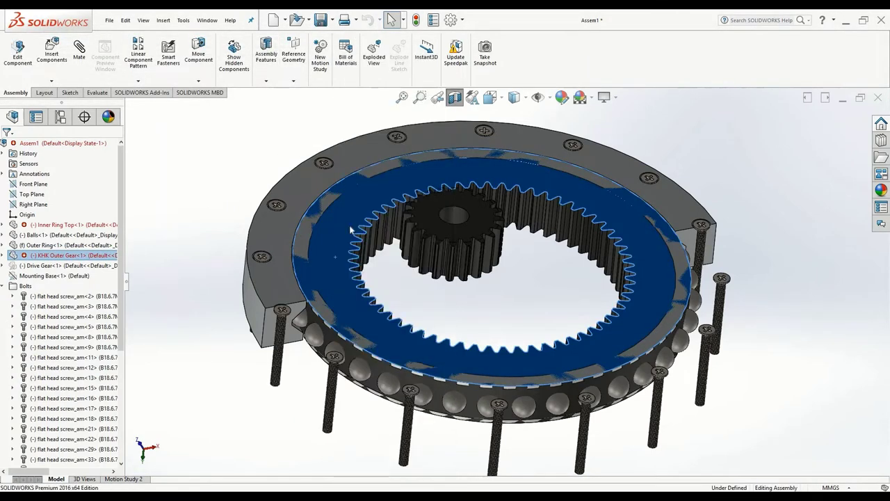
pyautogui.moveTo(393, 291); pyautogui.dragTo(485, 310, button='middle')
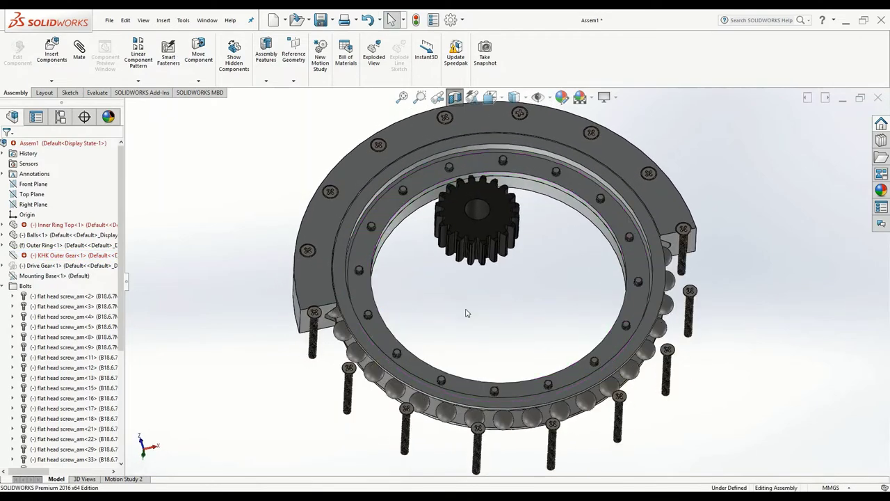
pyautogui.scroll(2, 505, 324)
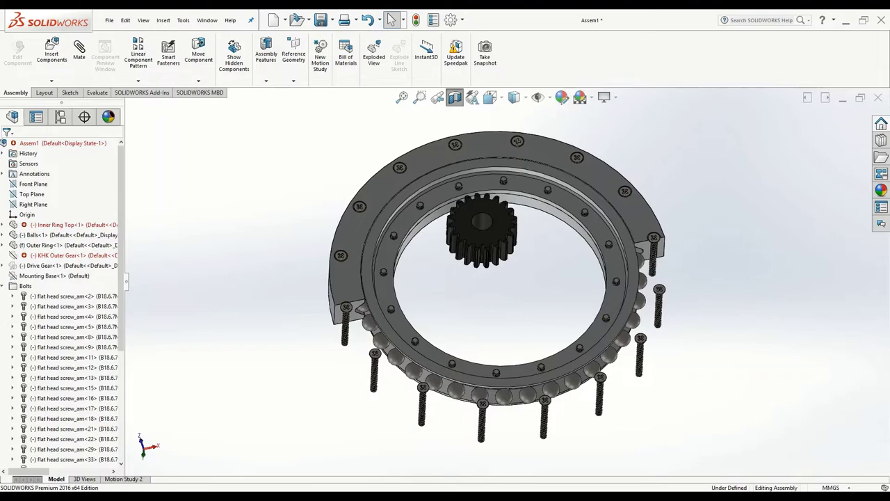
# Go back to the KHK Outer Gear part and roll its feature history forward to the end, after Chamfer1
pyautogui.click(294, 456)
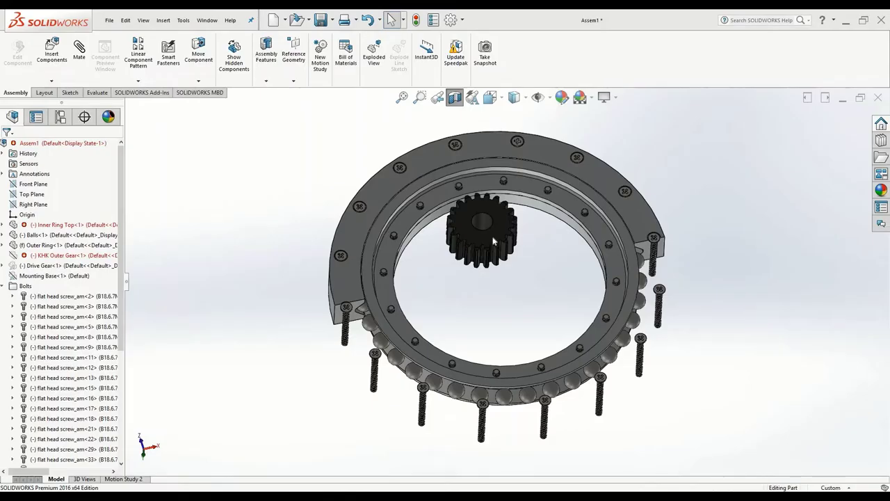
pyautogui.moveTo(100, 317); pyautogui.dragTo(100, 363)
pyautogui.press('f')
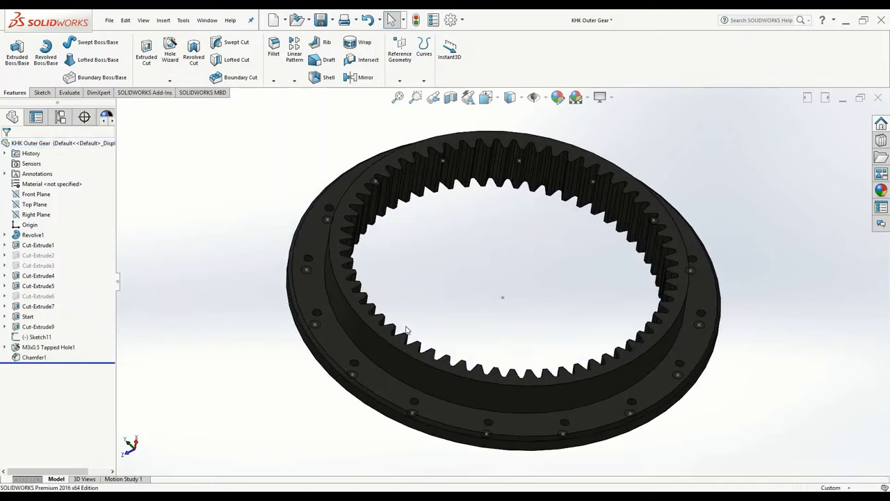
pyautogui.moveTo(427, 315); pyautogui.dragTo(135, 369, button='middle')
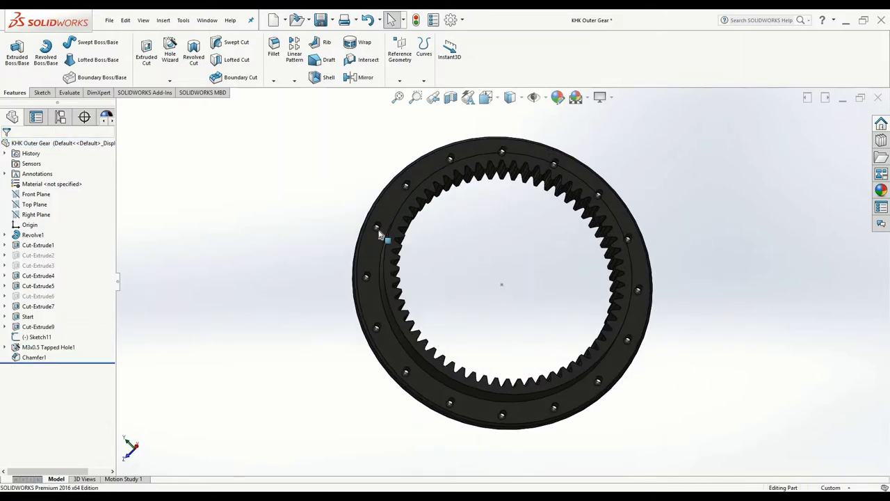
# Inspect the gear's flange and highlight one of its M3x0.5 tapped holes
pyautogui.moveTo(398, 339); pyautogui.dragTo(445, 254, button='middle')
pyautogui.scroll(-2, 398, 278)
pyautogui.scroll(-3, 395, 278)
pyautogui.click(413, 268)
pyautogui.scroll(6, 628, 221)
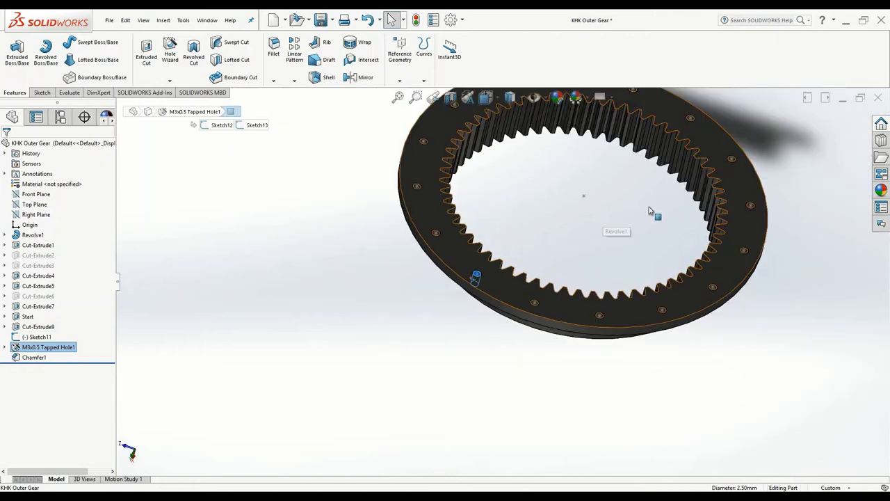
# Return to the Assem1 assembly, show the KHK Outer Gear component again and clear the selection
pyautogui.click(301, 495)
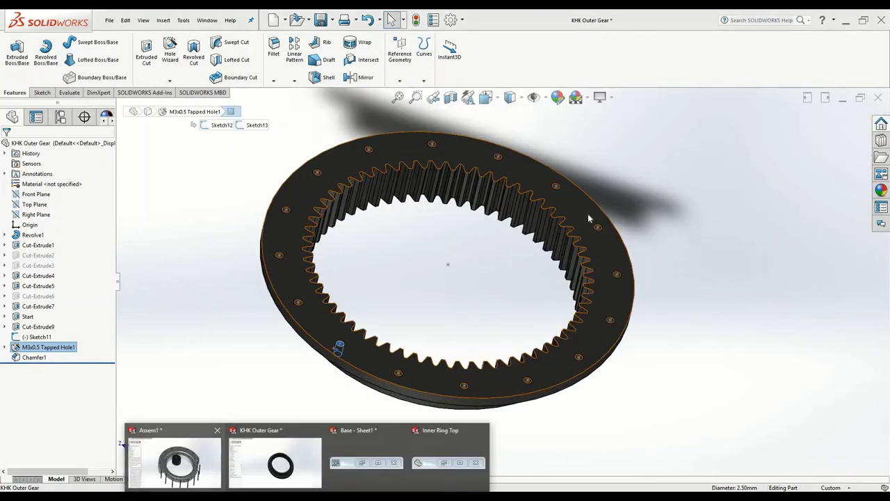
pyautogui.click(182, 459)
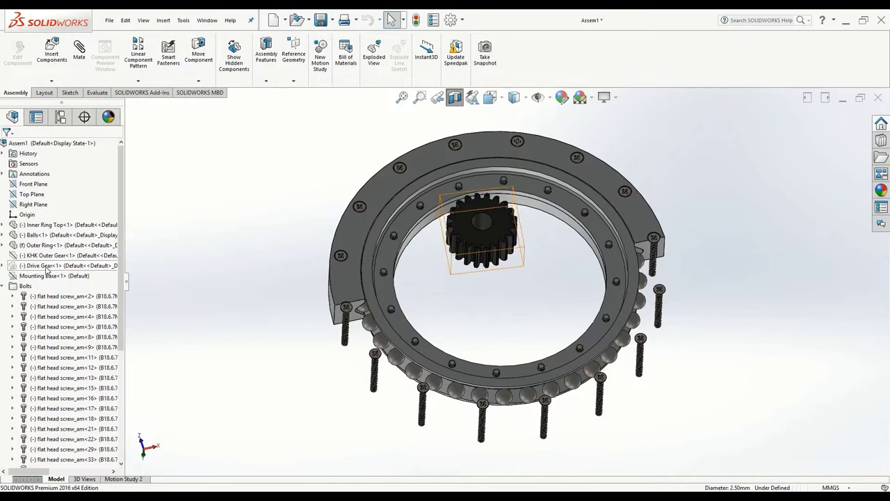
pyautogui.click(43, 255)
pyautogui.rightClick(43, 256)
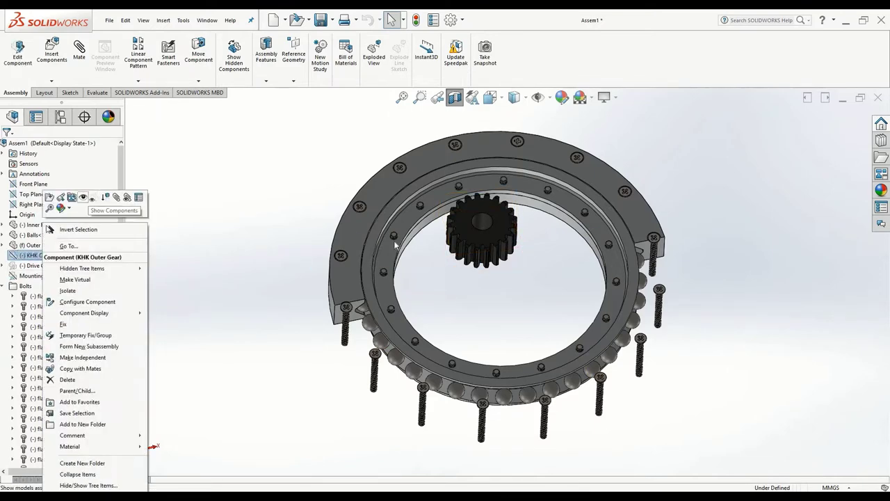
pyautogui.click(423, 252)
pyautogui.scroll(-1, 469, 266)
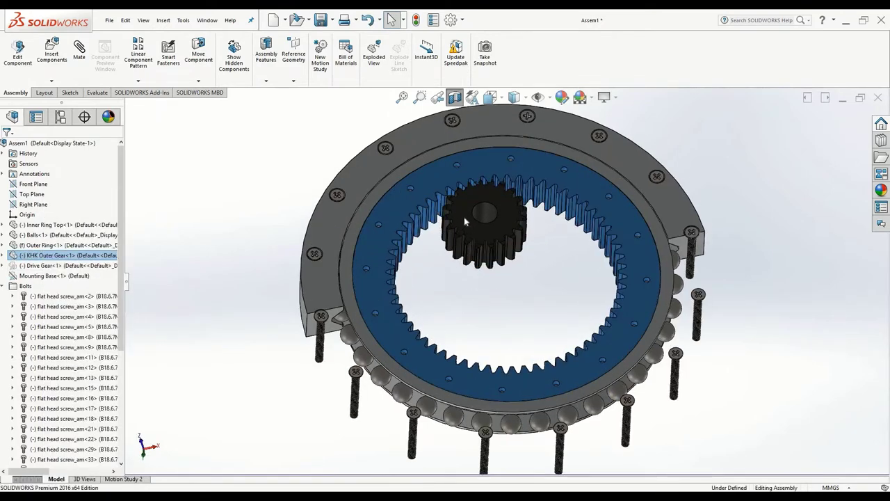
pyautogui.press('Escape')
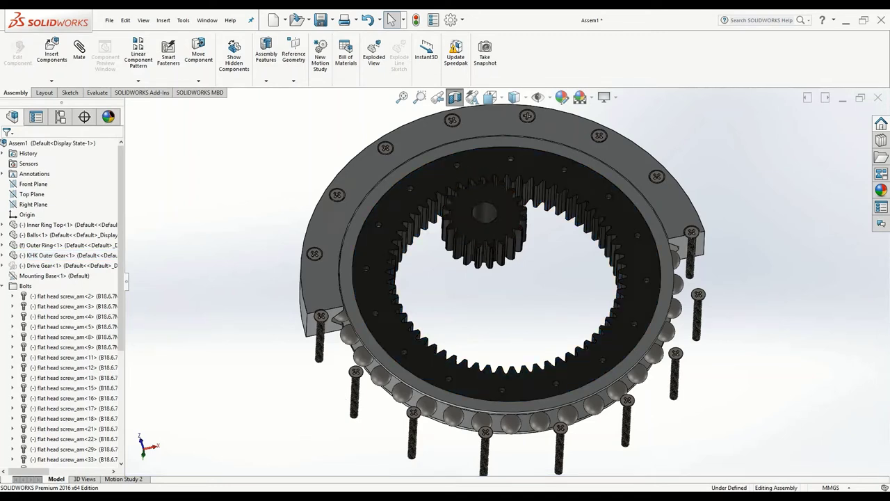
# Switch to KHK's SI1.5-80 product page in the browser and review its selection filters and specification table
pyautogui.click(240, 492)
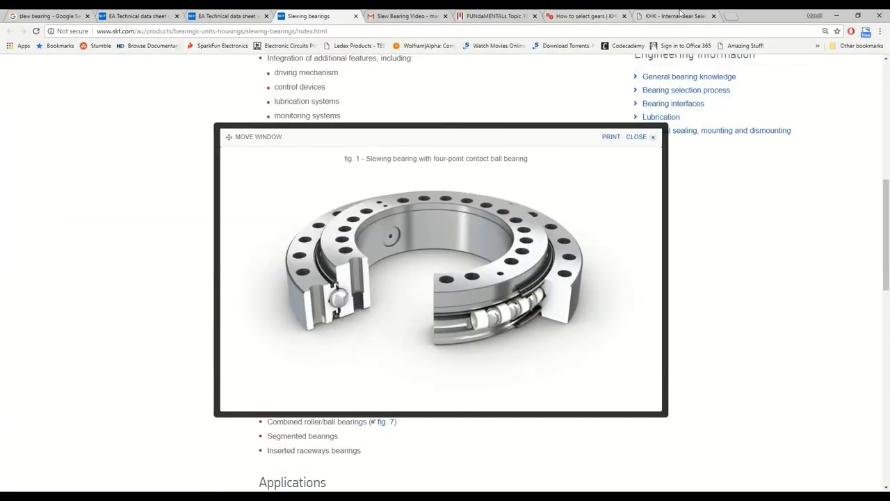
pyautogui.click(681, 14)
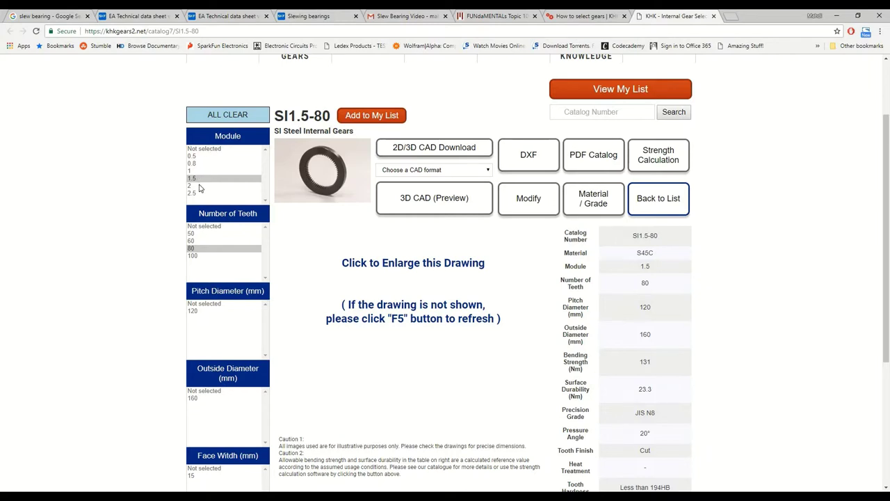
pyautogui.scroll(-2, 215, 285)
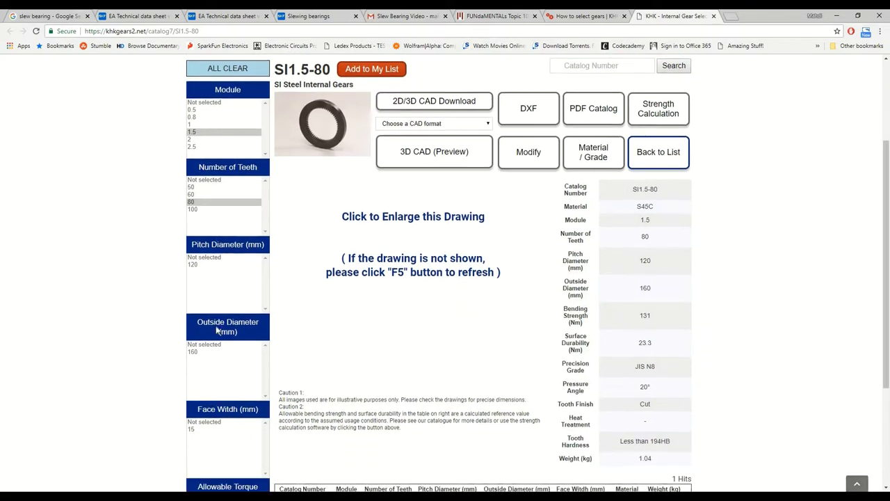
pyautogui.scroll(-1, 198, 317)
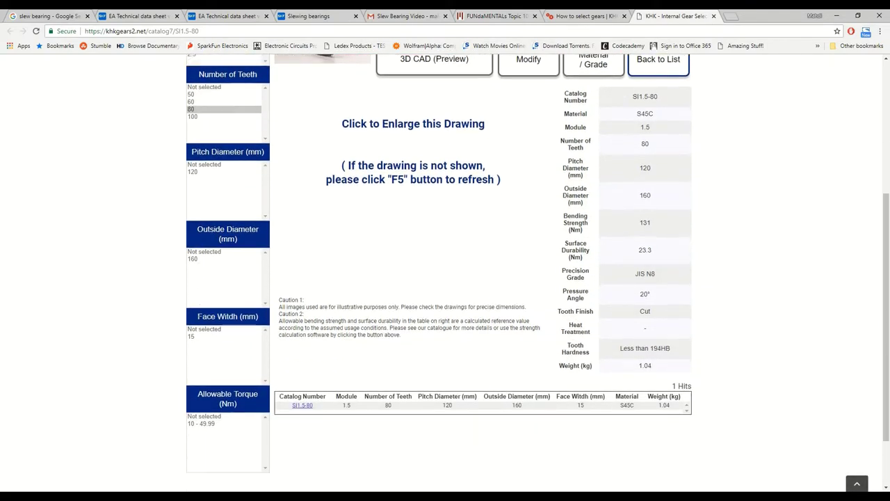
pyautogui.scroll(3, 188, 318)
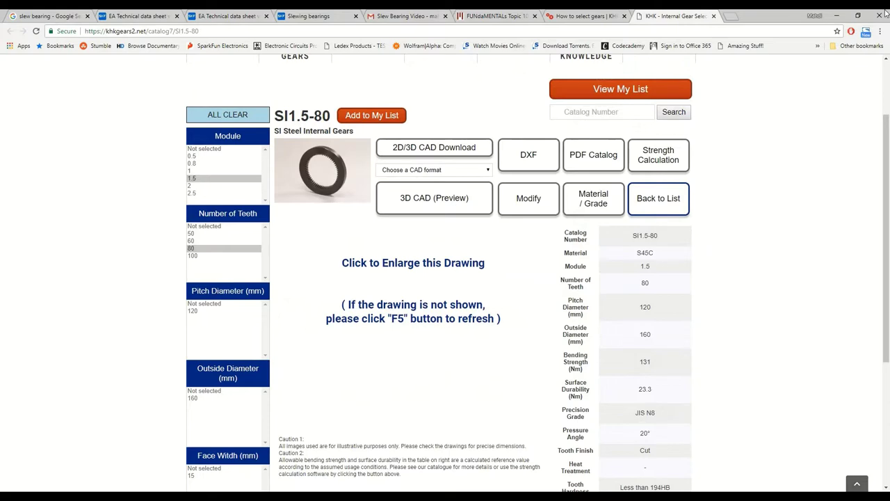
# Switch back to the SOLIDWORKS assembly and briefly highlight the KHK Outer Gear's upper face
pyautogui.click(838, 15)
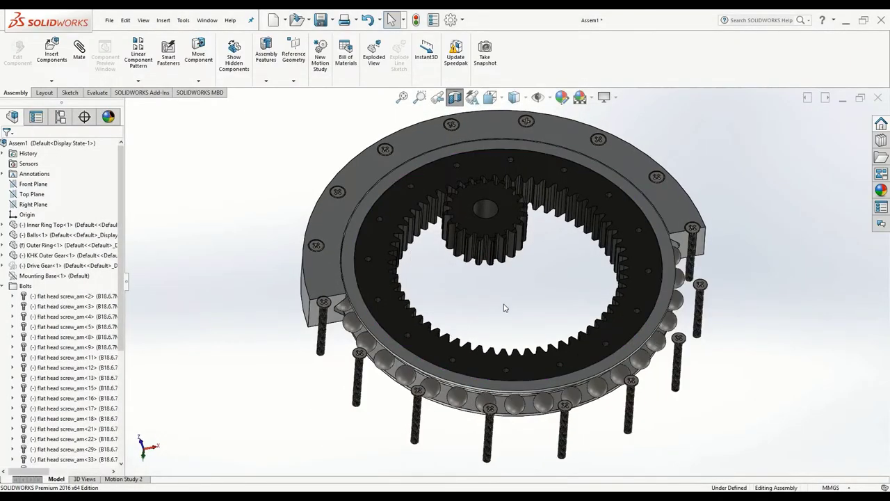
pyautogui.scroll(-2, 376, 282)
pyautogui.click(330, 274)
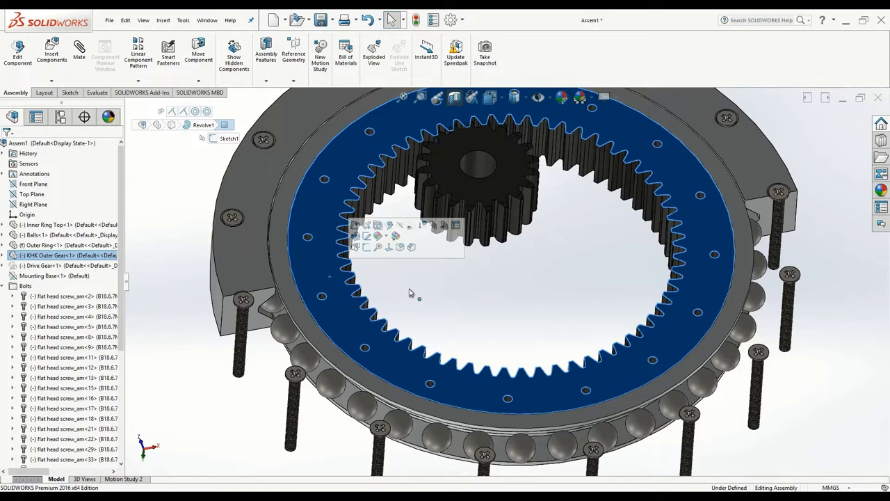
pyautogui.click(435, 293)
pyautogui.moveTo(438, 274); pyautogui.dragTo(439, 277, button='middle')
pyautogui.scroll(5, 533, 292)
pyautogui.scroll(-3, 533, 297)
pyautogui.scroll(-2, 473, 301)
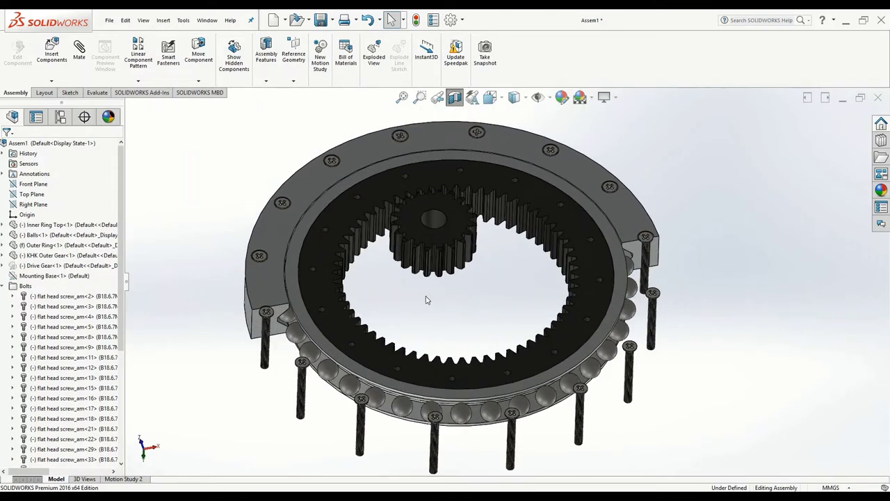
pyautogui.scroll(-2, 389, 299)
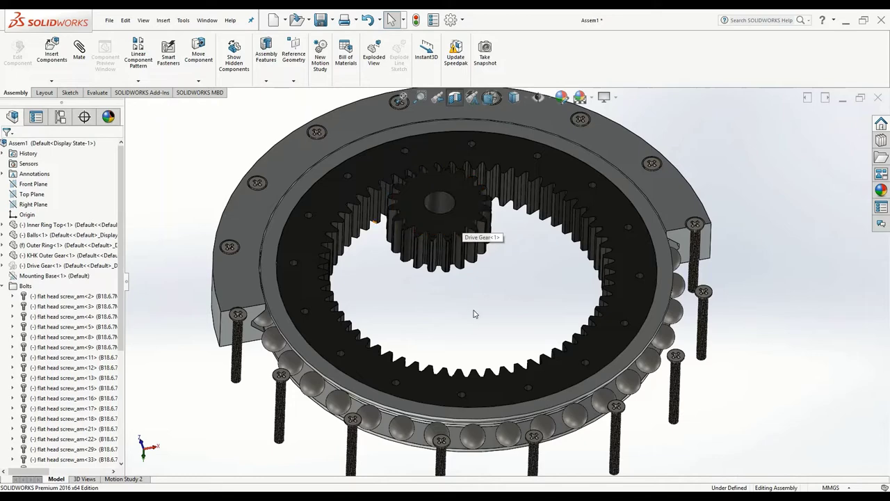
pyautogui.moveTo(474, 311)
pyautogui.mouseDown(button='middle')
pyautogui.moveTo(471, 282)
pyautogui.moveTo(471, 320)
pyautogui.mouseUp(button='middle')
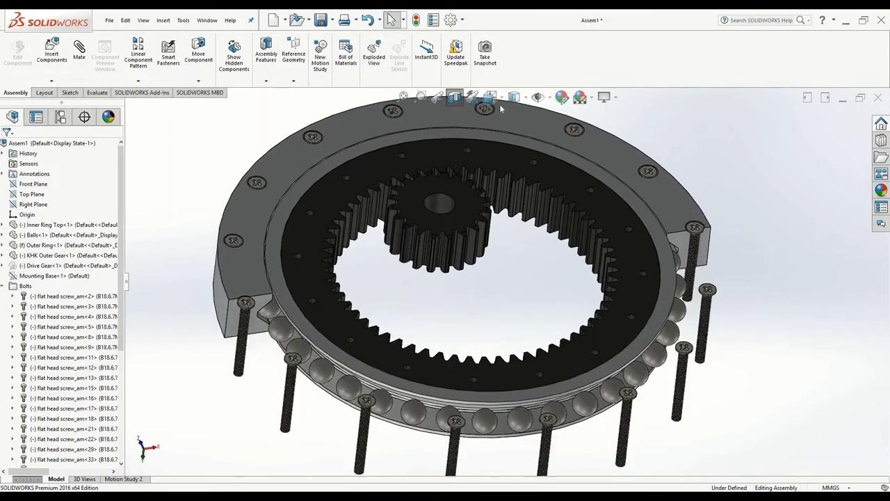
# Replace the current section with a planar Front Plane section view of the assembly at a 111 mm offset
pyautogui.scroll(2, 500, 105)
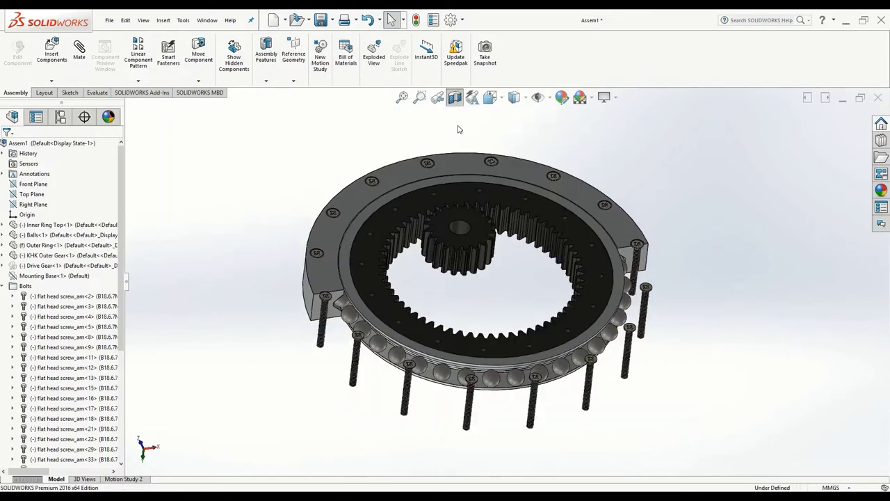
pyautogui.click(456, 100)
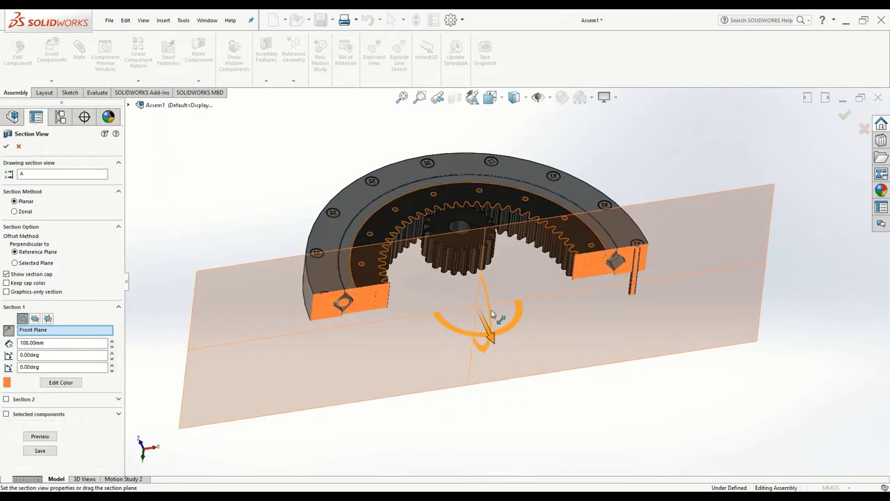
pyautogui.scroll(-1, 491, 301)
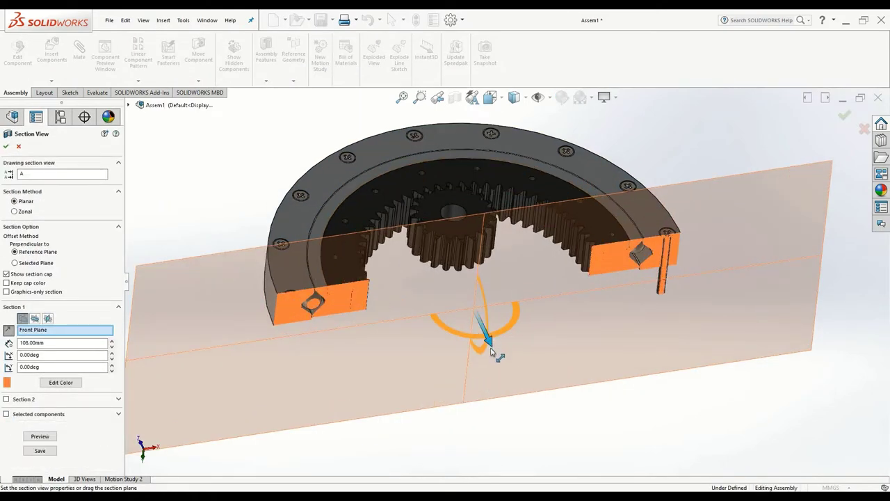
pyautogui.moveTo(491, 352); pyautogui.dragTo(480, 344)
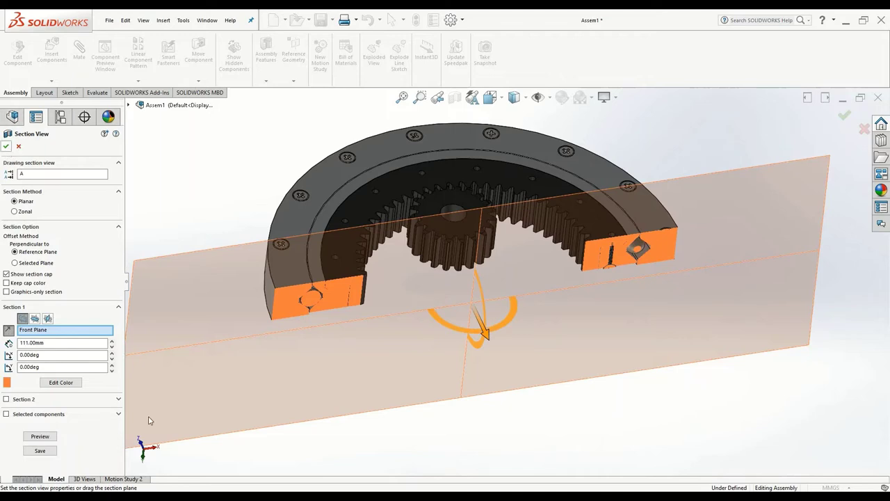
pyautogui.press('Return')
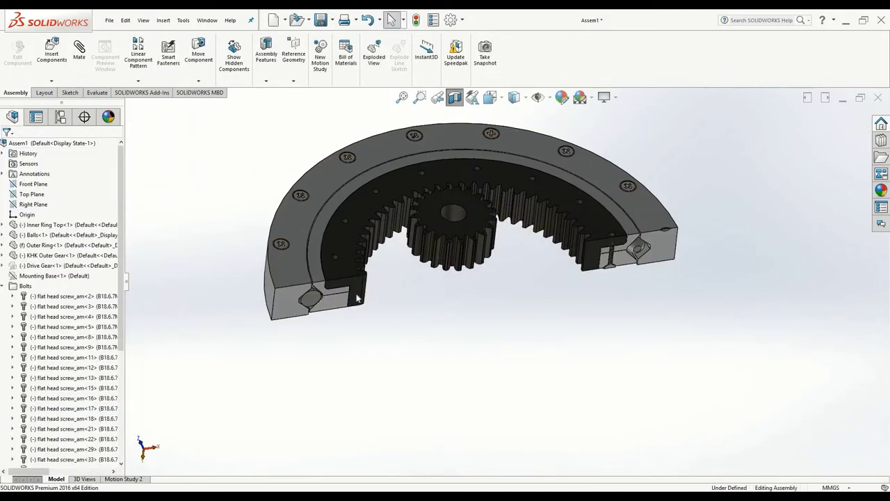
# Orient the sectioned assembly to the Back view and examine the ball's cross-section in its race between the rings
pyautogui.hotkey('ctrl', '5')
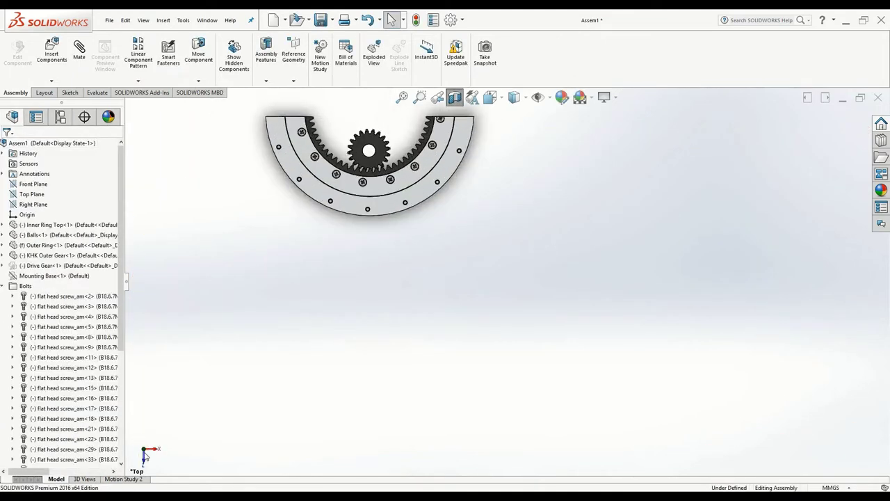
pyautogui.click(144, 452)
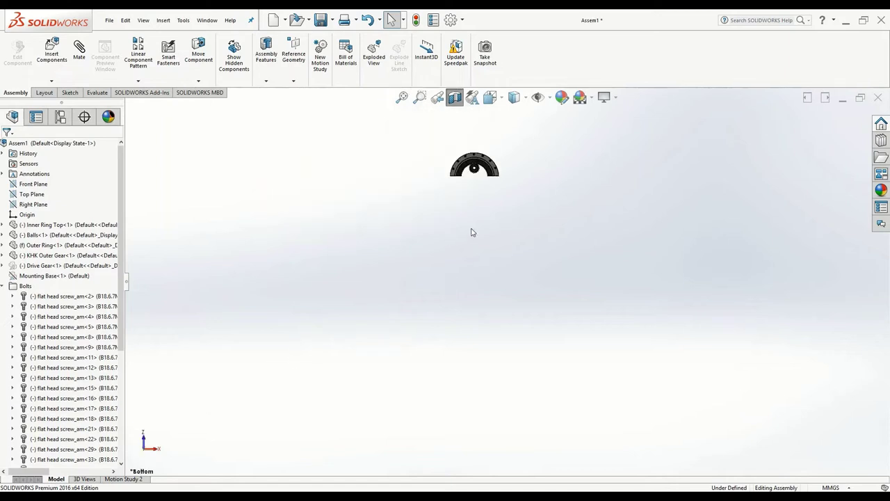
pyautogui.hotkey('ctrl', '1')
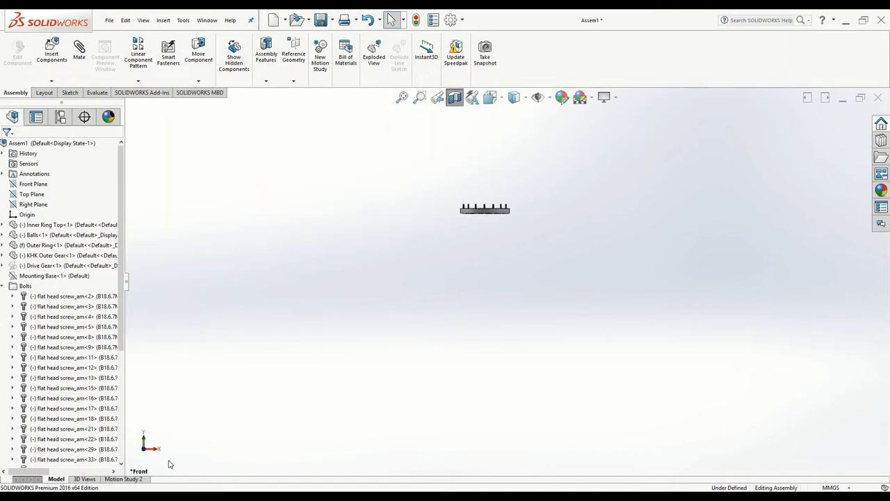
pyautogui.hotkey('ctrl', '2')
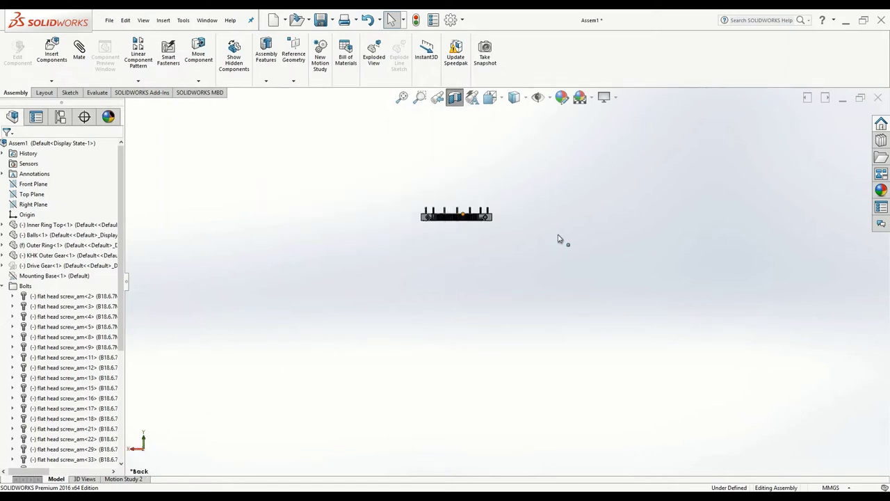
pyautogui.scroll(-10, 550, 239)
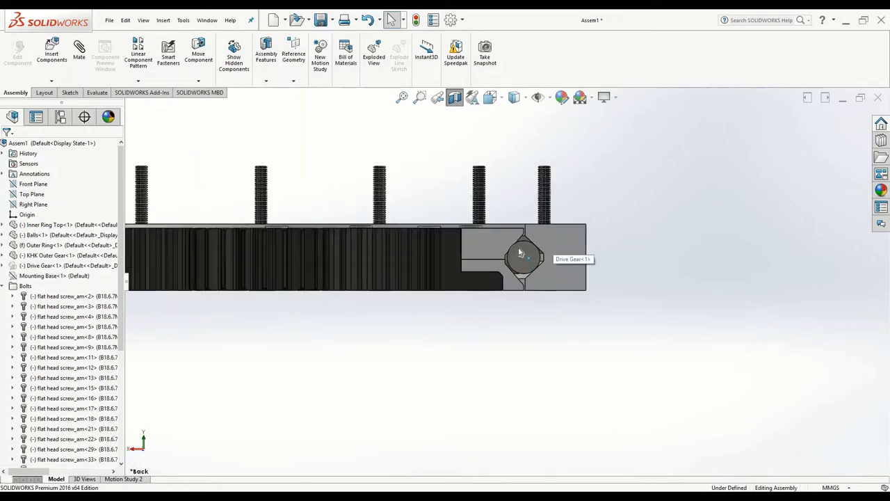
pyautogui.scroll(-6, 521, 253)
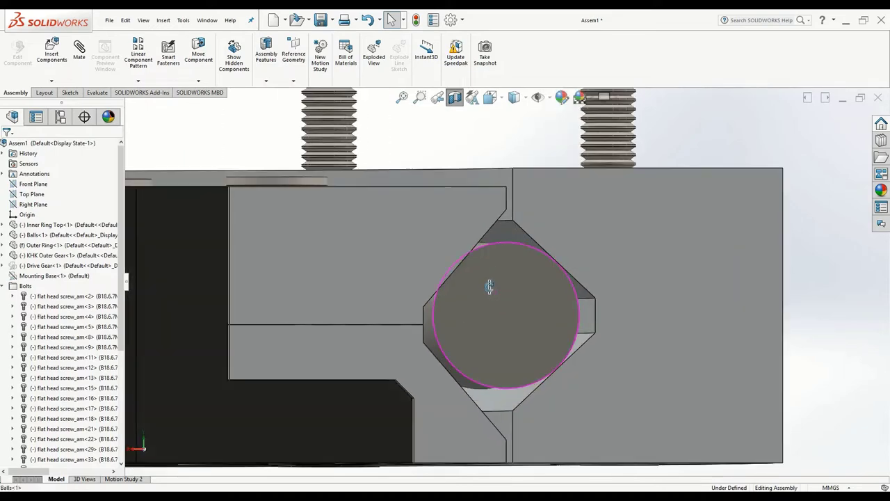
pyautogui.moveTo(489, 287); pyautogui.dragTo(507, 266, button='middle')
pyautogui.scroll(5, 505, 279)
pyautogui.scroll(-2, 502, 240)
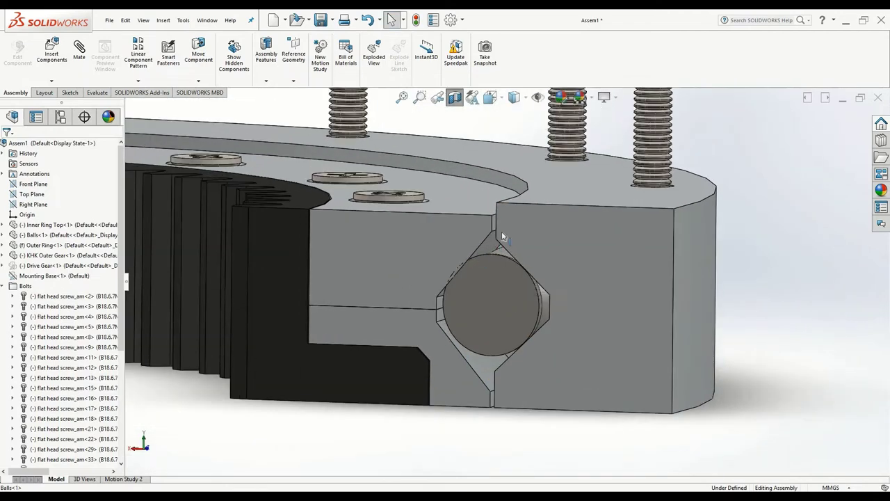
# Highlight the cut faces of the Outer Ring and the Inner Ring Bottom around the ball race
pyautogui.scroll(-2, 503, 235)
pyautogui.click(588, 239)
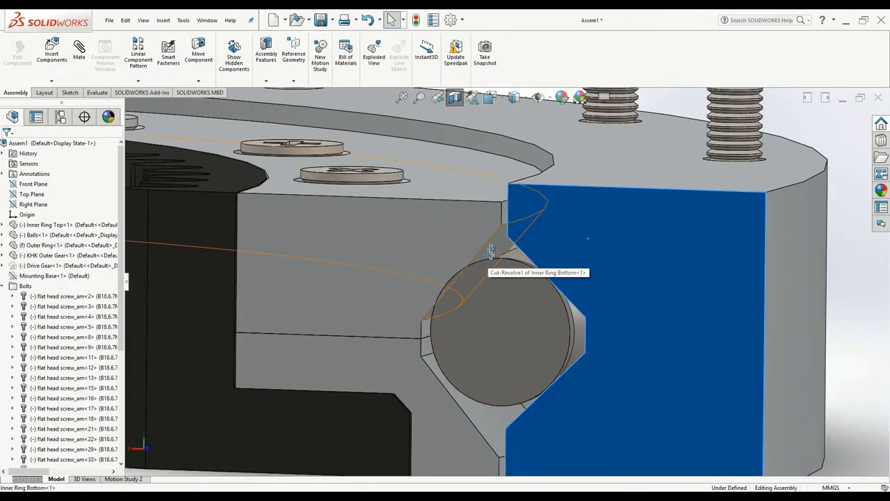
pyautogui.moveTo(491, 251); pyautogui.dragTo(511, 314, button='middle')
pyautogui.scroll(2, 519, 312)
pyautogui.scroll(-2, 523, 311)
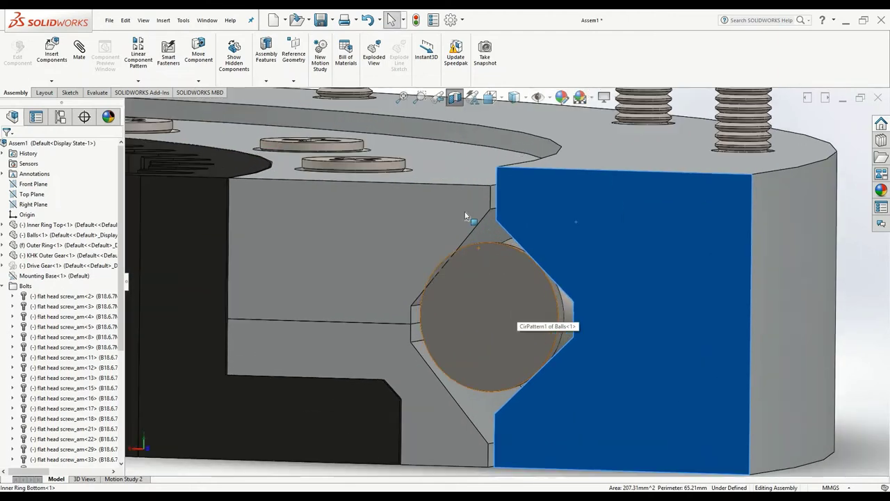
pyautogui.click(467, 207)
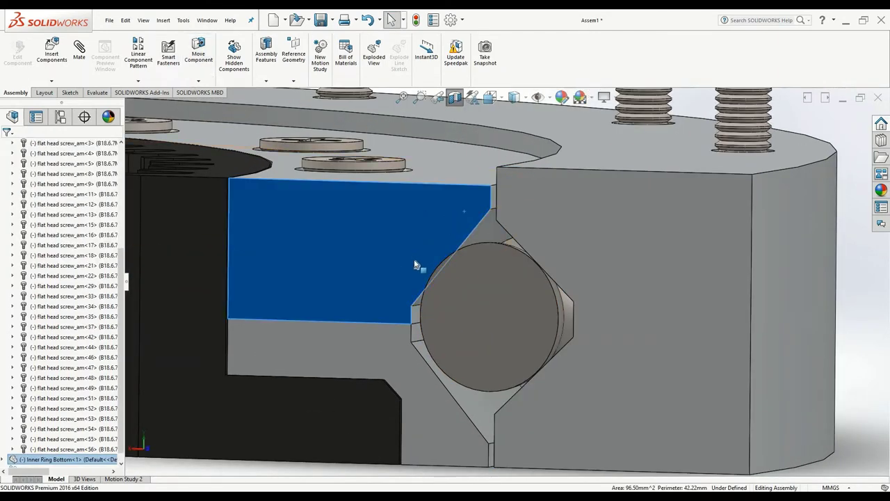
pyautogui.scroll(2, 488, 279)
pyautogui.scroll(-2, 520, 346)
# Inspect the contact between the ball and the Outer Ring's angled race surface, highlighting the ring's cut face
pyautogui.scroll(-5, 547, 355)
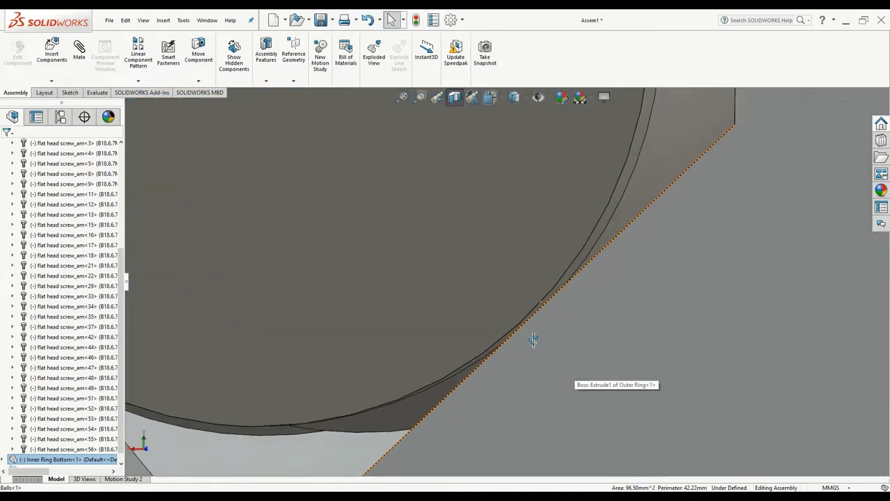
pyautogui.moveTo(534, 339); pyautogui.dragTo(549, 308, button='middle')
pyautogui.click(583, 311)
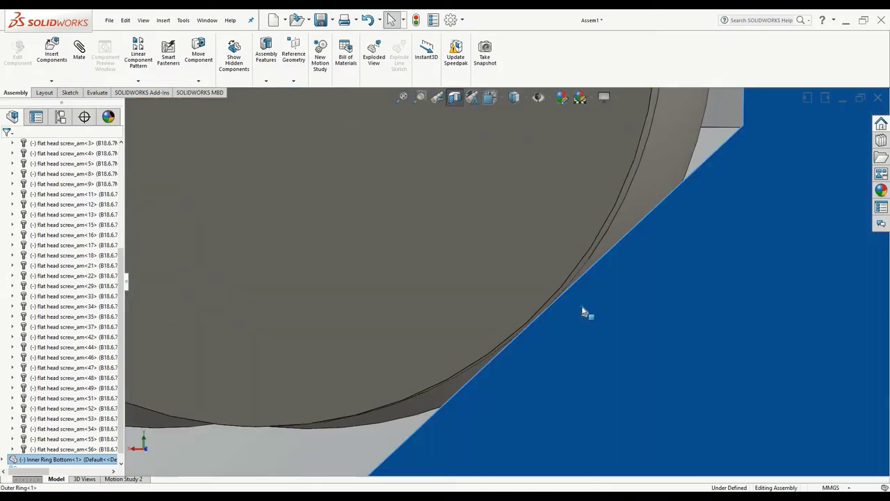
pyautogui.scroll(3, 503, 338)
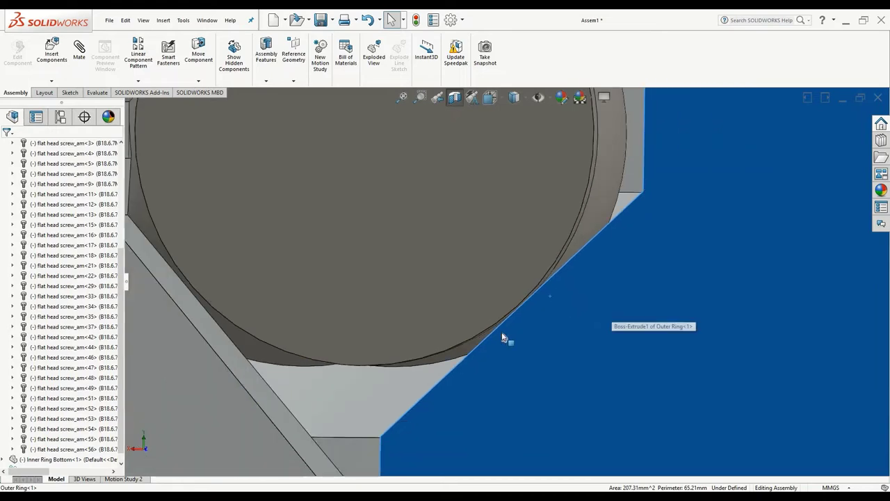
pyautogui.scroll(4, 471, 407)
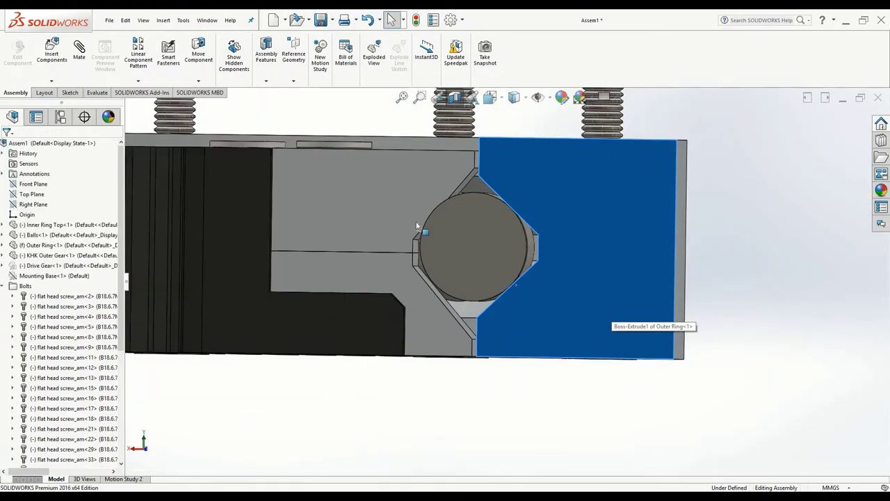
# Clear the selection, review the sectioned ball race at an angle, and turn off the section view
pyautogui.scroll(3, 416, 226)
pyautogui.click(392, 146)
pyautogui.moveTo(407, 185); pyautogui.dragTo(548, 274, button='middle')
pyautogui.scroll(-2, 548, 274)
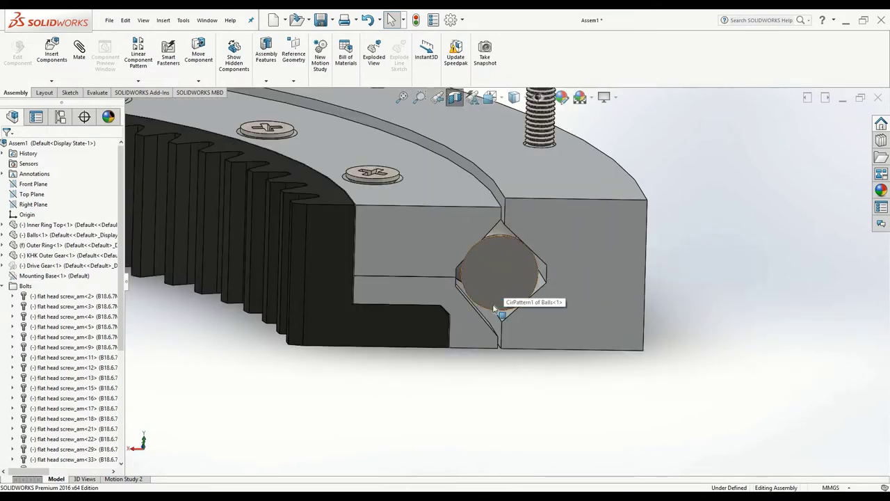
pyautogui.scroll(3, 494, 308)
pyautogui.scroll(2, 436, 321)
pyautogui.moveTo(361, 149); pyautogui.dragTo(442, 222, button='middle')
pyautogui.scroll(4, 450, 97)
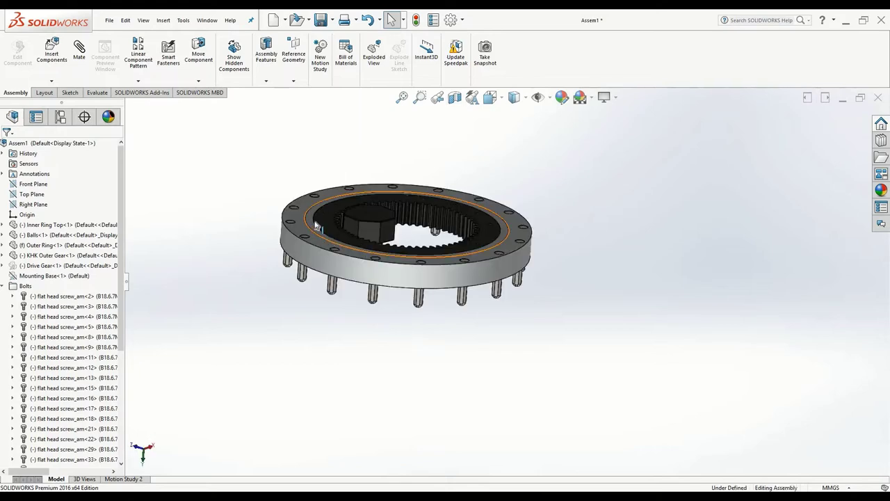
# Examine the narrow gap between the Inner Ring Top and the Outer Ring, briefly highlighting the inner ring's upper face
pyautogui.scroll(-10, 317, 226)
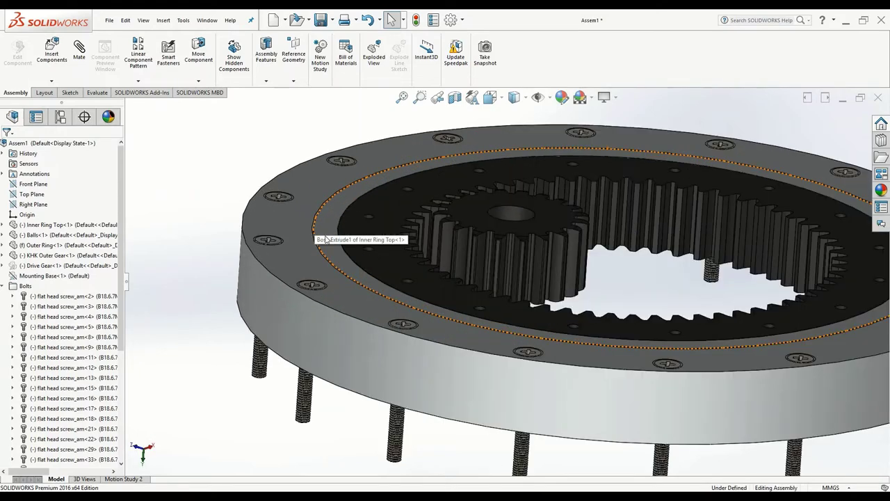
pyautogui.scroll(-8, 334, 313)
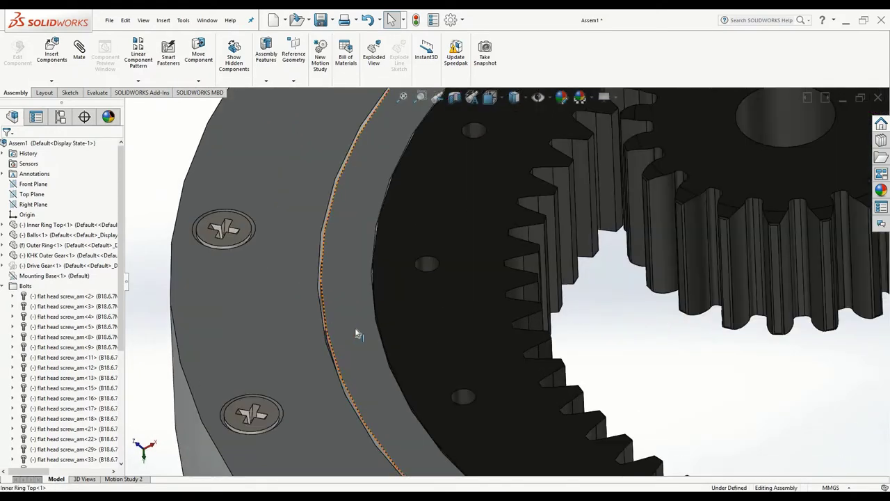
pyautogui.scroll(-4, 417, 334)
pyautogui.click(414, 298)
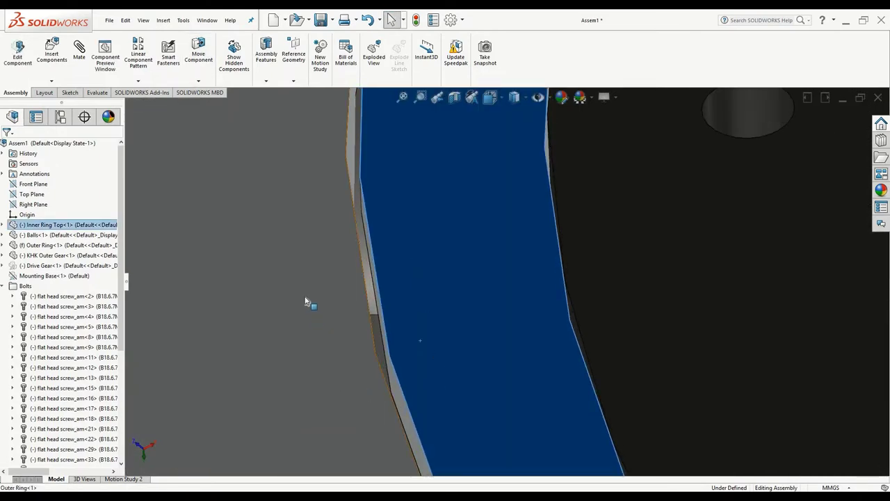
pyautogui.moveTo(308, 302); pyautogui.dragTo(447, 325)
pyautogui.moveTo(413, 257); pyautogui.dragTo(348, 304)
pyautogui.scroll(1, 405, 335)
pyautogui.moveTo(404, 342); pyautogui.dragTo(404, 352, button='middle')
pyautogui.scroll(3, 245, 256)
pyautogui.press('Escape')
# Measure the gap between the adjacent circular edges of the Inner Ring Top and the Outer Ring, then close the measurement
pyautogui.click(98, 93)
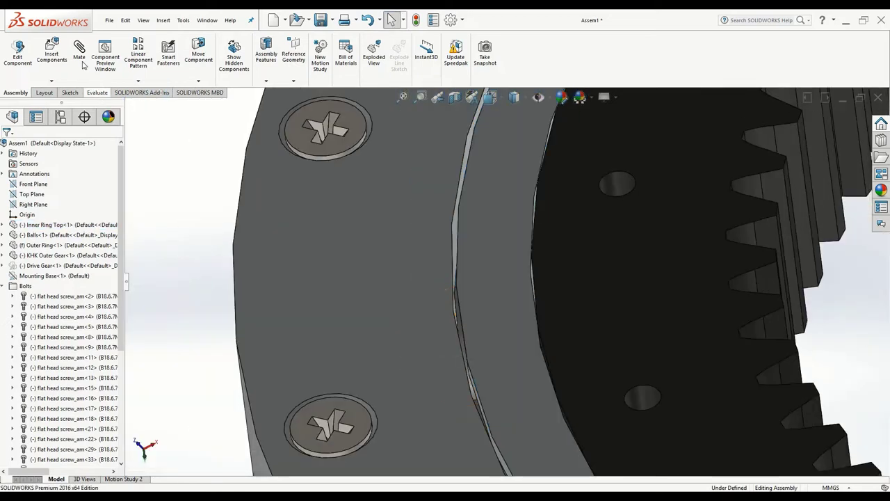
pyautogui.click(457, 319)
pyautogui.click(473, 200)
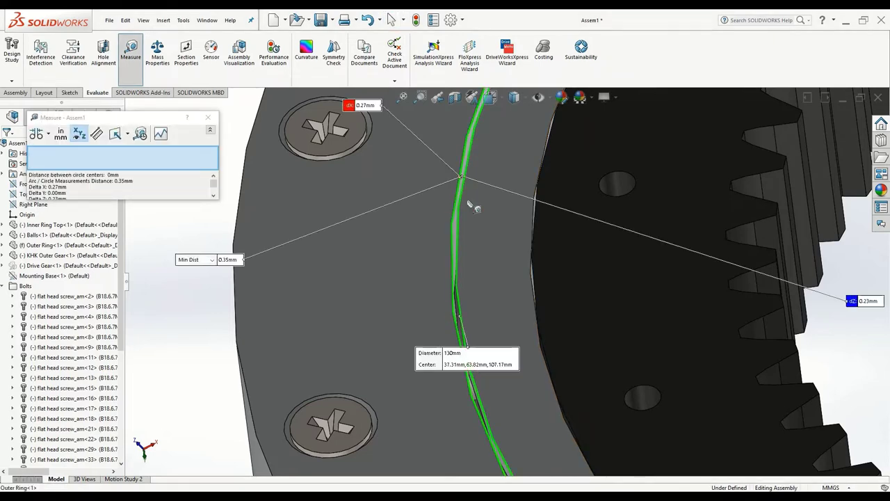
pyautogui.scroll(2, 508, 208)
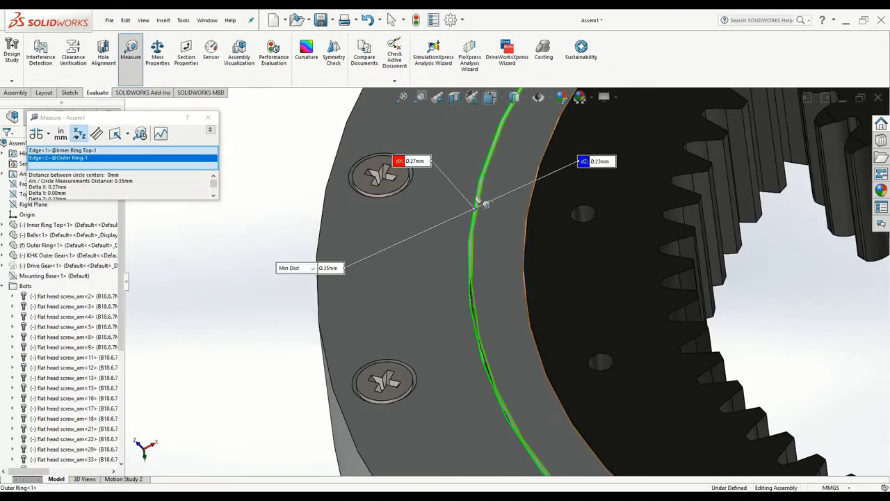
pyautogui.scroll(-8, 478, 202)
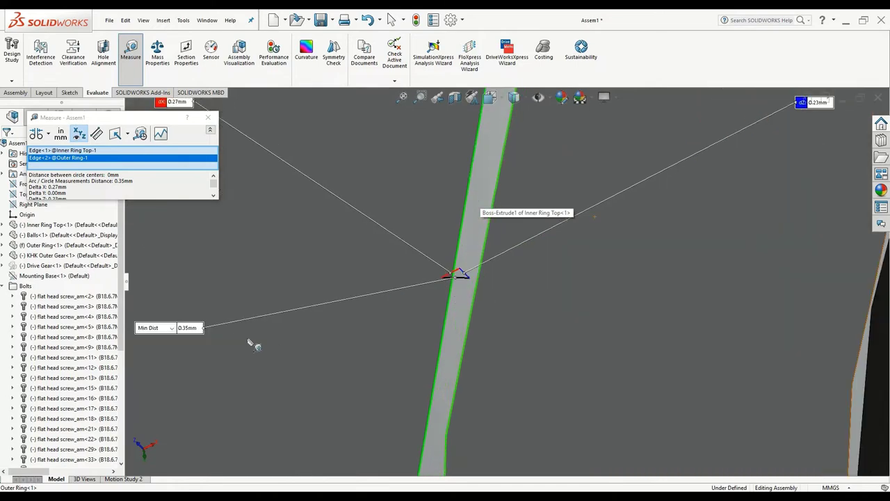
pyautogui.scroll(5, 500, 279)
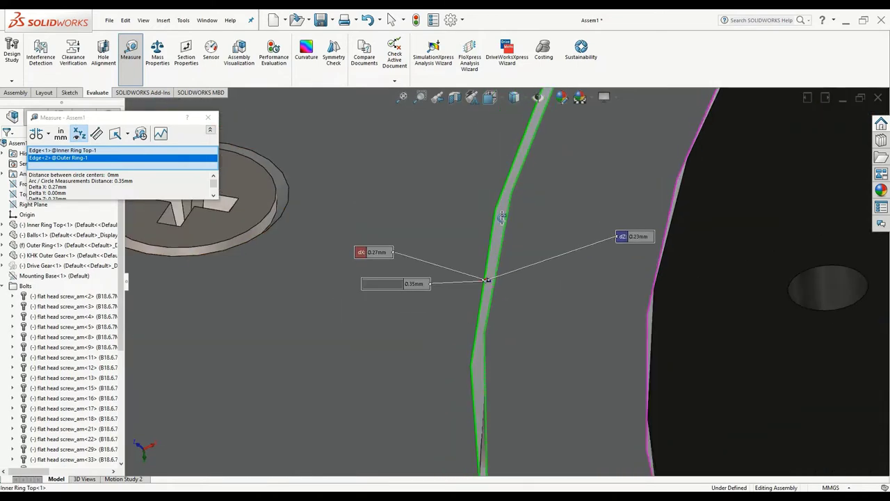
pyautogui.scroll(6, 502, 217)
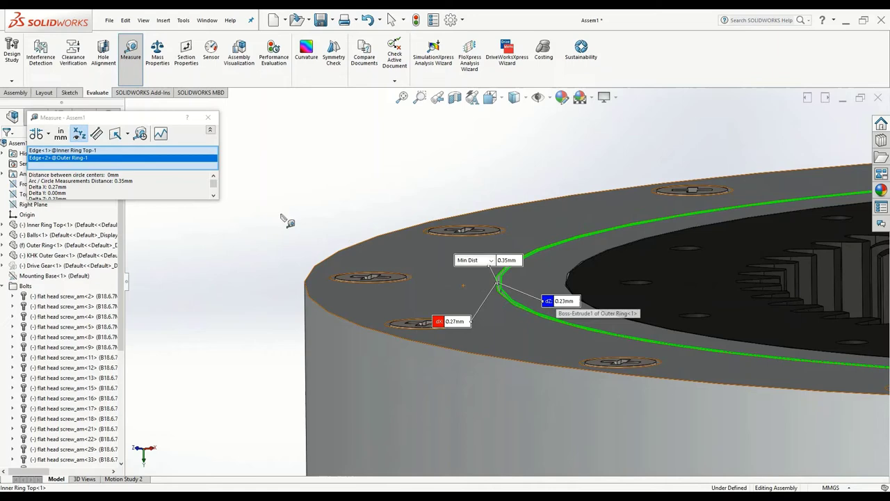
pyautogui.scroll(3, 285, 220)
pyautogui.click(208, 116)
# Highlight the Drive Gear's upper face and examine how it meshes with the KHK Outer Gear
pyautogui.scroll(2, 672, 322)
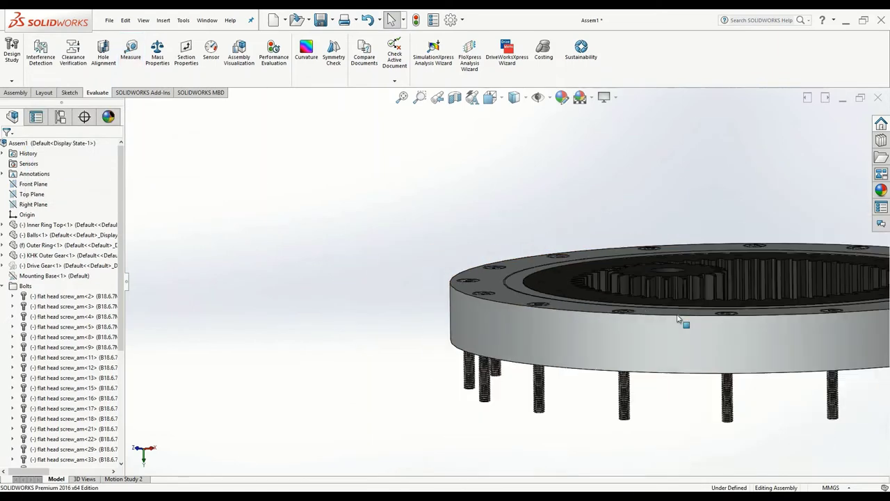
pyautogui.scroll(2, 679, 319)
pyautogui.moveTo(675, 332); pyautogui.dragTo(662, 289, button='middle')
pyautogui.scroll(4, 626, 295)
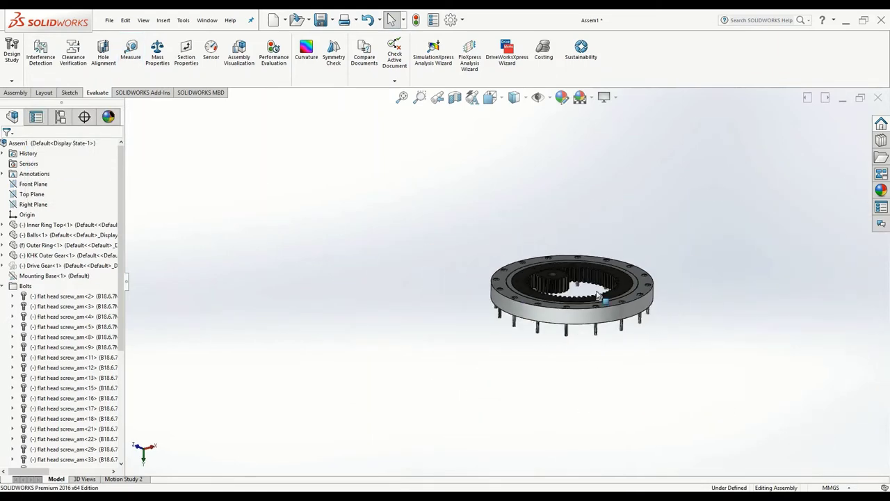
pyautogui.scroll(-4, 602, 296)
pyautogui.scroll(-2, 534, 288)
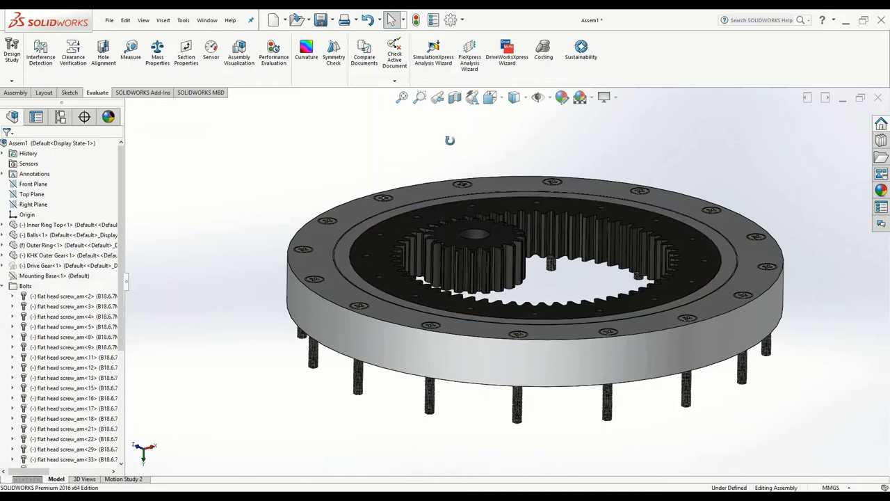
pyautogui.moveTo(450, 140); pyautogui.dragTo(505, 332, button='middle')
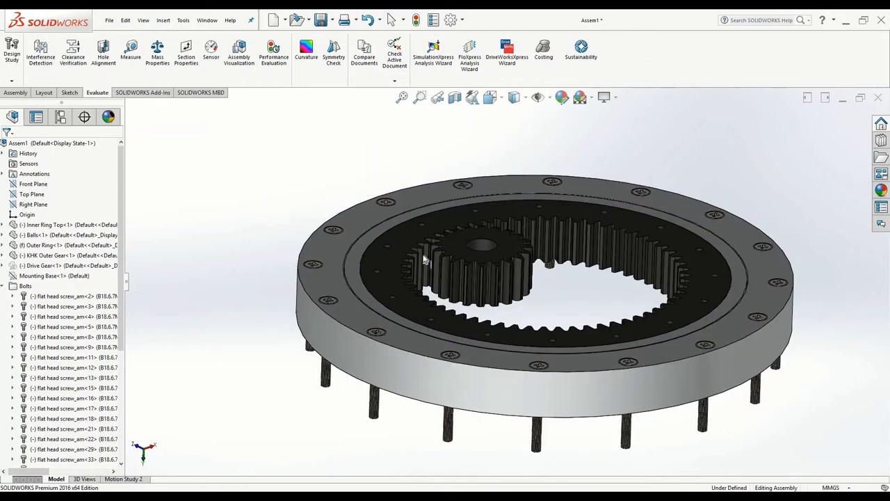
pyautogui.click(457, 251)
pyautogui.moveTo(457, 250); pyautogui.dragTo(418, 212, button='middle')
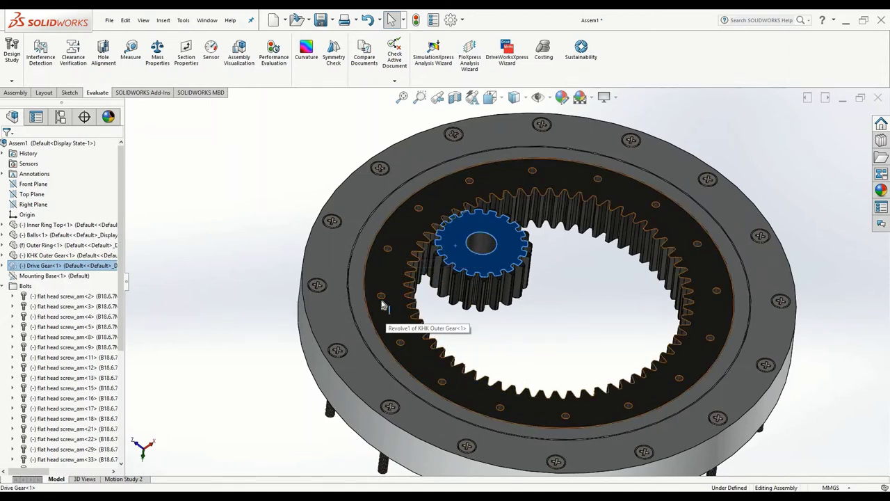
# Open the Outer Ring part from the assembly and examine its inner ball race groove and countersunk holes
pyautogui.rightClick(338, 320)
pyautogui.click(222, 147)
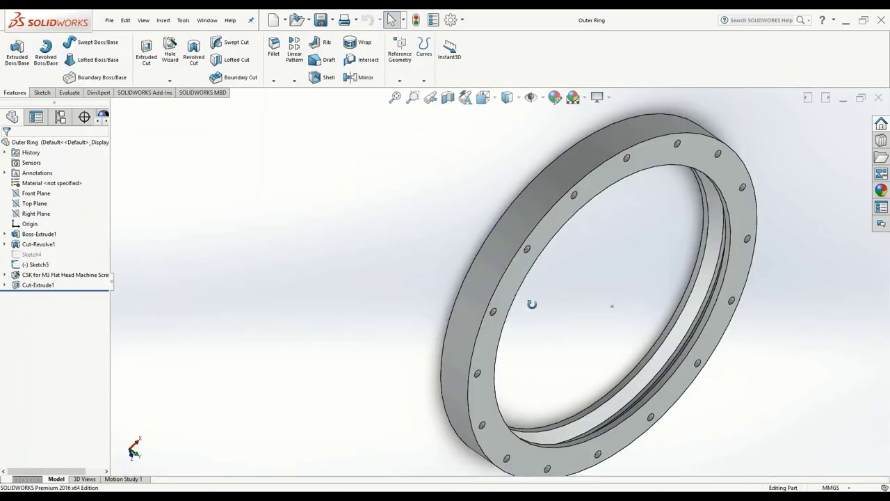
pyautogui.moveTo(532, 304); pyautogui.dragTo(578, 169, button='middle')
pyautogui.scroll(4, 498, 284)
pyautogui.press('f')
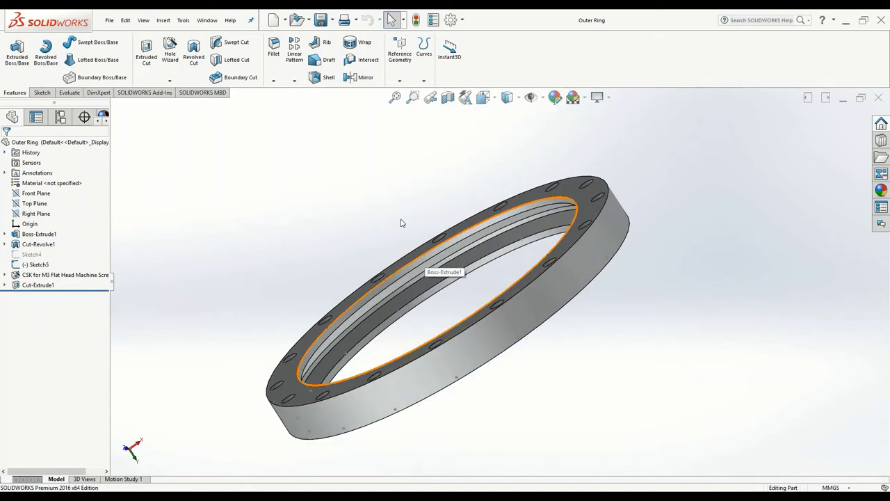
pyautogui.moveTo(408, 253); pyautogui.dragTo(425, 223, button='middle')
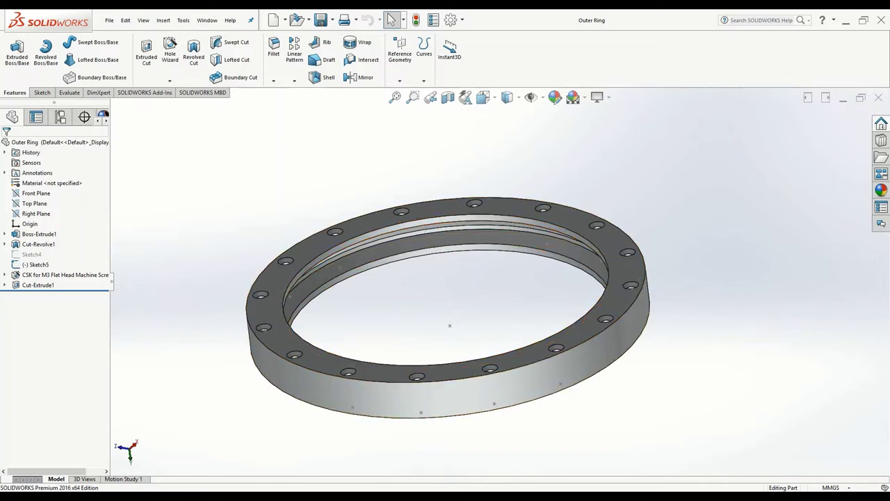
pyautogui.click(308, 496)
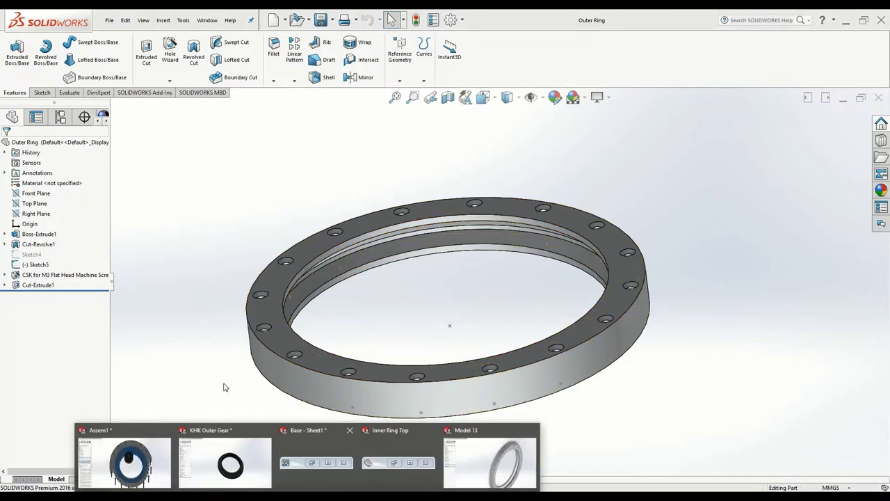
pyautogui.moveTo(391, 279); pyautogui.dragTo(407, 247, button='middle')
# Switch to the Base - Sheet1 drawing and examine the toleranced height of the upper race lip in Detail C
pyautogui.click(308, 497)
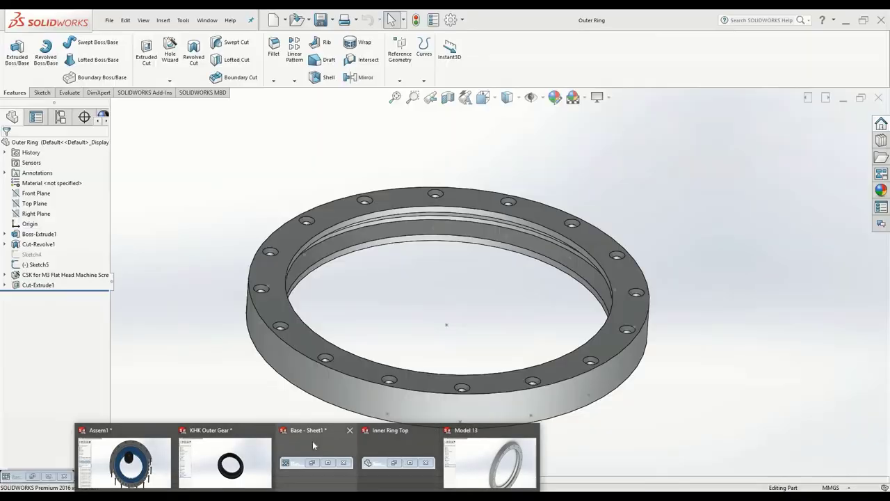
pyautogui.click(313, 441)
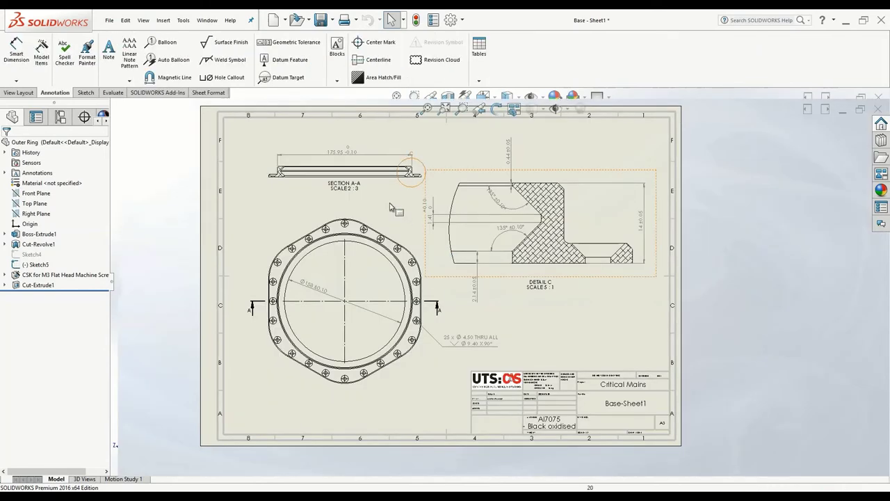
pyautogui.scroll(-3, 529, 164)
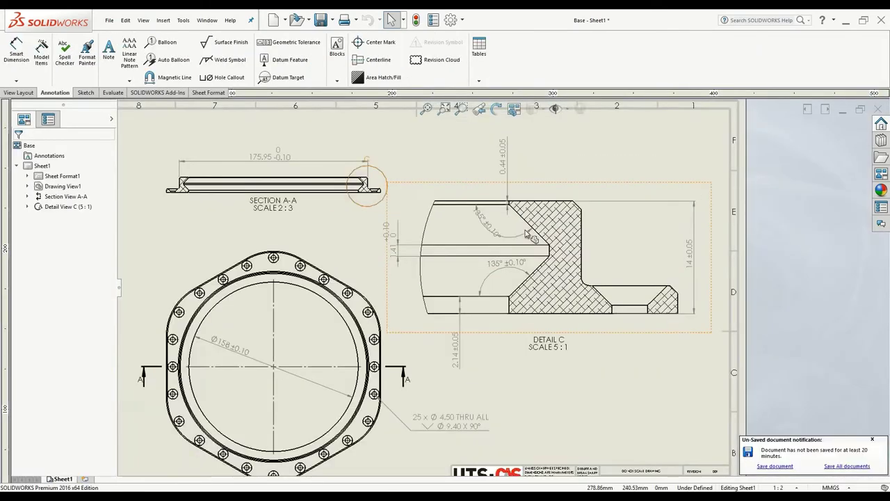
pyautogui.scroll(-2, 526, 214)
pyautogui.scroll(2, 522, 229)
pyautogui.scroll(-2, 521, 209)
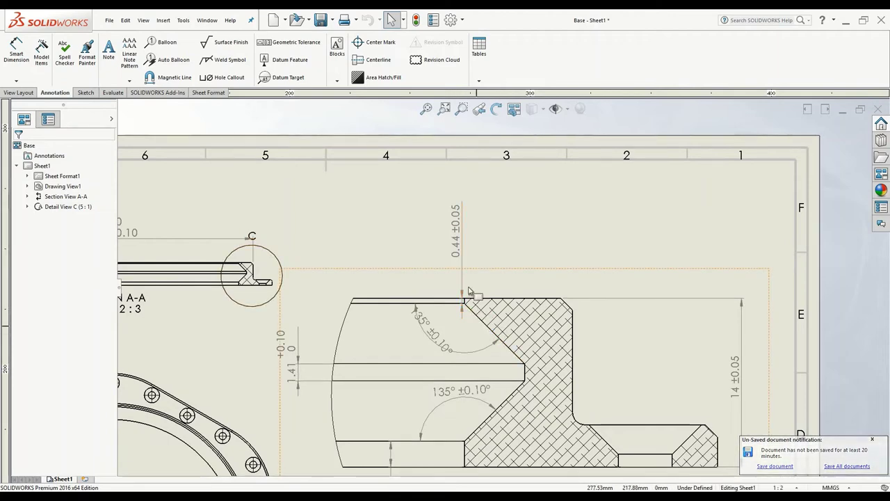
pyautogui.scroll(-1, 470, 281)
pyautogui.scroll(-1, 468, 304)
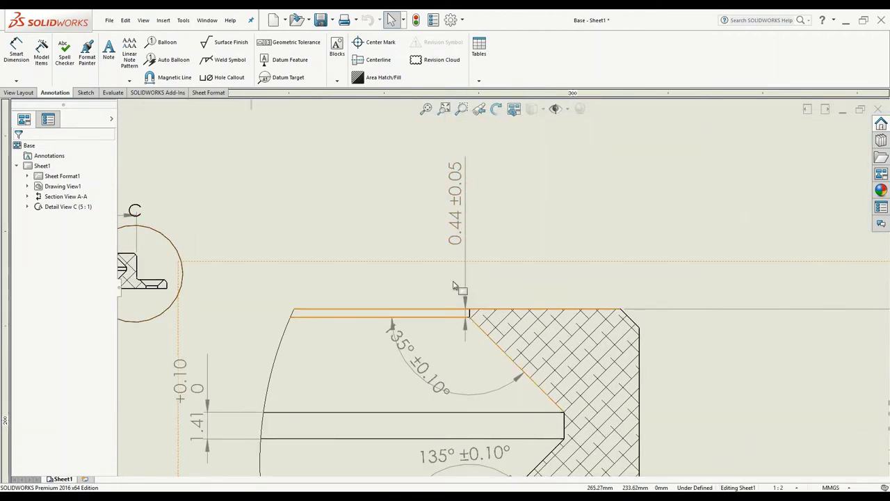
# Compare the angle tolerances of the two sloping race faces with the upper lip height tolerance in Detail C
pyautogui.scroll(3, 480, 313)
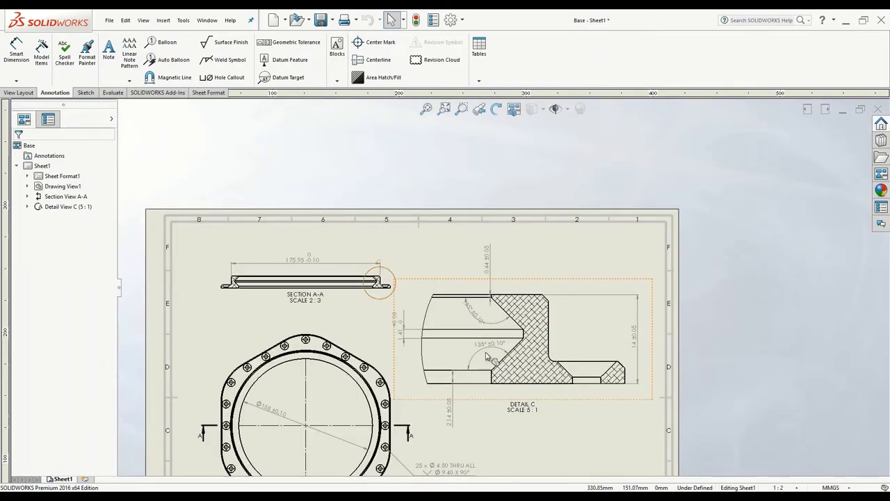
pyautogui.scroll(-3, 522, 336)
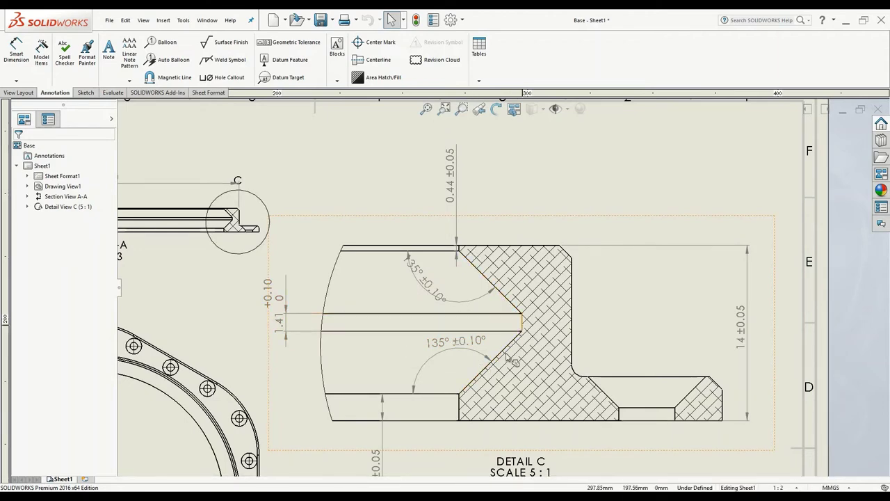
pyautogui.scroll(-1, 508, 358)
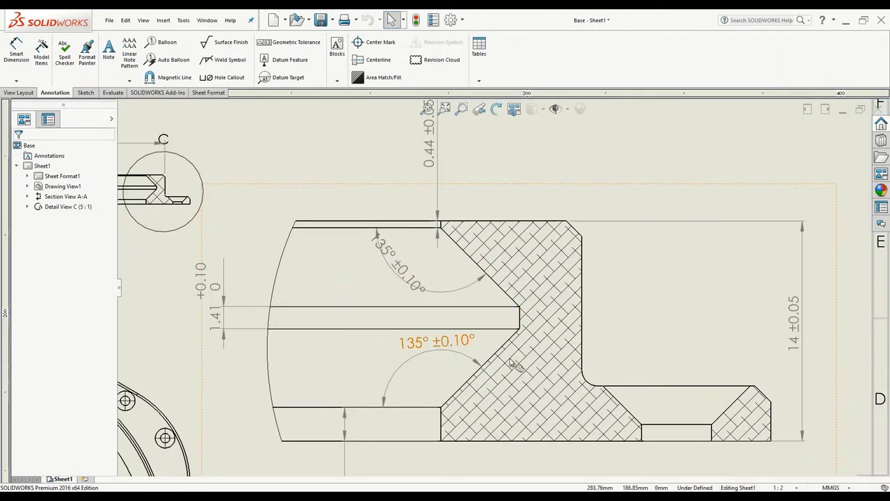
pyautogui.scroll(3, 480, 192)
pyautogui.scroll(-5, 445, 237)
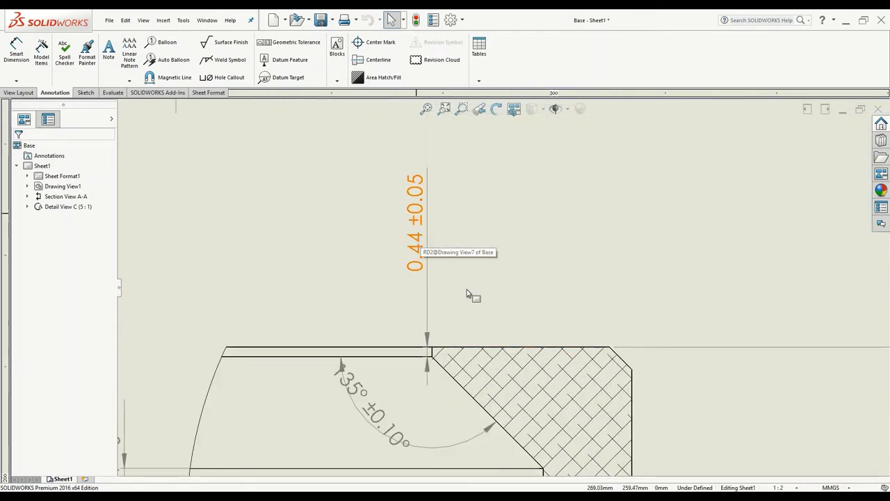
pyautogui.scroll(5, 468, 294)
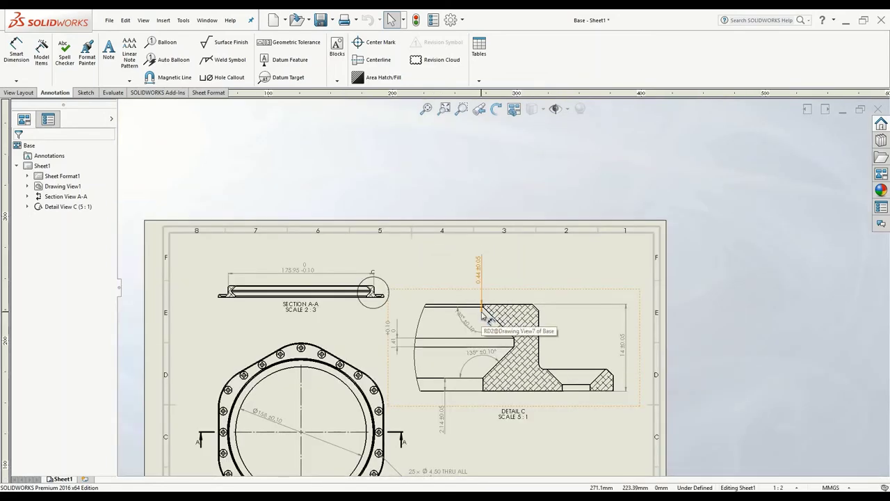
# Examine the toleranced outside diameter in Section A-A, and review the whole Base drawing sheet
pyautogui.scroll(1, 327, 313)
pyautogui.scroll(-3, 333, 310)
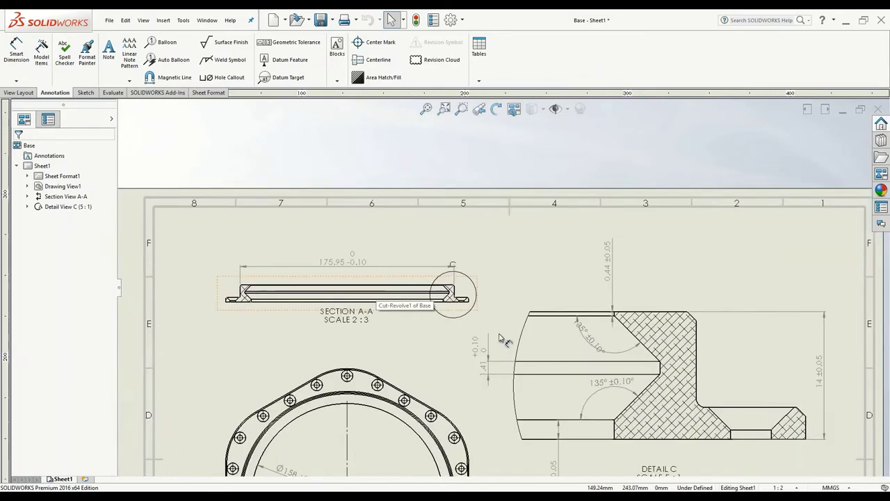
pyautogui.scroll(4, 378, 288)
pyautogui.scroll(-6, 427, 286)
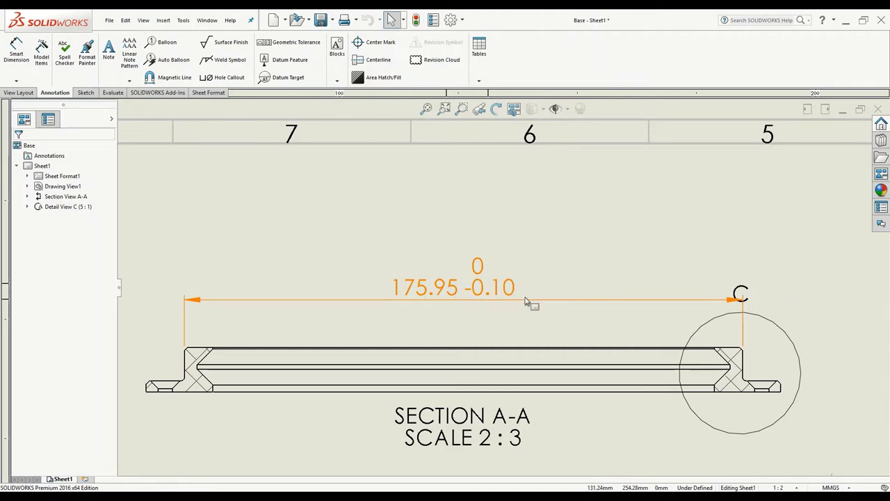
pyautogui.scroll(2, 489, 353)
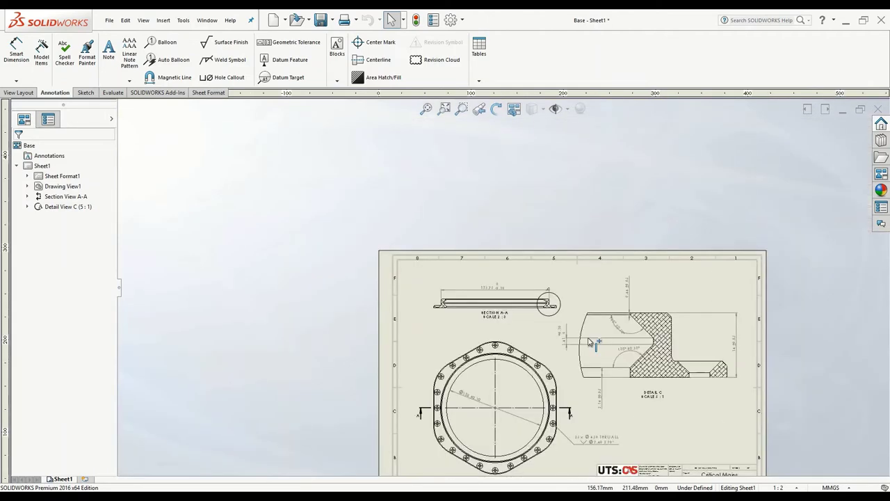
pyautogui.scroll(3, 586, 343)
pyautogui.scroll(-1, 594, 350)
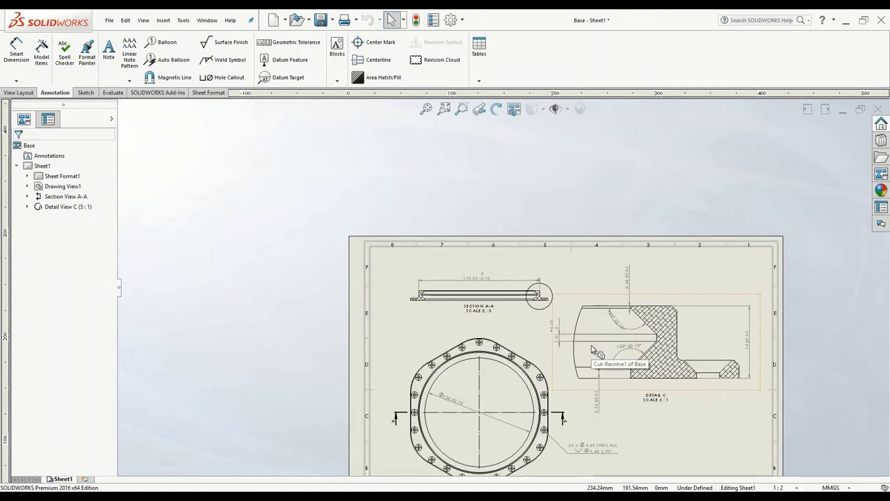
pyautogui.scroll(3, 630, 354)
pyautogui.scroll(-2, 786, 273)
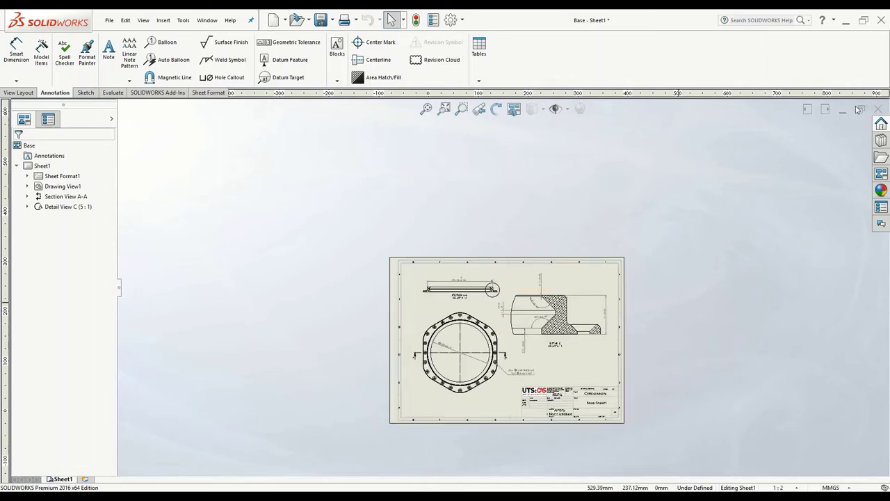
# Minimize the Base drawing and open the Outer Ring's Cut-Revolve1 sketch for editing, viewed normal to the sketch plane
pyautogui.click(844, 111)
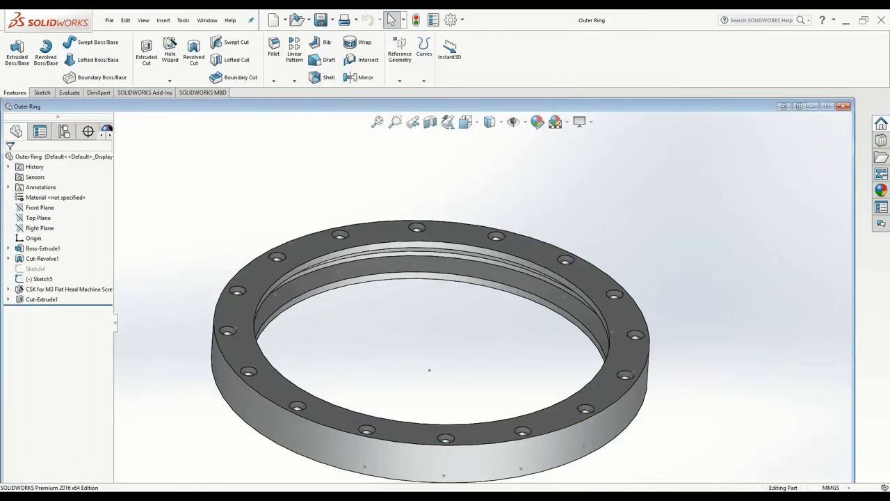
pyautogui.click(324, 491)
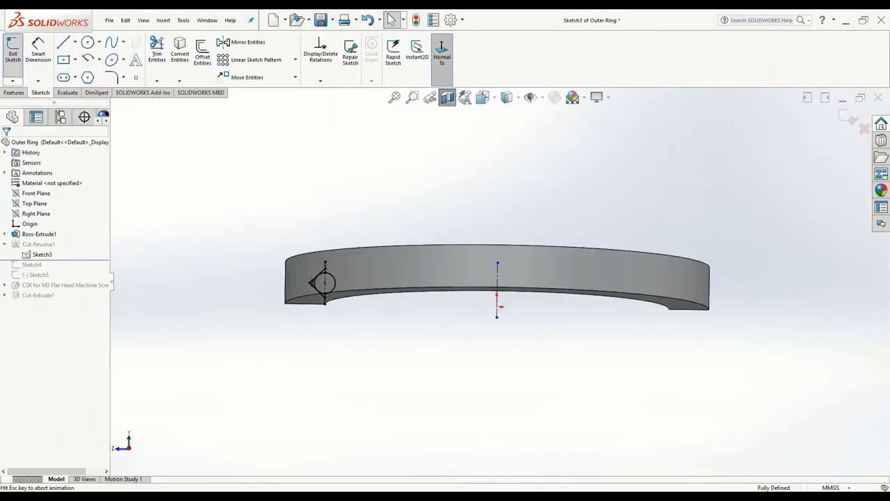
pyautogui.click(441, 52)
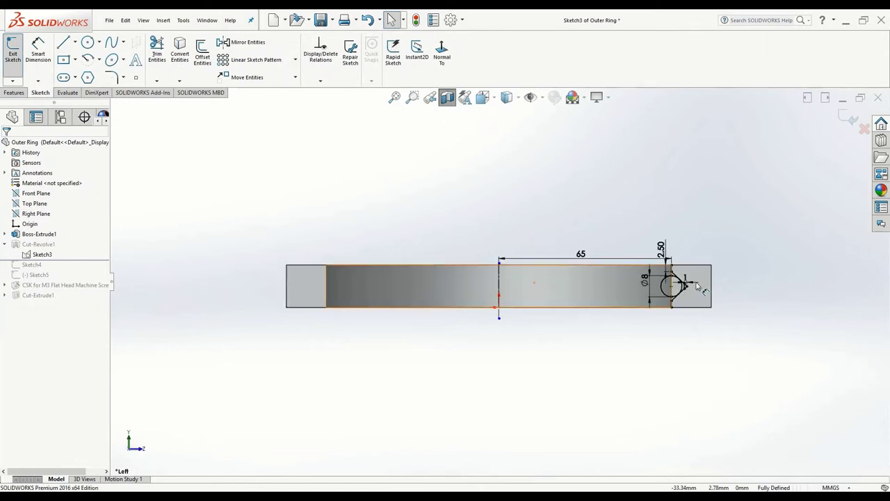
# Examine the ball race profile in the sketch, including the ball circle's diameter dimension and the sloping lines tangent to the circle
pyautogui.scroll(-3, 686, 302)
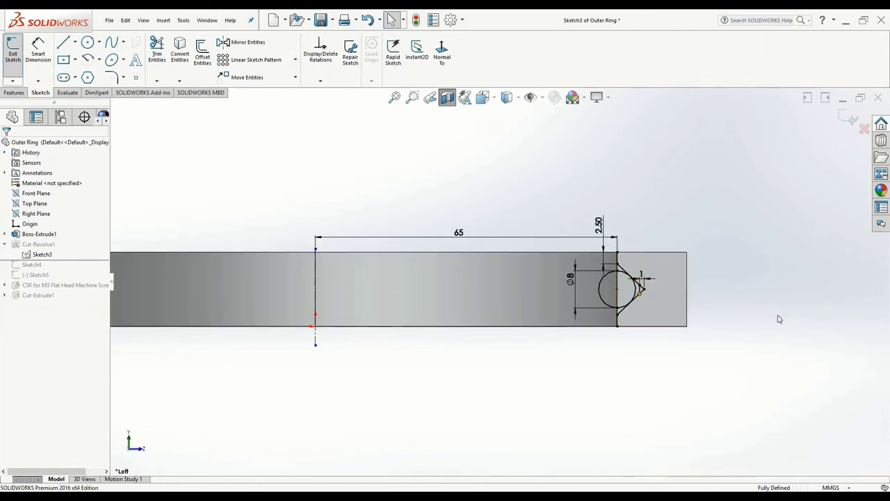
pyautogui.scroll(-3, 655, 304)
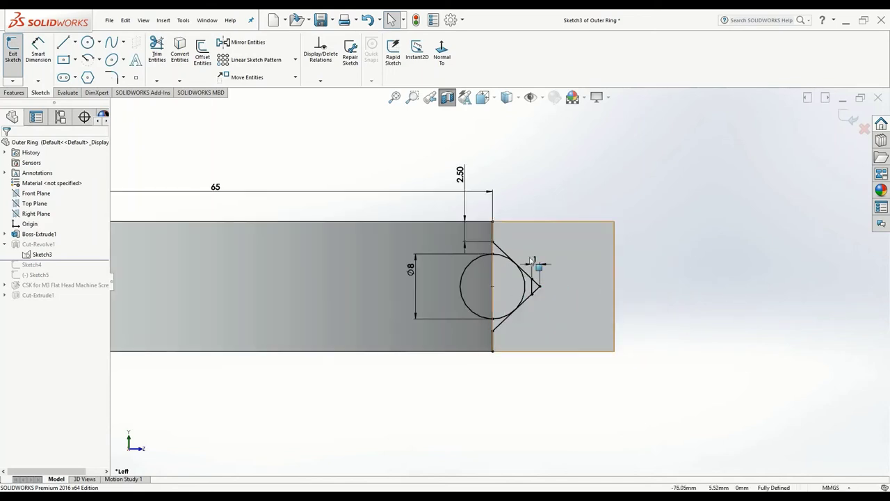
pyautogui.scroll(-2, 581, 301)
pyautogui.scroll(1, 590, 296)
pyautogui.scroll(-1, 591, 296)
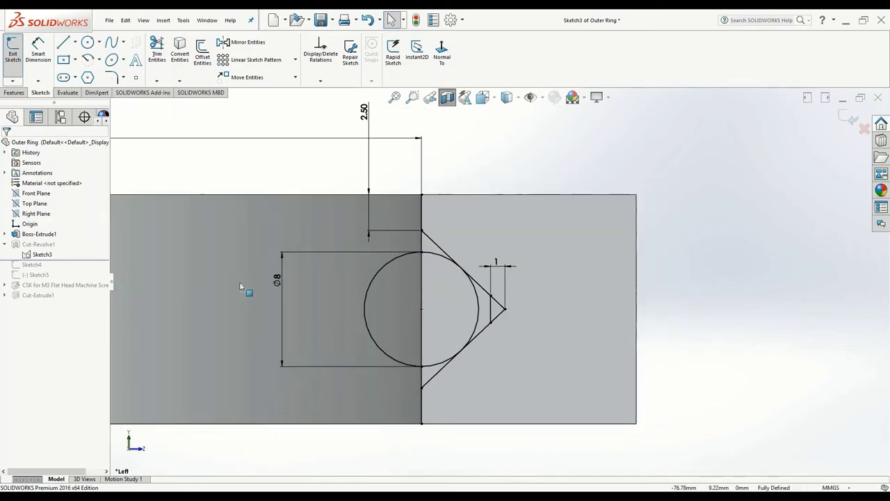
pyautogui.click(280, 300)
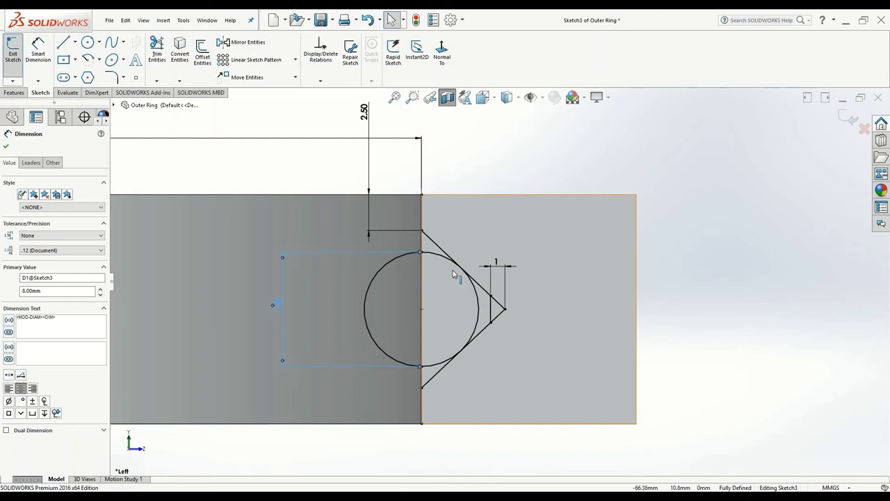
pyautogui.scroll(3, 464, 288)
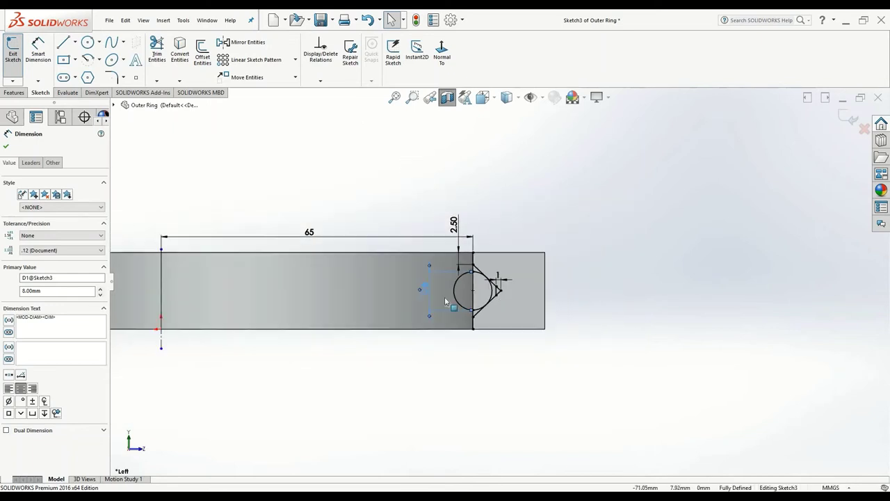
pyautogui.scroll(3, 521, 306)
pyautogui.scroll(-5, 484, 278)
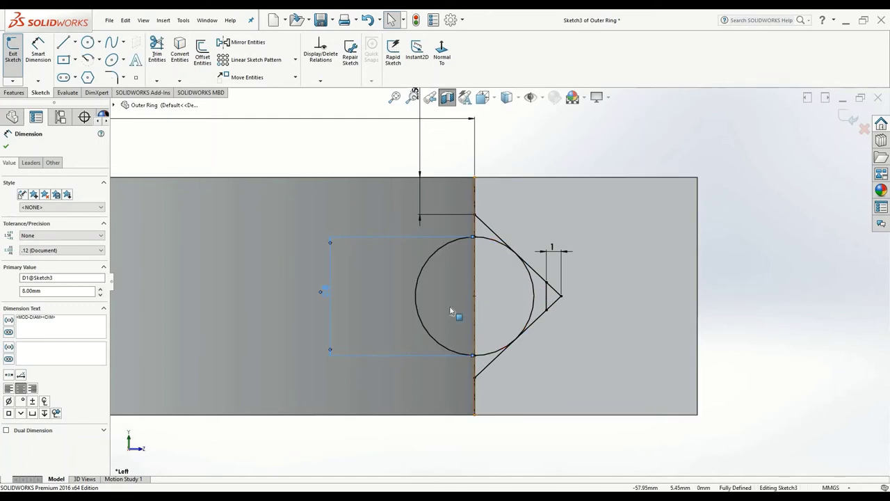
pyautogui.scroll(2, 498, 282)
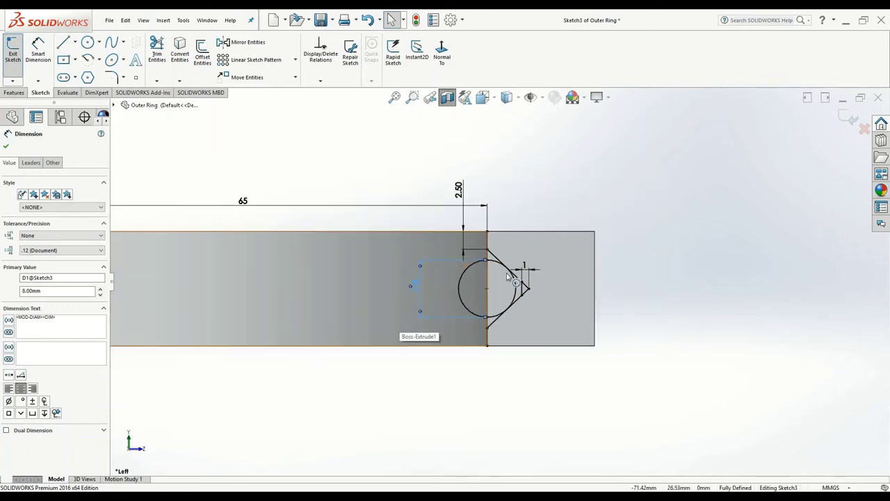
pyautogui.click(420, 313)
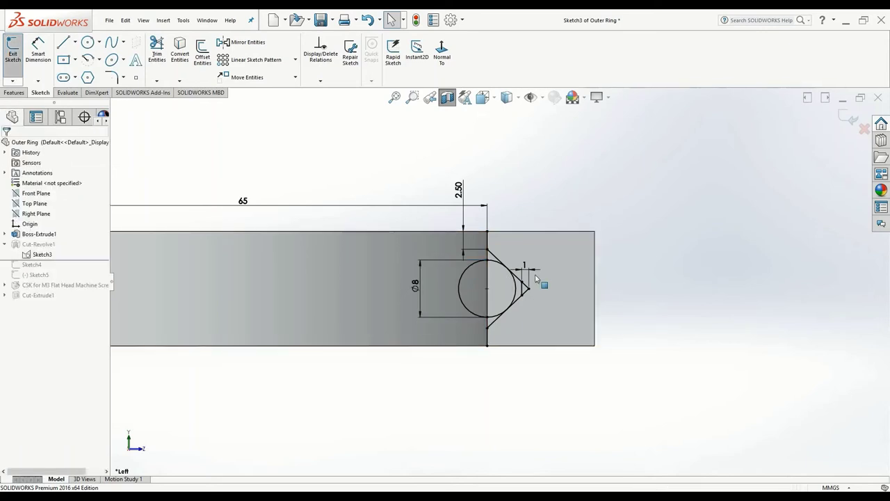
# Exit the race sketch with a rebuild of the Outer Ring and return to the Assem1 assembly
pyautogui.hotkey('ctrl', 'b')
pyautogui.moveTo(138, 470)
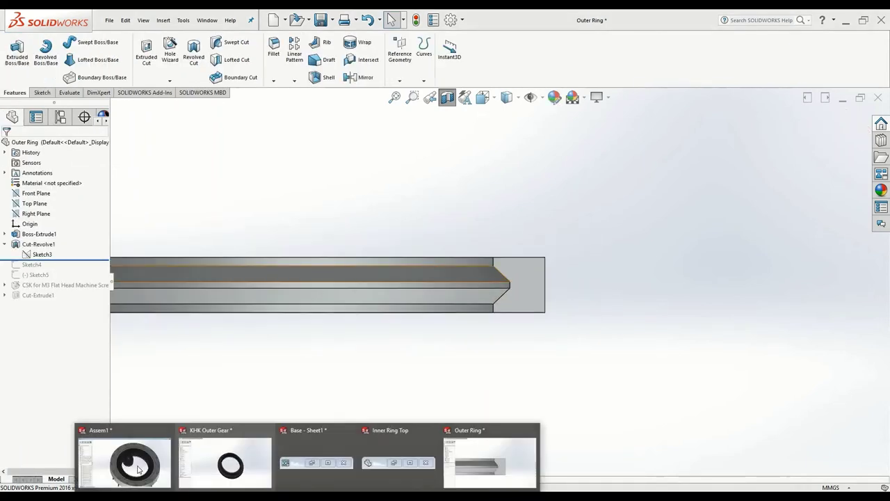
pyautogui.click(167, 452)
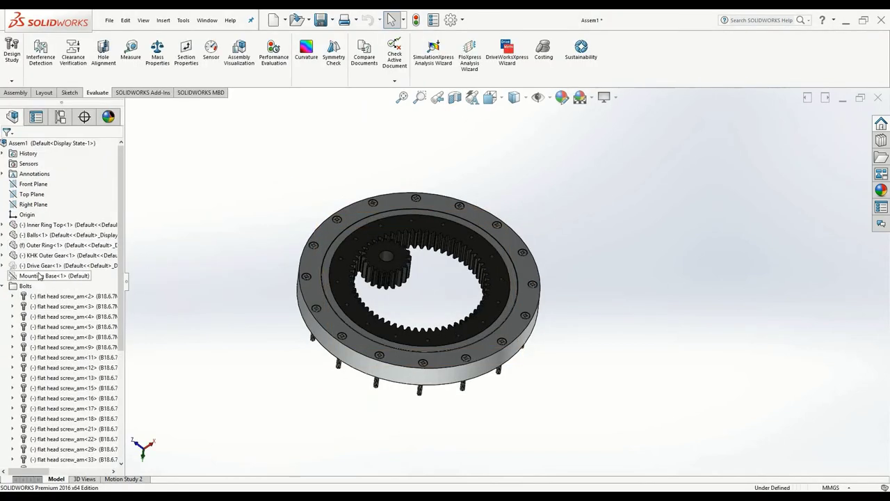
# Show the hidden Mounting Base in the assembly and examine how the slew bearing sits on it
pyautogui.rightClick(41, 277)
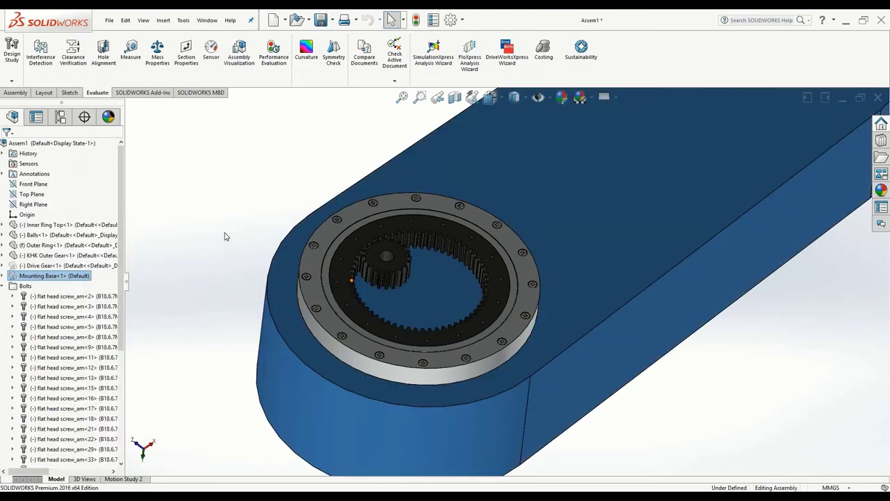
pyautogui.moveTo(386, 163)
pyautogui.mouseDown(button='middle')
pyautogui.moveTo(350, 202)
pyautogui.moveTo(377, 167)
pyautogui.mouseUp(button='middle')
pyautogui.scroll(5, 515, 278)
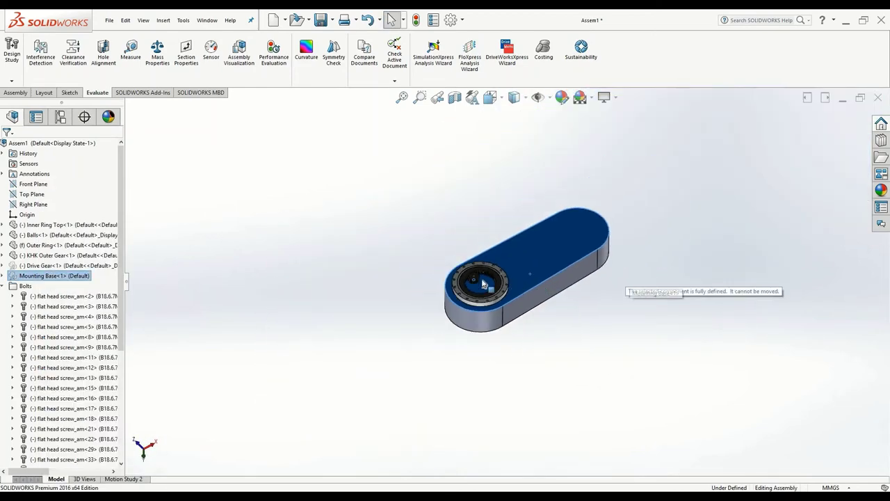
pyautogui.scroll(-8, 484, 284)
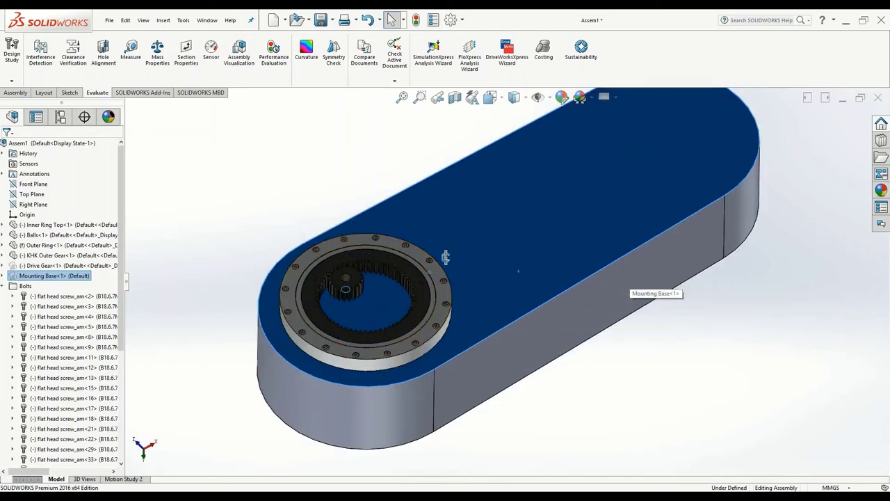
# Select the Drive Gear and examine its position inside the internal ring gear and above the Mounting Base
pyautogui.moveTo(446, 257); pyautogui.dragTo(440, 304, button='middle')
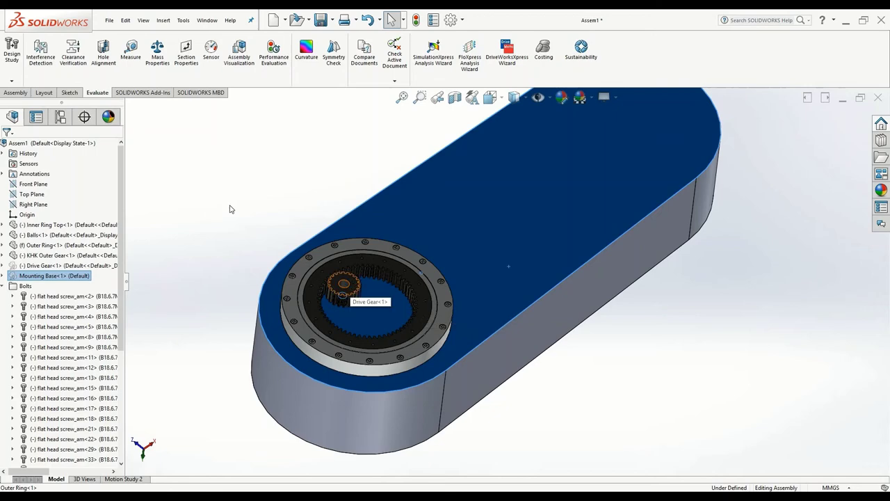
pyautogui.click(321, 223)
pyautogui.moveTo(324, 223); pyautogui.dragTo(389, 227, button='middle')
pyautogui.rightClick(41, 265)
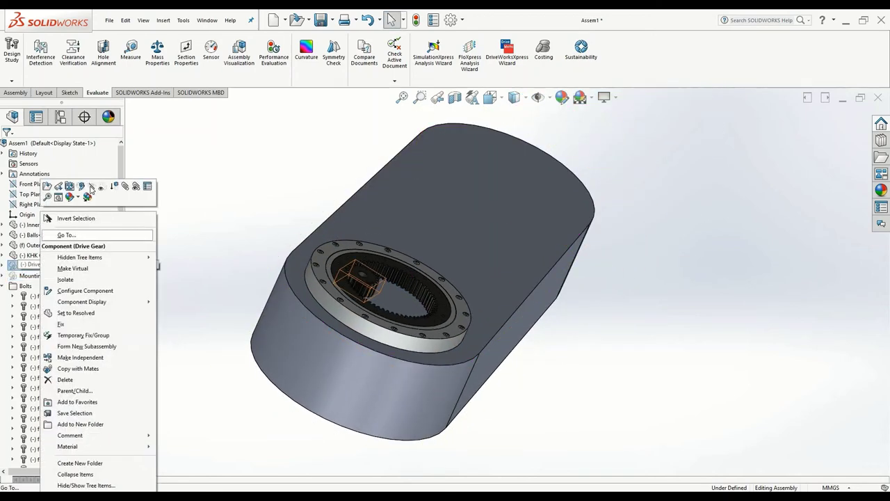
pyautogui.click(408, 291)
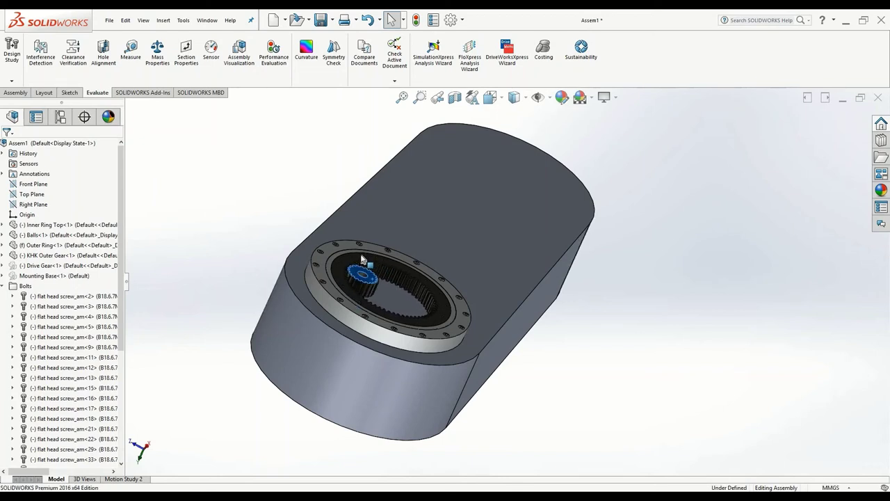
pyautogui.click(376, 276)
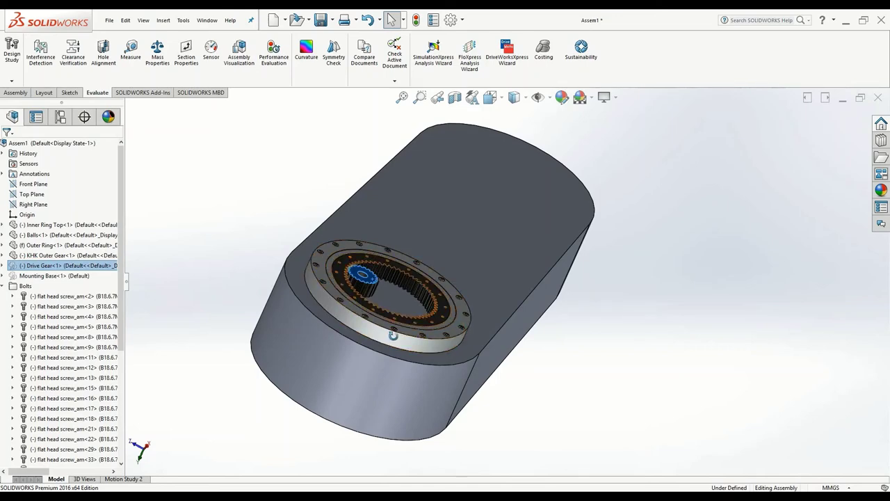
pyautogui.moveTo(393, 335); pyautogui.dragTo(394, 230, button='middle')
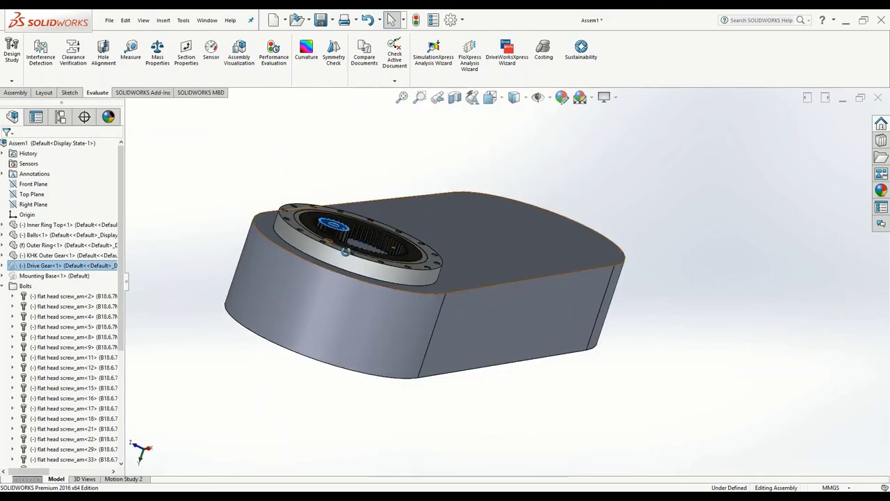
pyautogui.moveTo(344, 252); pyautogui.dragTo(305, 297, button='middle')
pyautogui.scroll(-2, 305, 297)
pyautogui.moveTo(334, 258); pyautogui.dragTo(279, 275, button='middle')
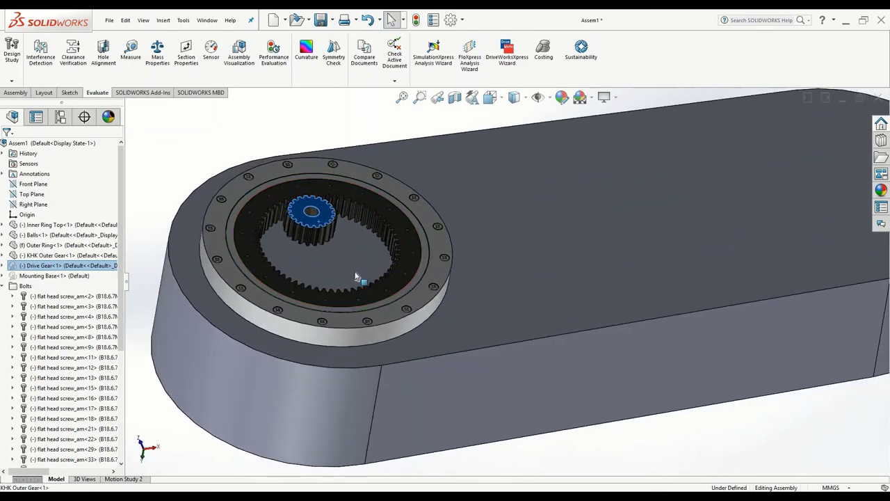
pyautogui.scroll(5, 355, 276)
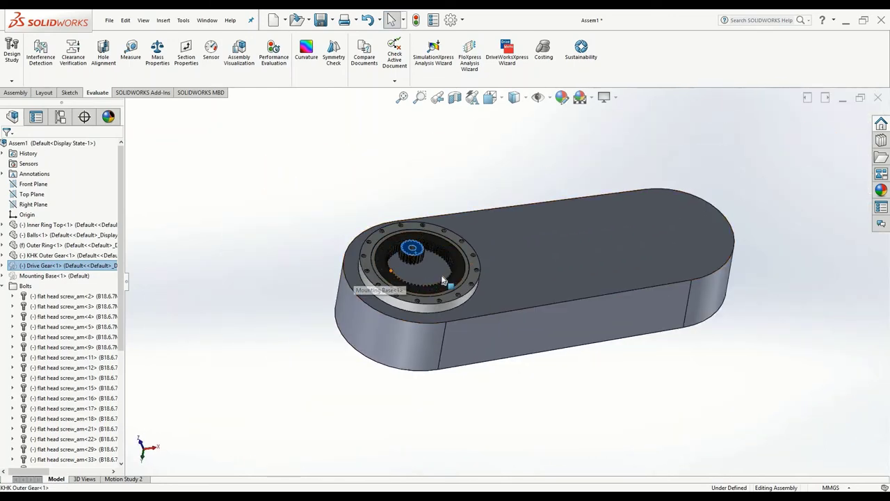
pyautogui.scroll(-5, 442, 280)
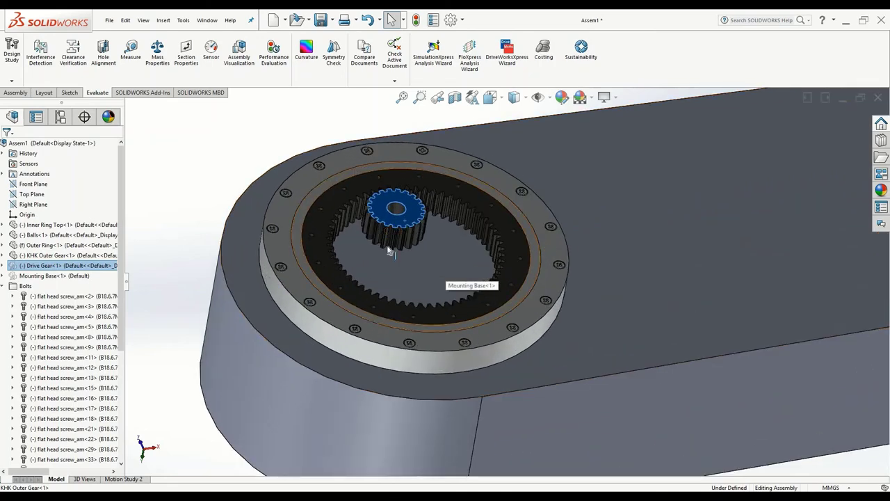
# Highlight the Outer Ring's inner annular face and the KHK Outer Gear's top face, and examine the bearing and gears on the Mounting Base
pyautogui.click(285, 252)
pyautogui.click(298, 238)
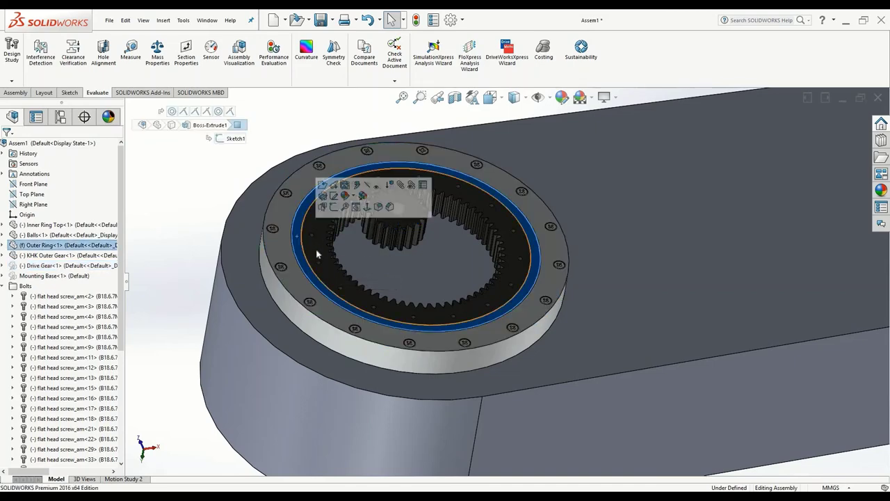
pyautogui.click(317, 250)
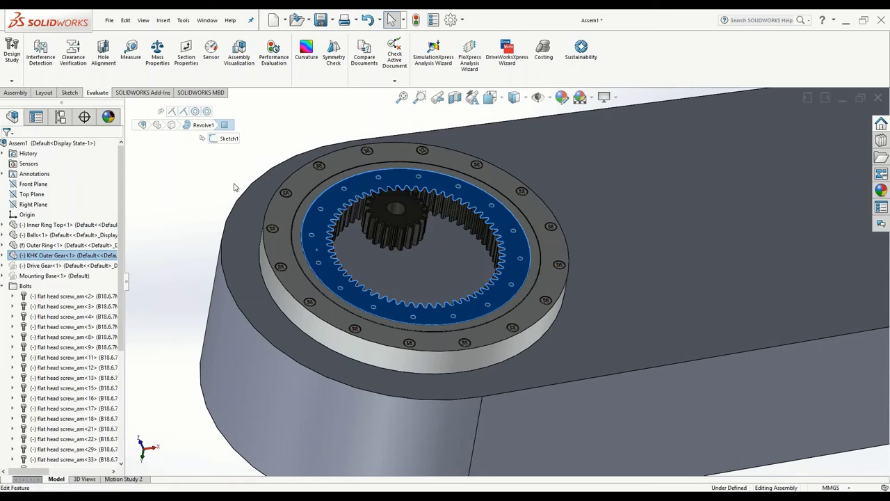
pyautogui.press('Escape')
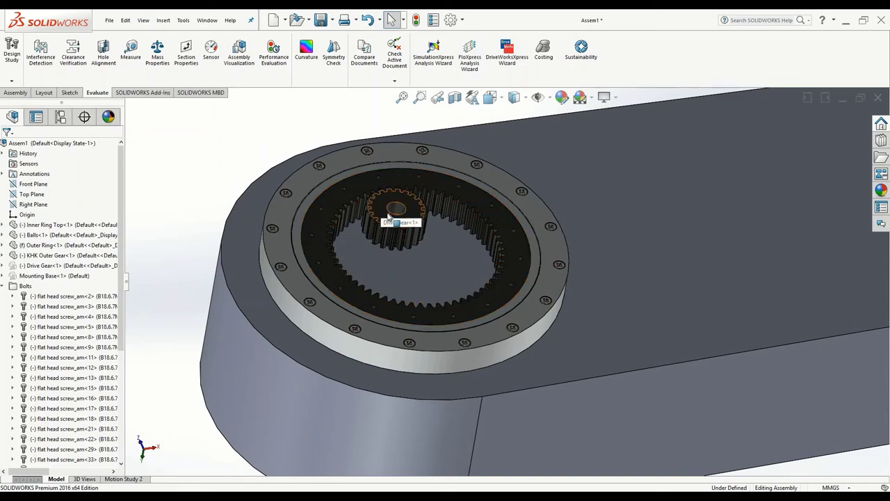
pyautogui.moveTo(364, 298); pyautogui.dragTo(471, 298, button='middle')
pyautogui.scroll(4, 495, 295)
pyautogui.scroll(-3, 536, 299)
pyautogui.moveTo(503, 195); pyautogui.dragTo(487, 229, button='middle')
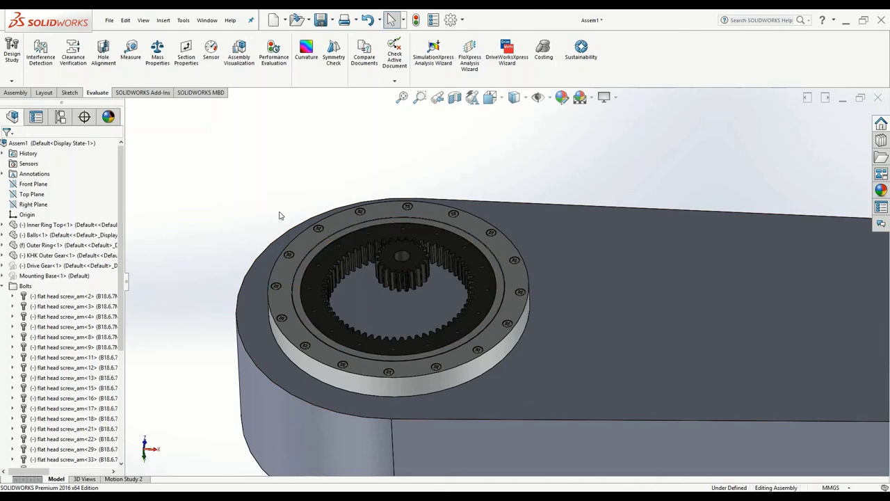
pyautogui.moveTo(355, 308); pyautogui.dragTo(288, 397, button='middle')
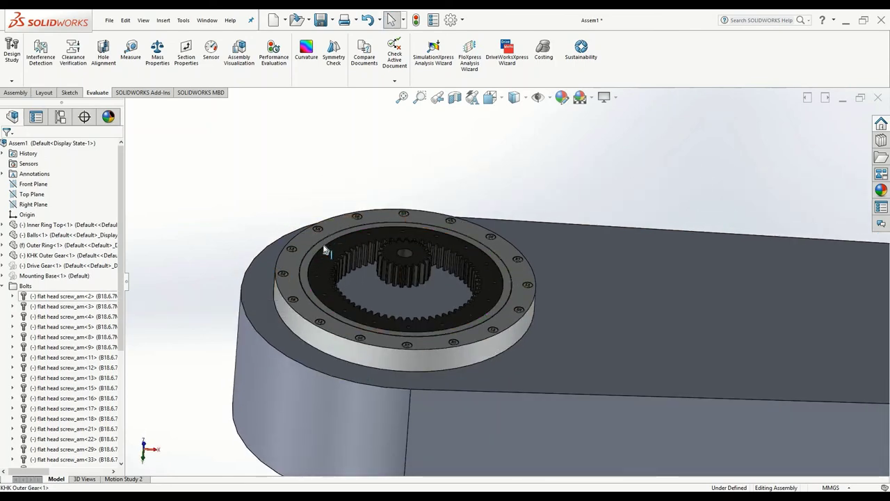